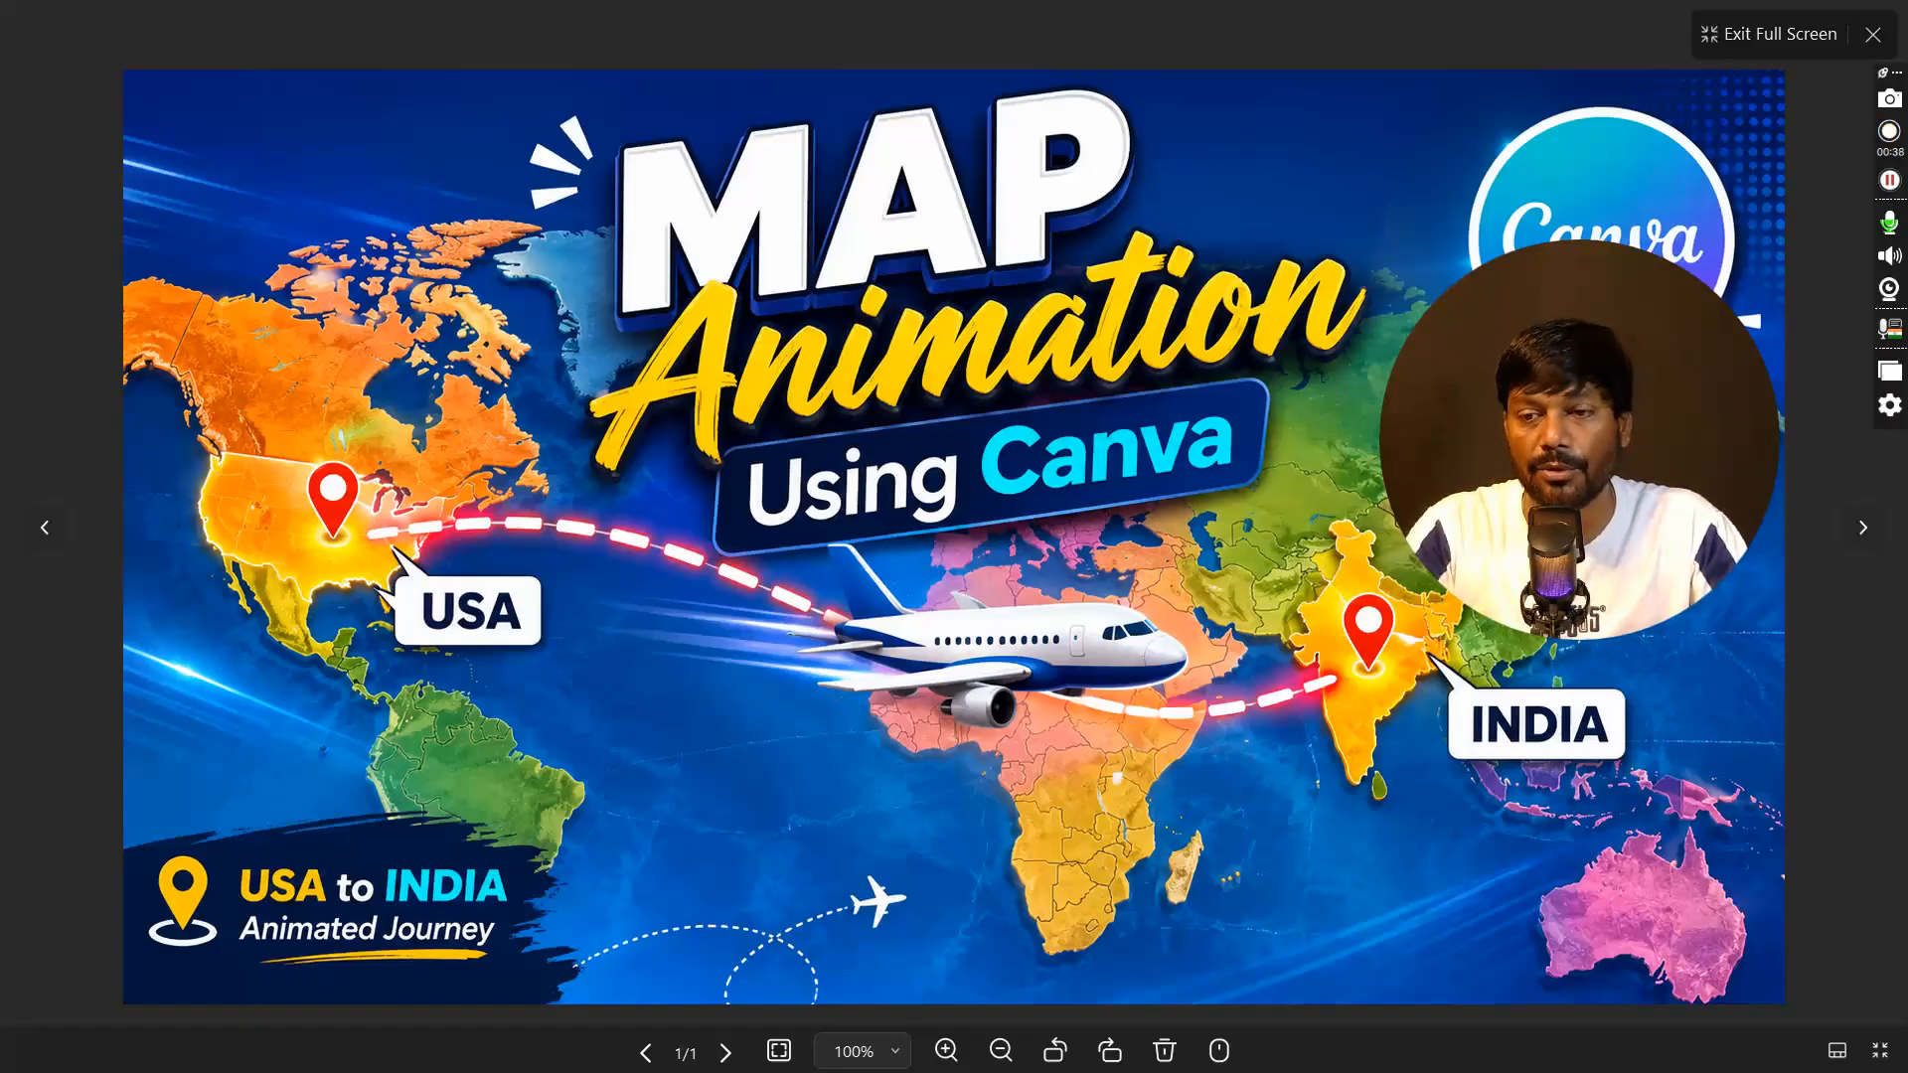
Close the full-screen map animation image
drag(1645, 576, 1676, 384)
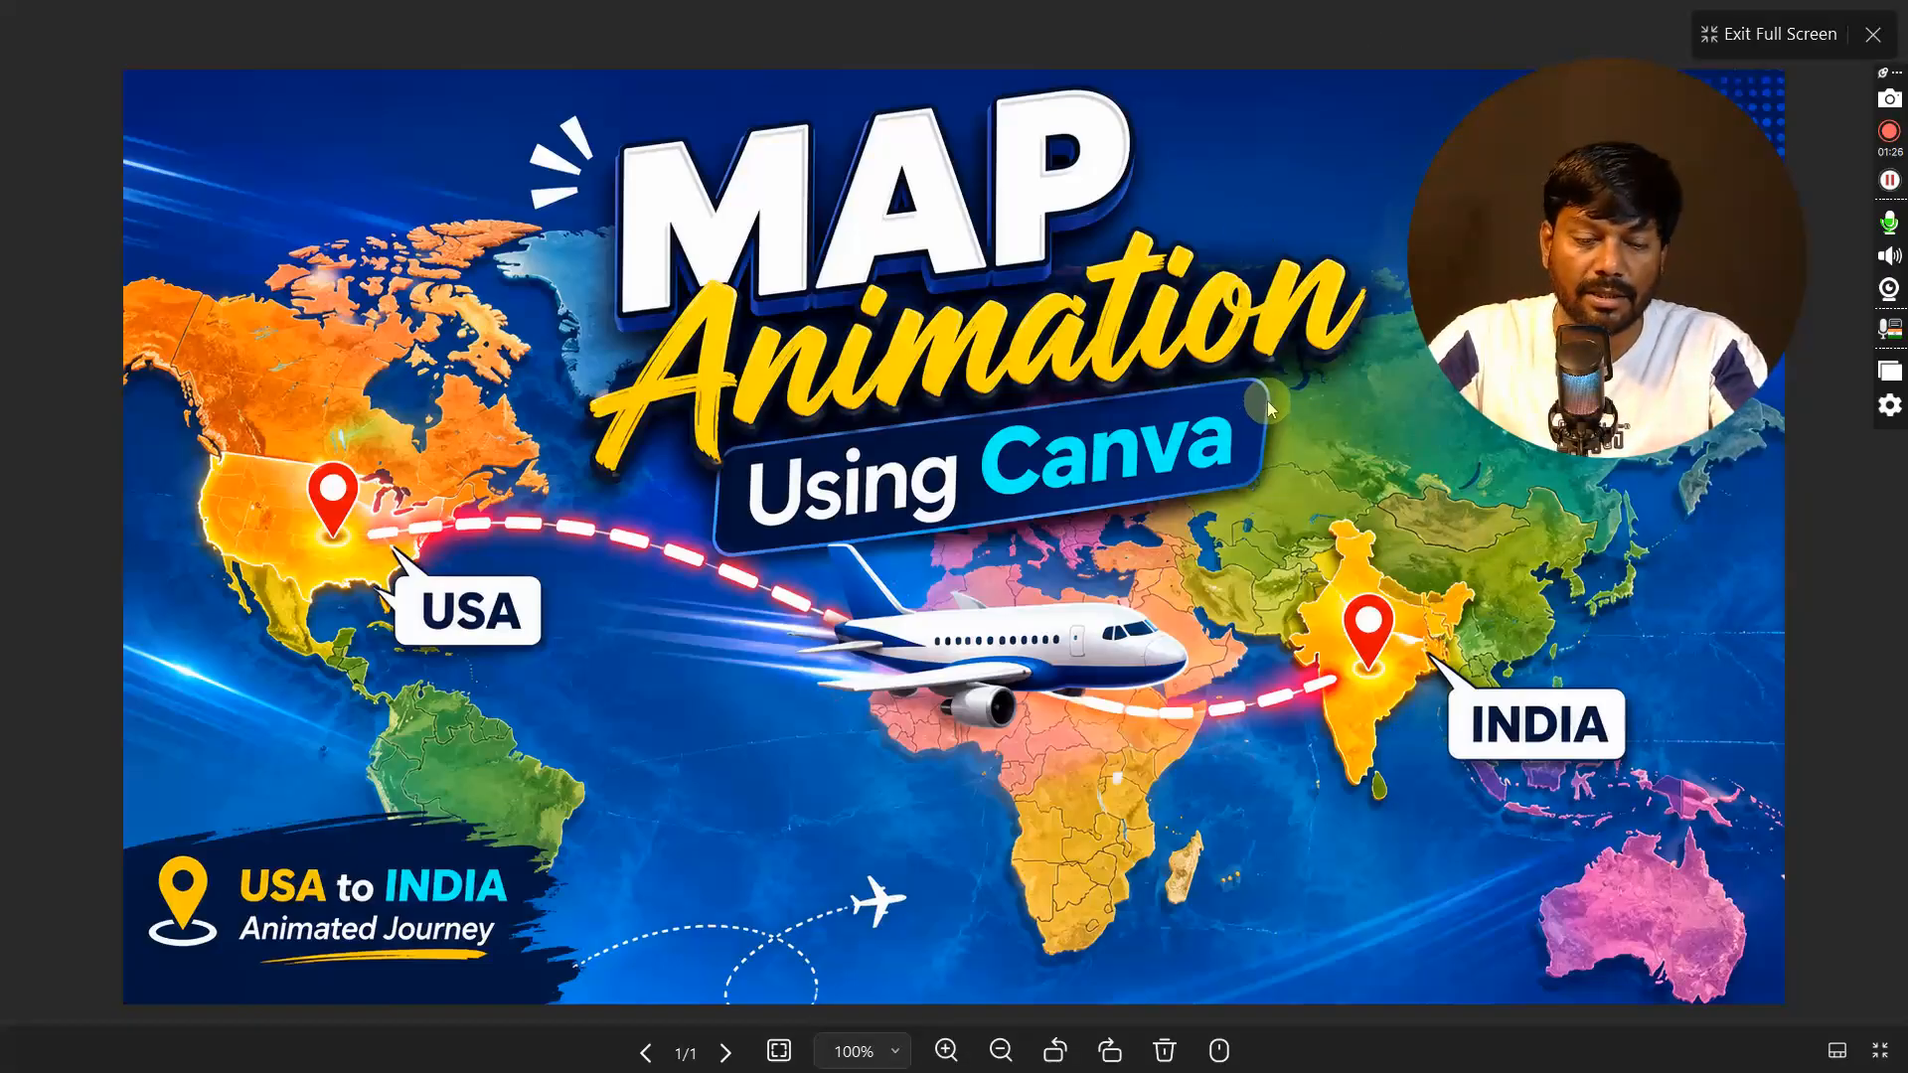
click(1873, 33)
drag(1676, 196, 623, 162)
Play the MAP Video file from the desktop in full screen and close the media player when done
click(1755, 307)
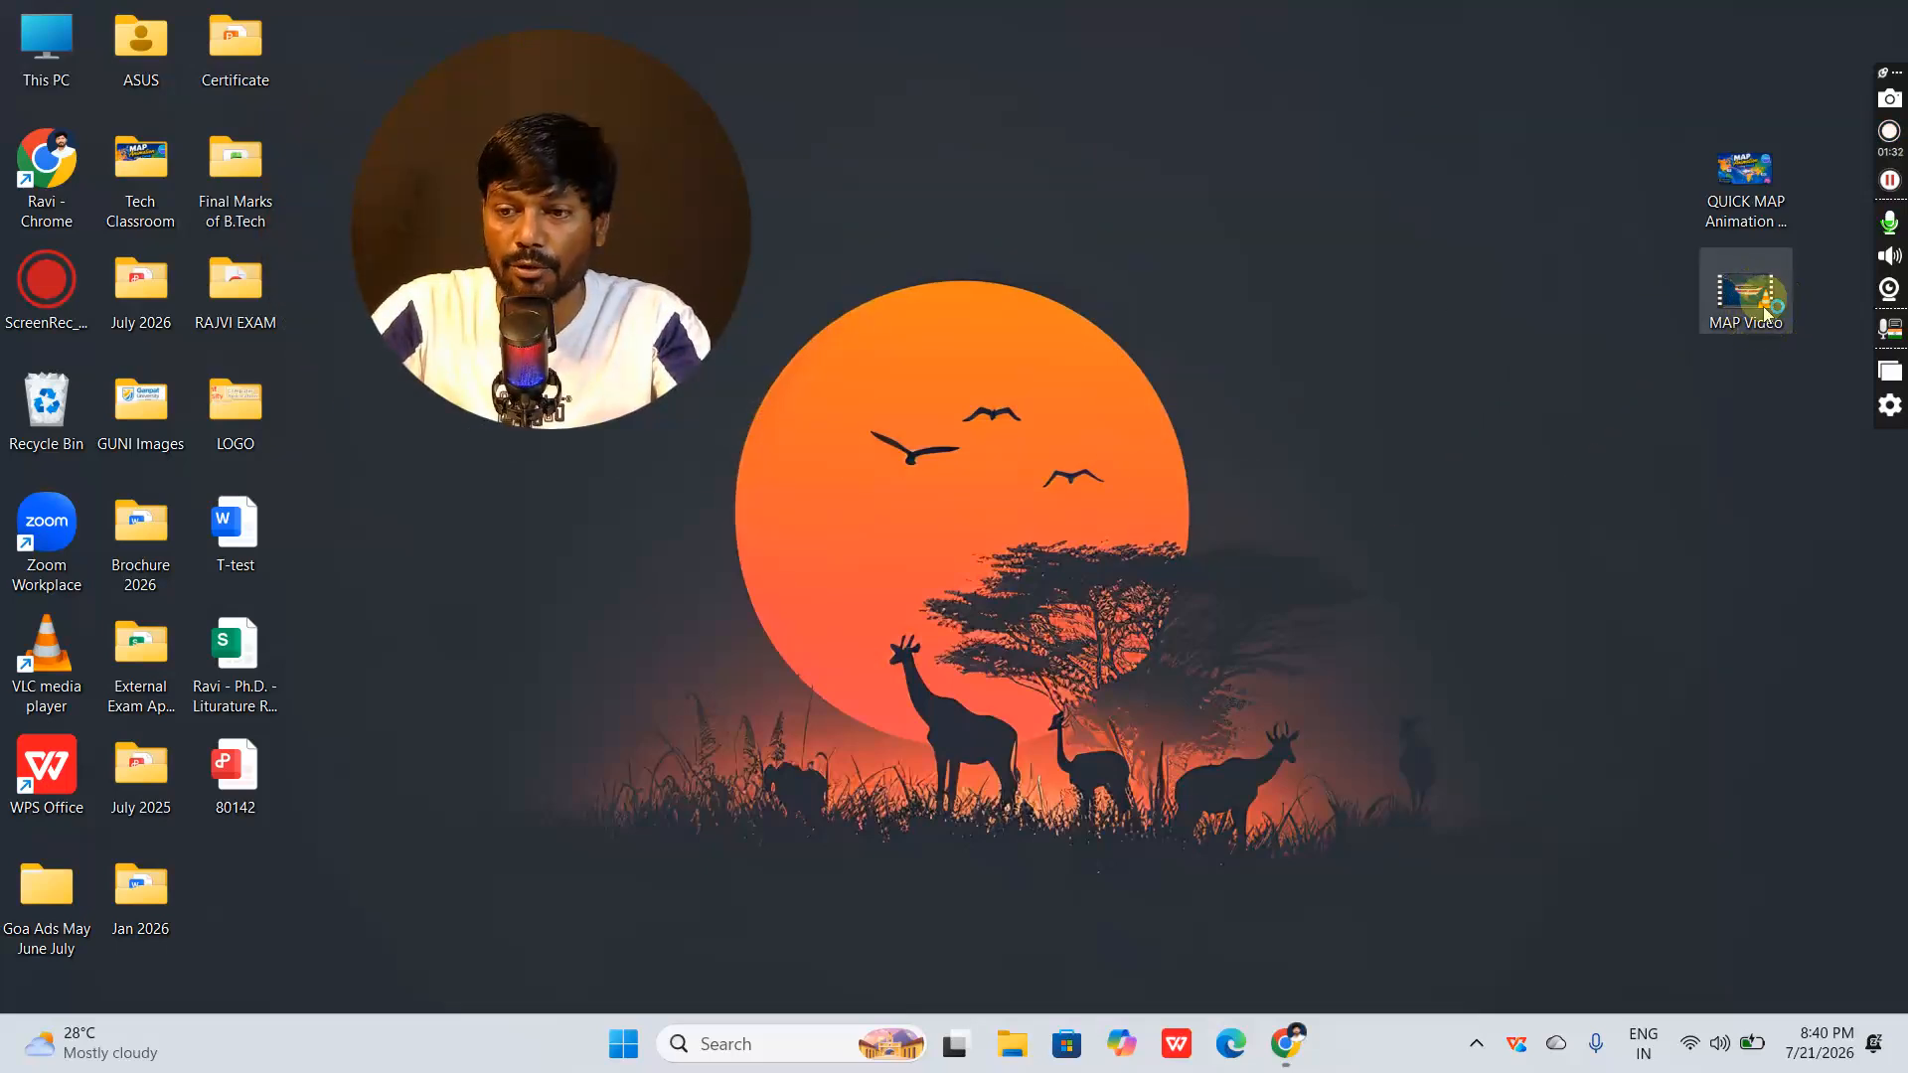
double_click(1765, 314)
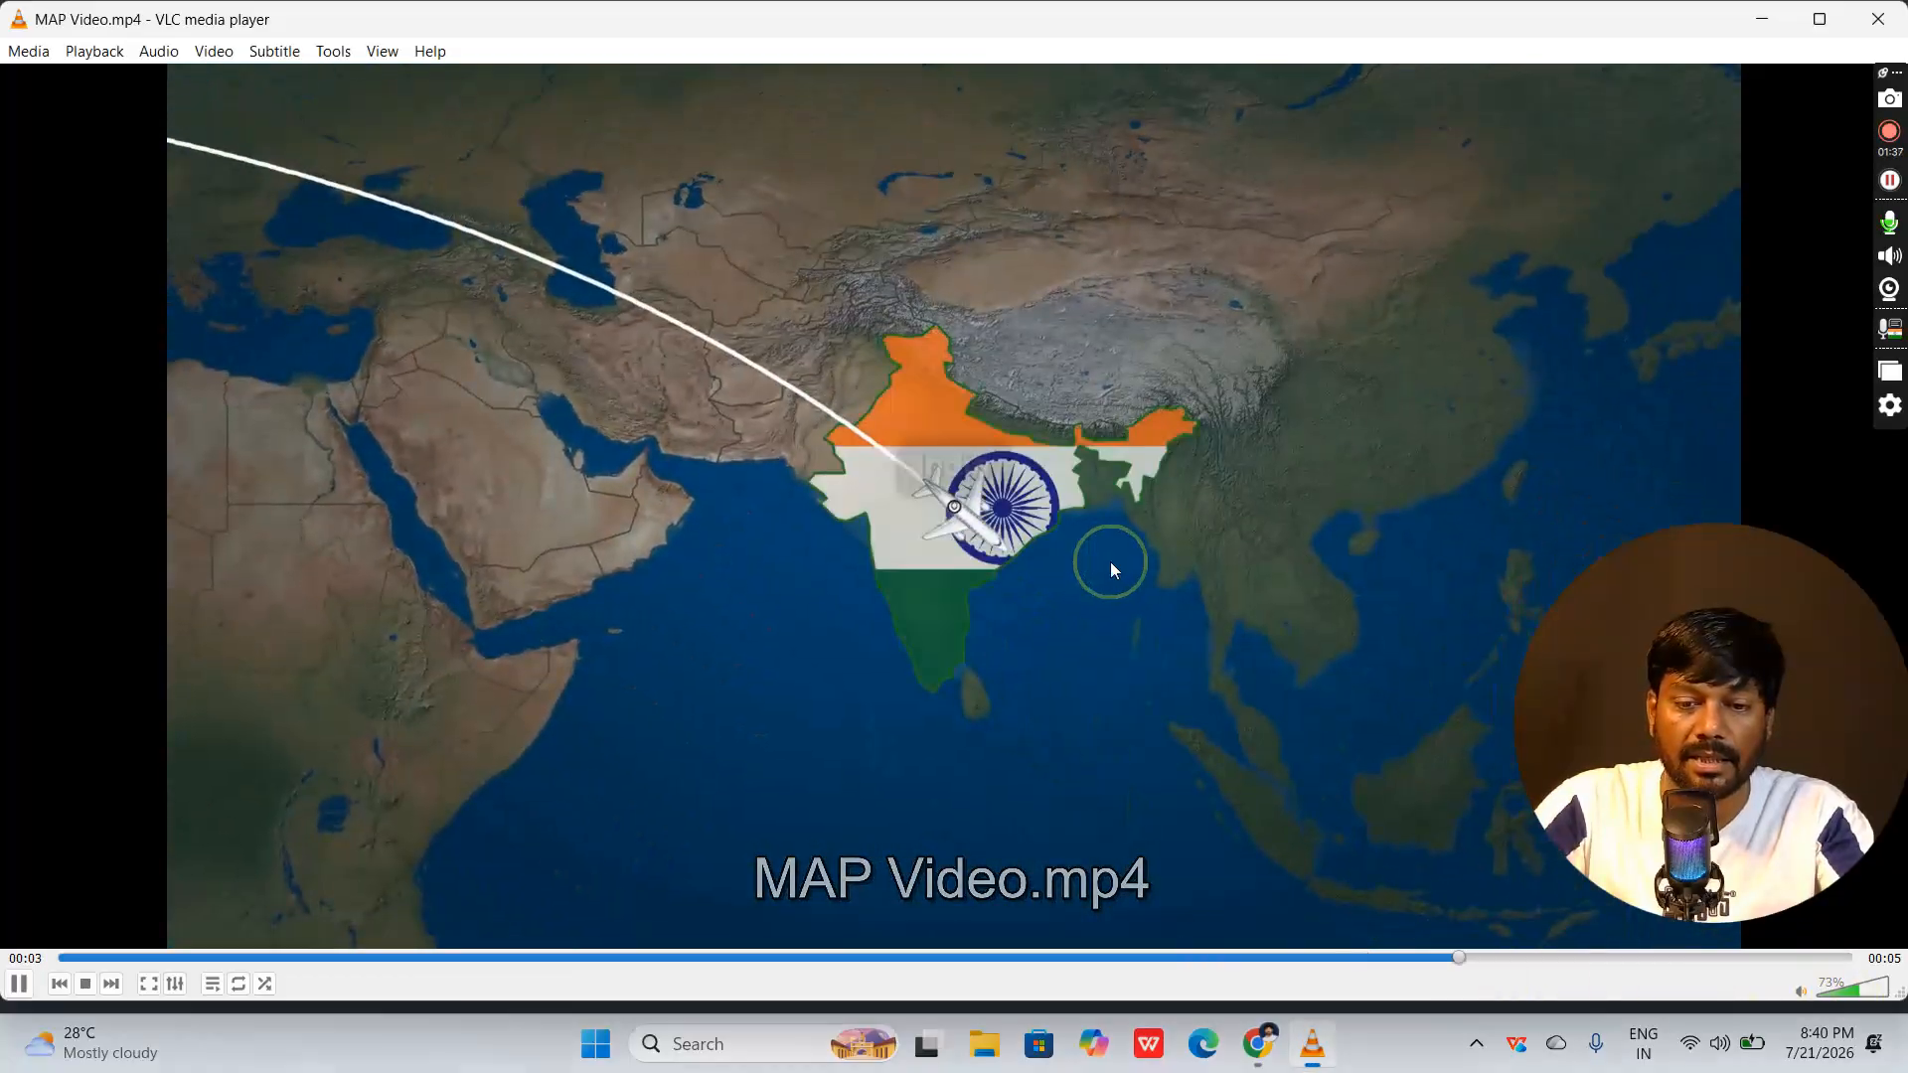
double_click(1111, 562)
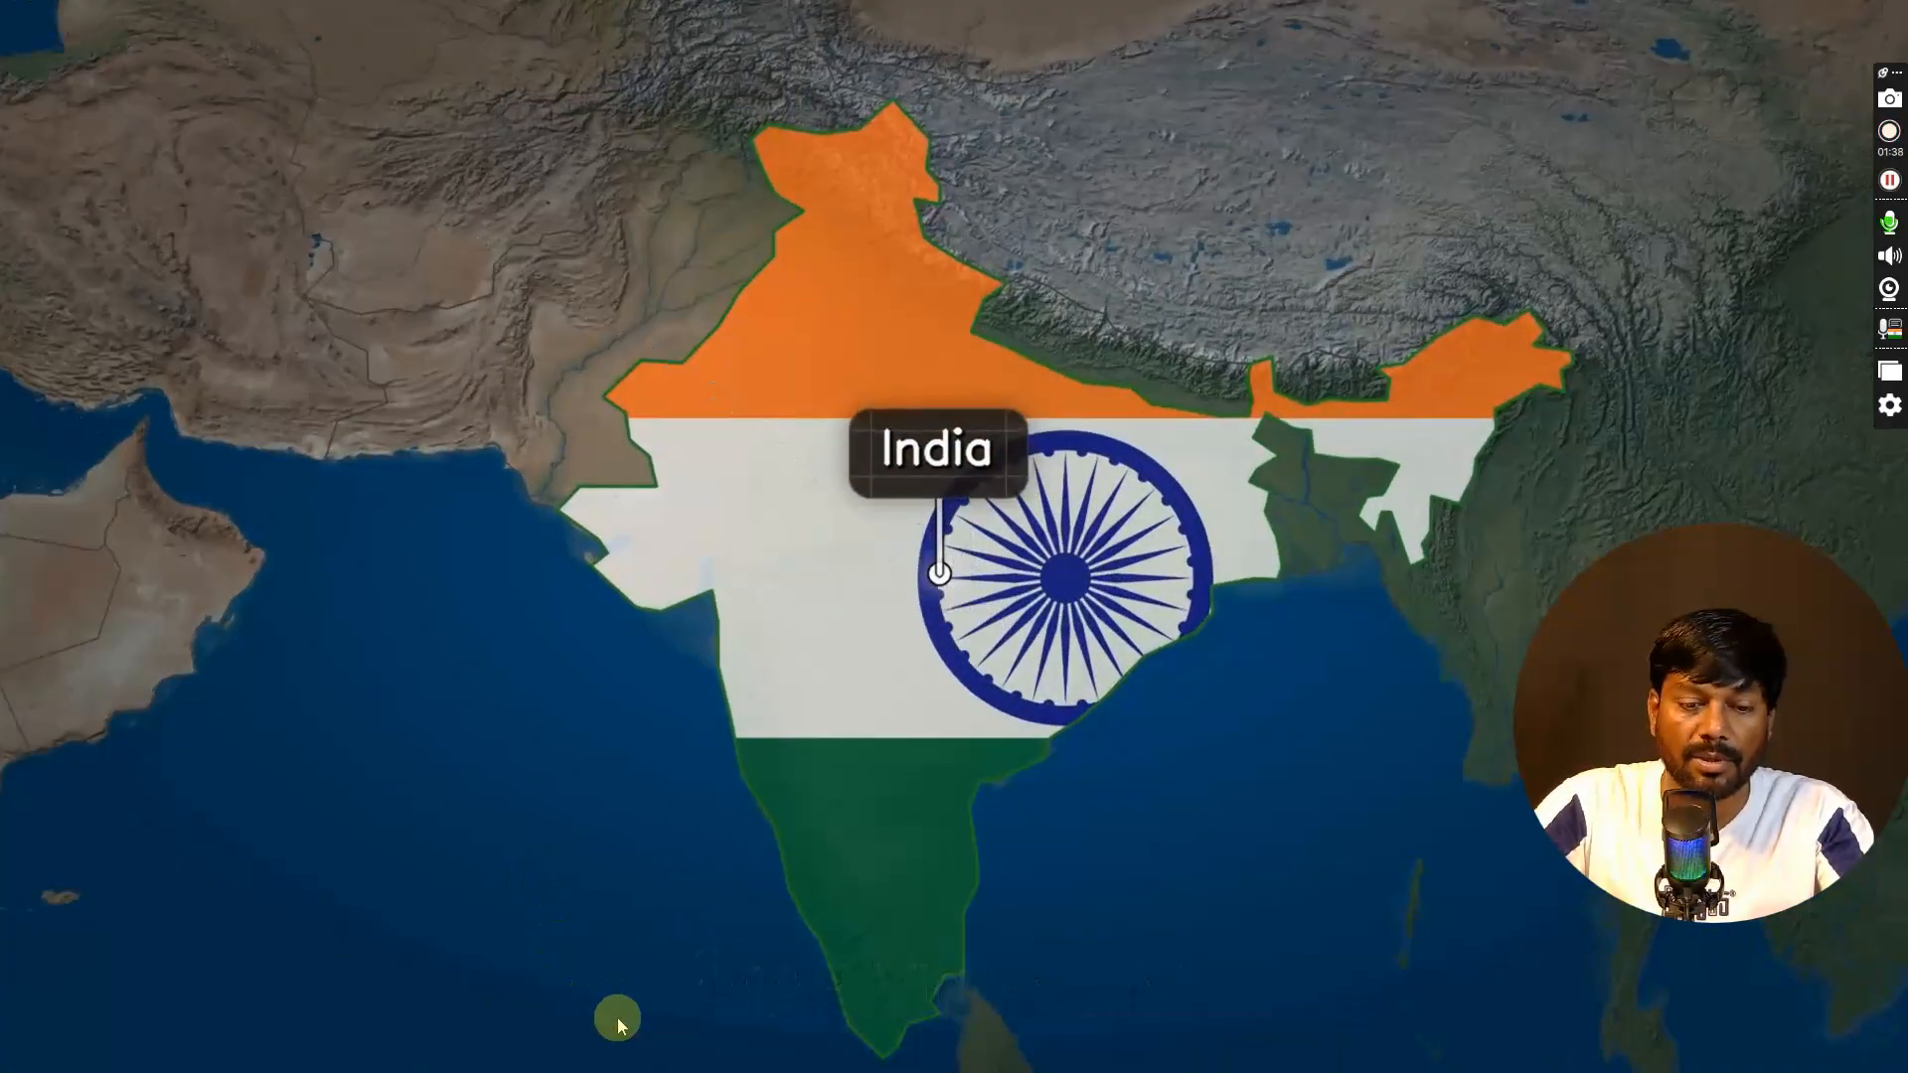
click(19, 996)
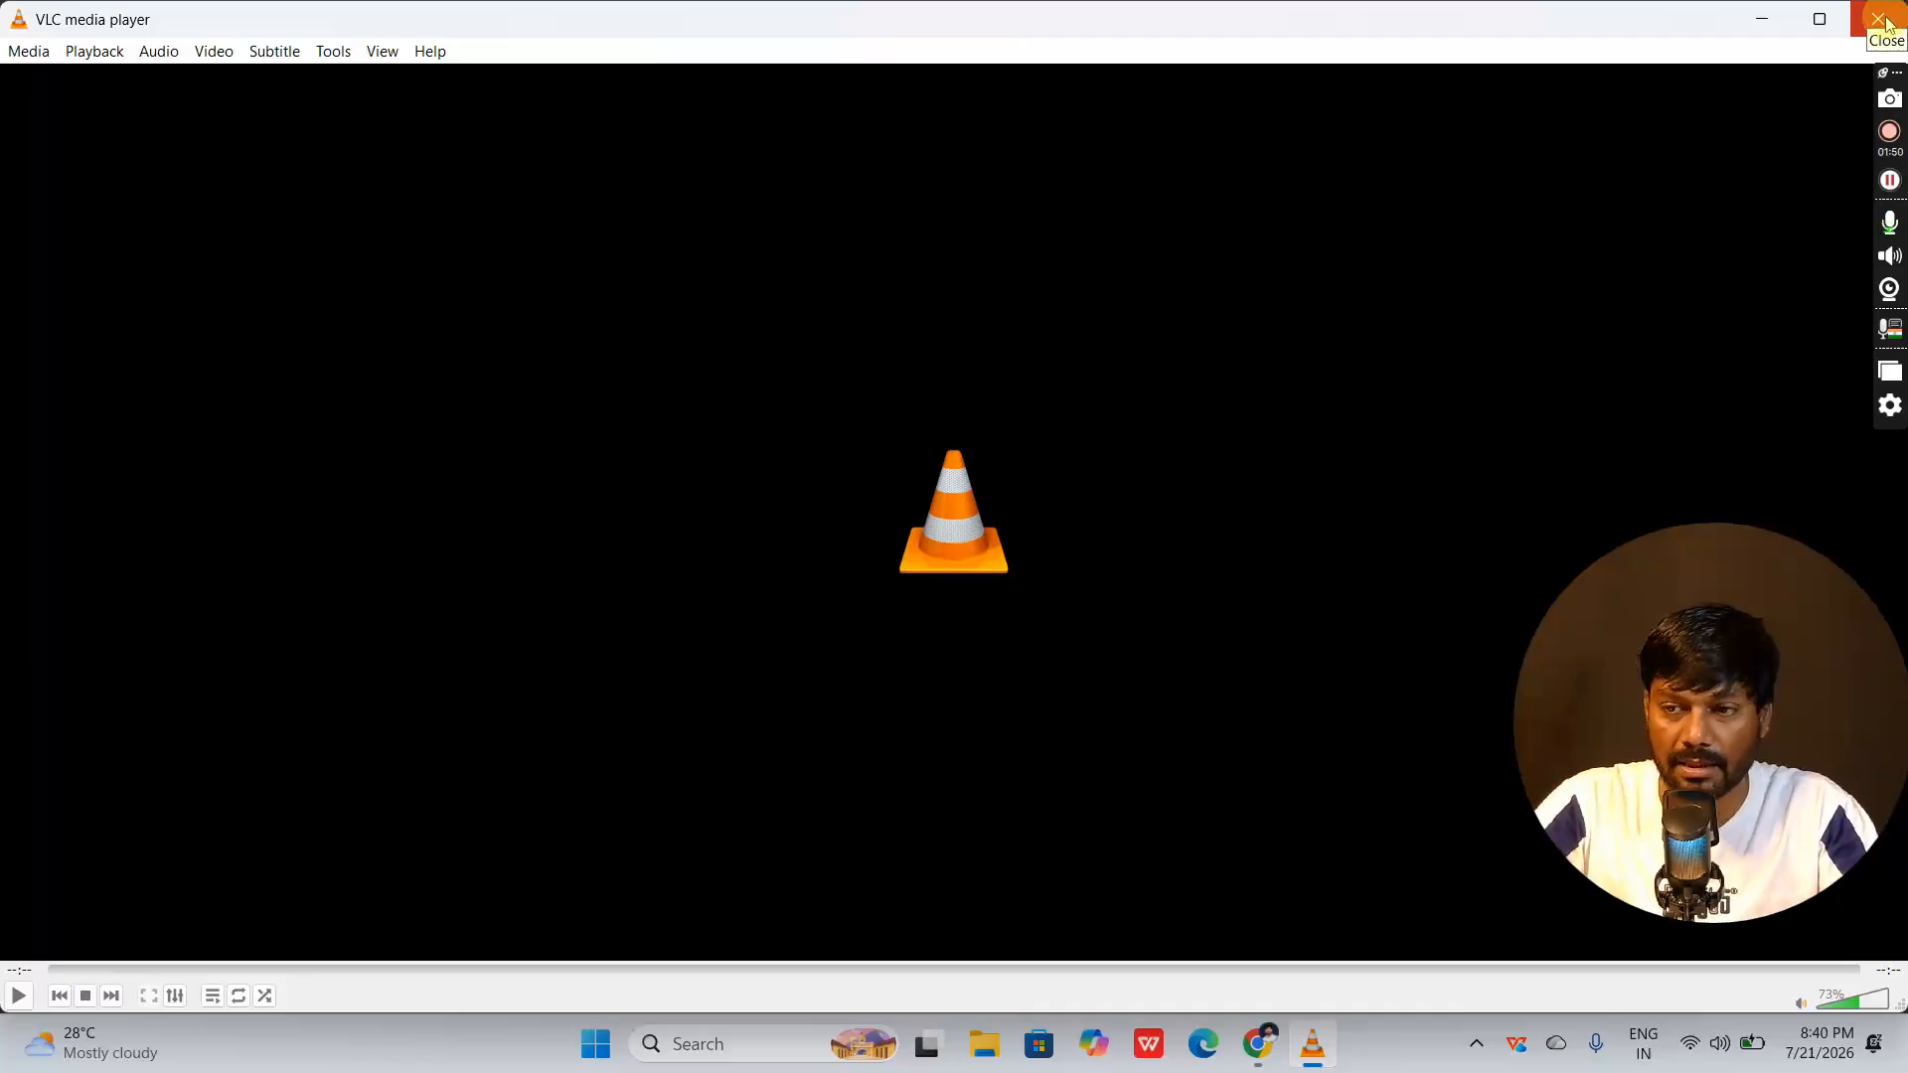
click(1881, 19)
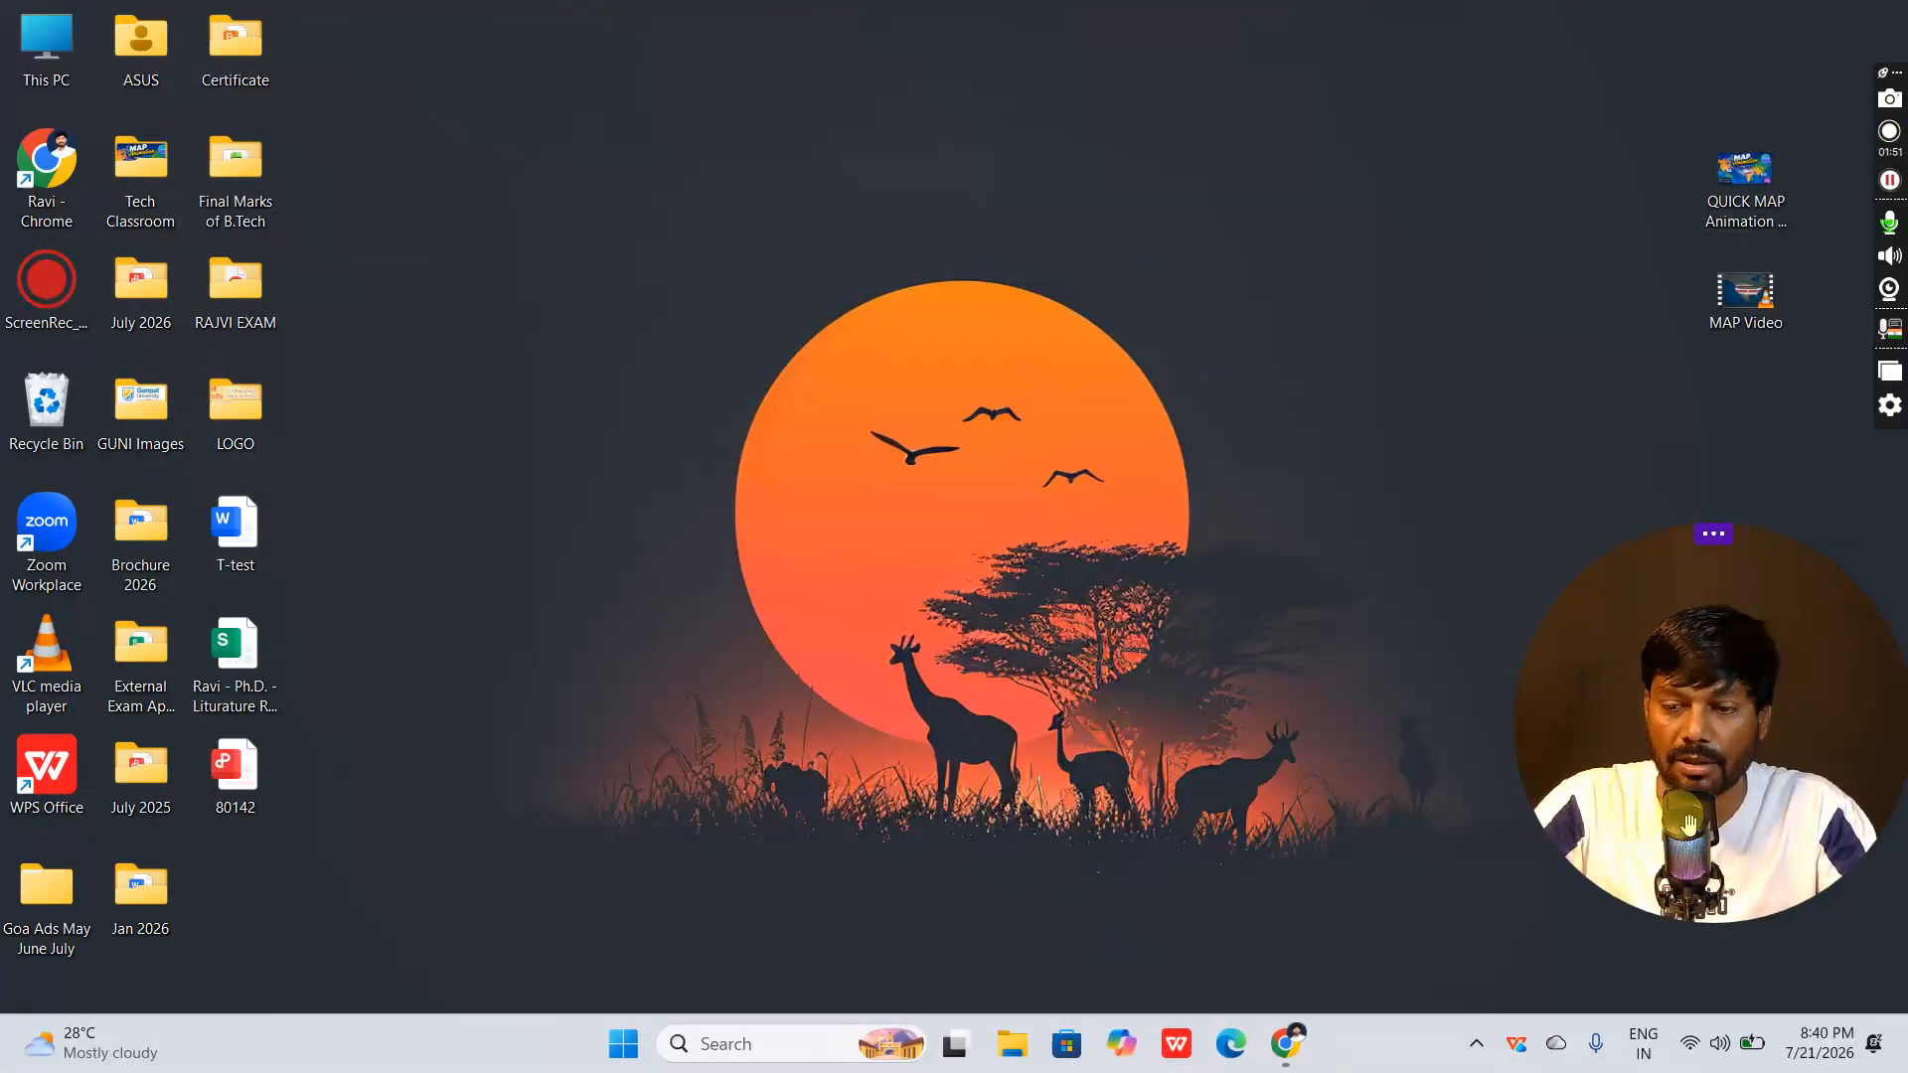
Switch to Chrome and open canva.com in a new tab
click(1285, 1044)
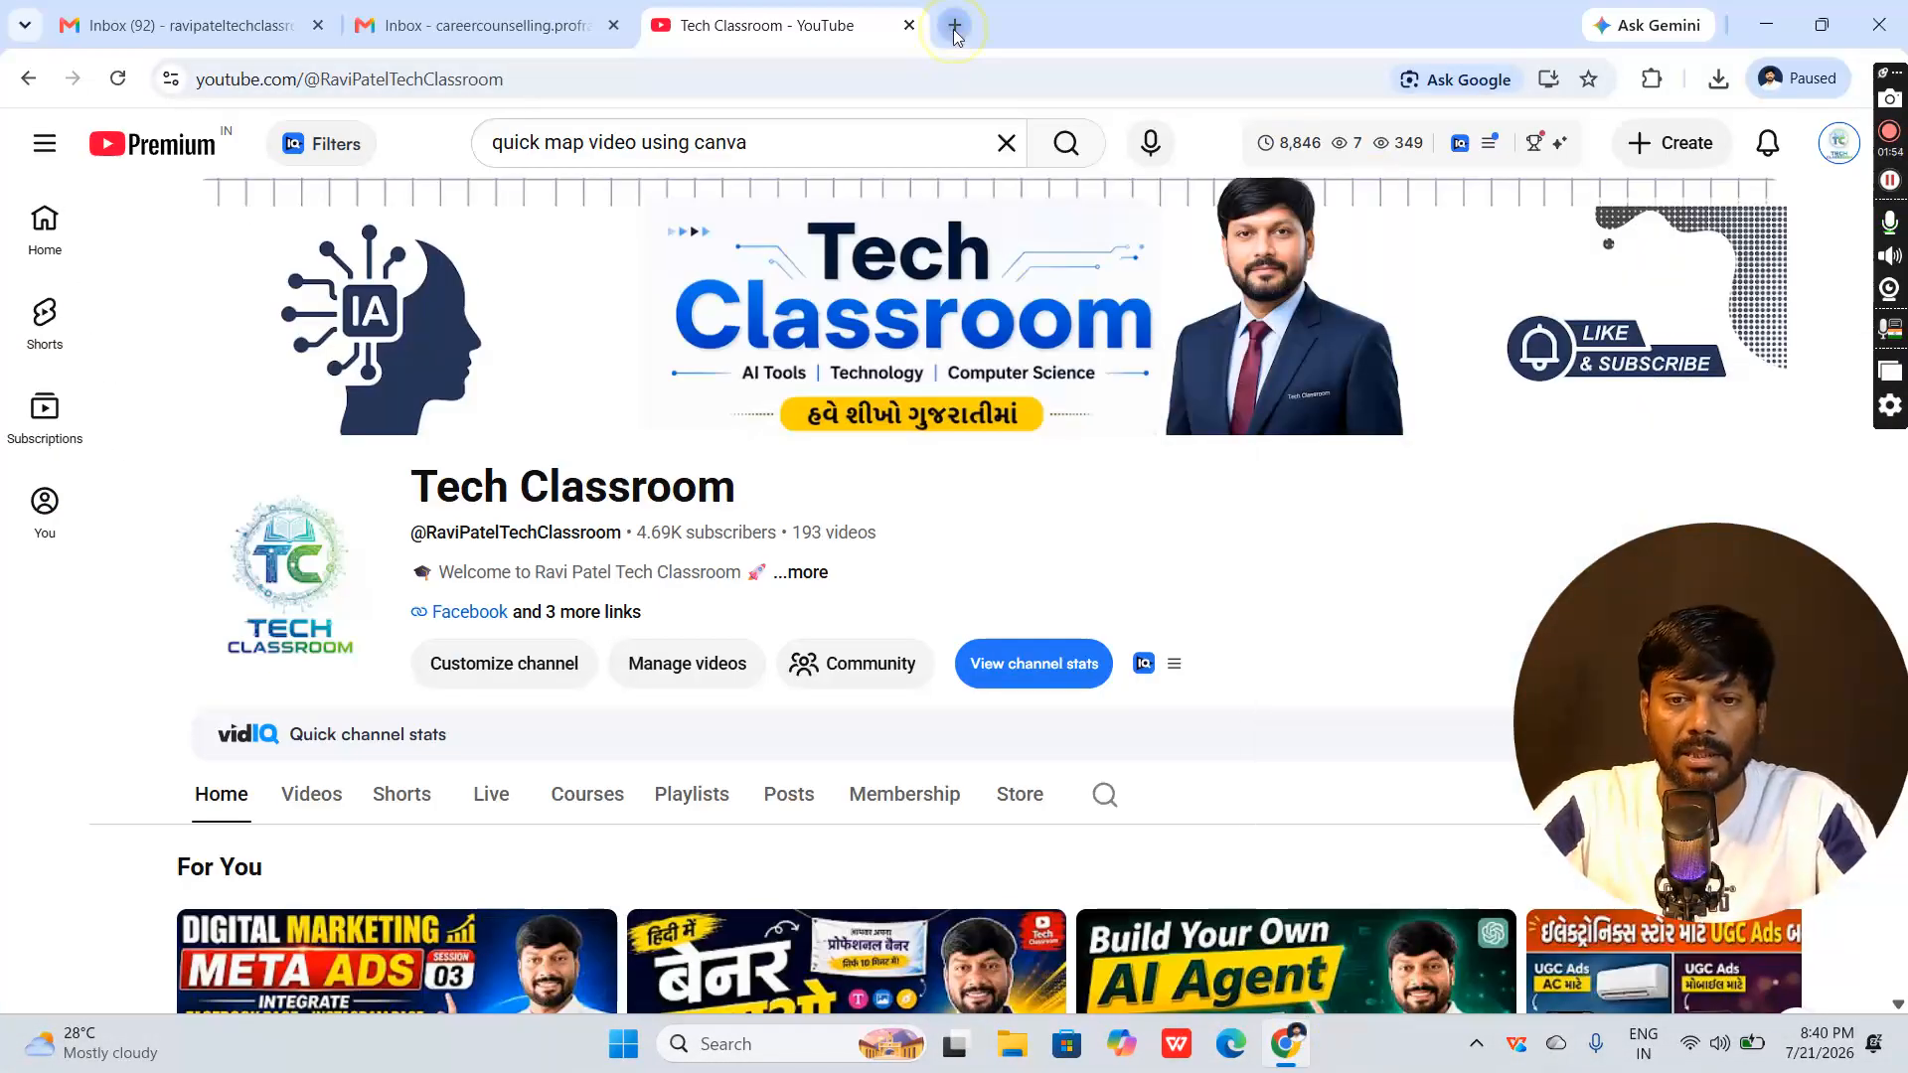
click(956, 25)
text(canva.com)
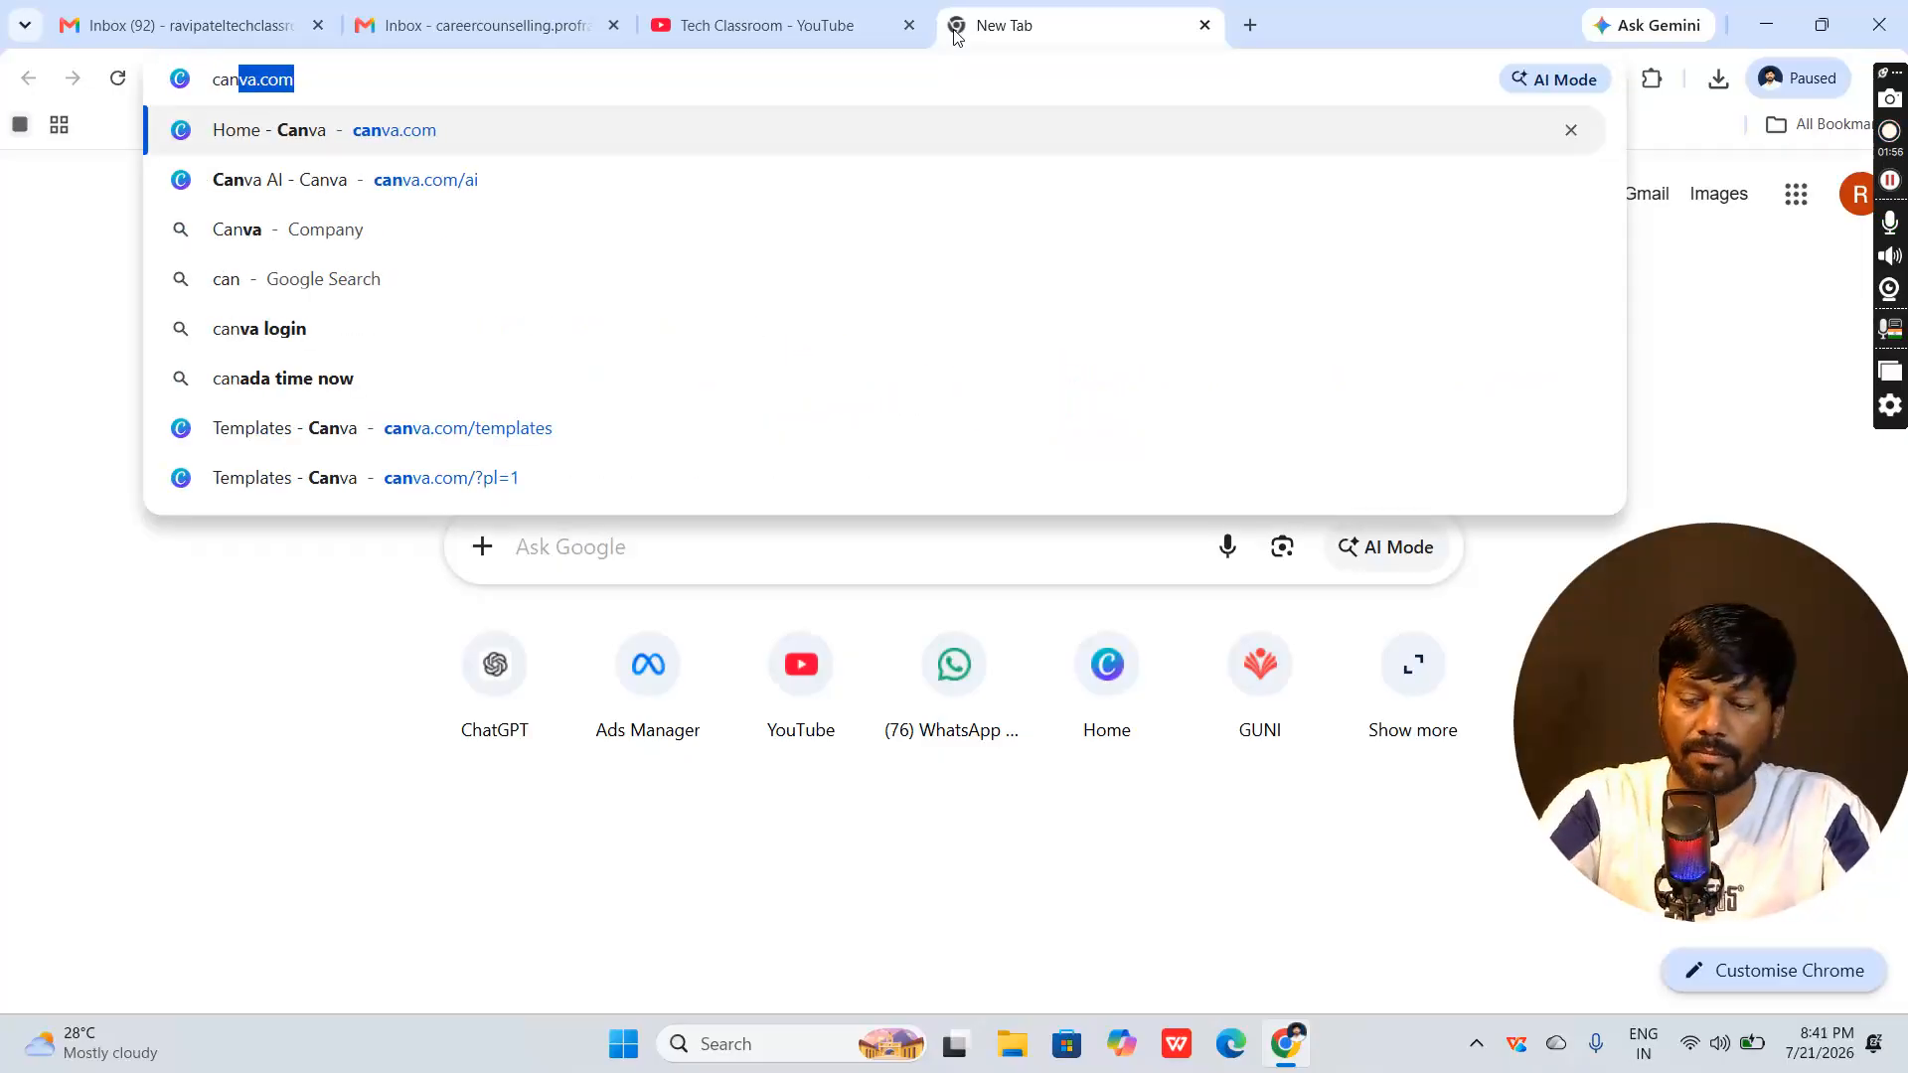
key(Return)
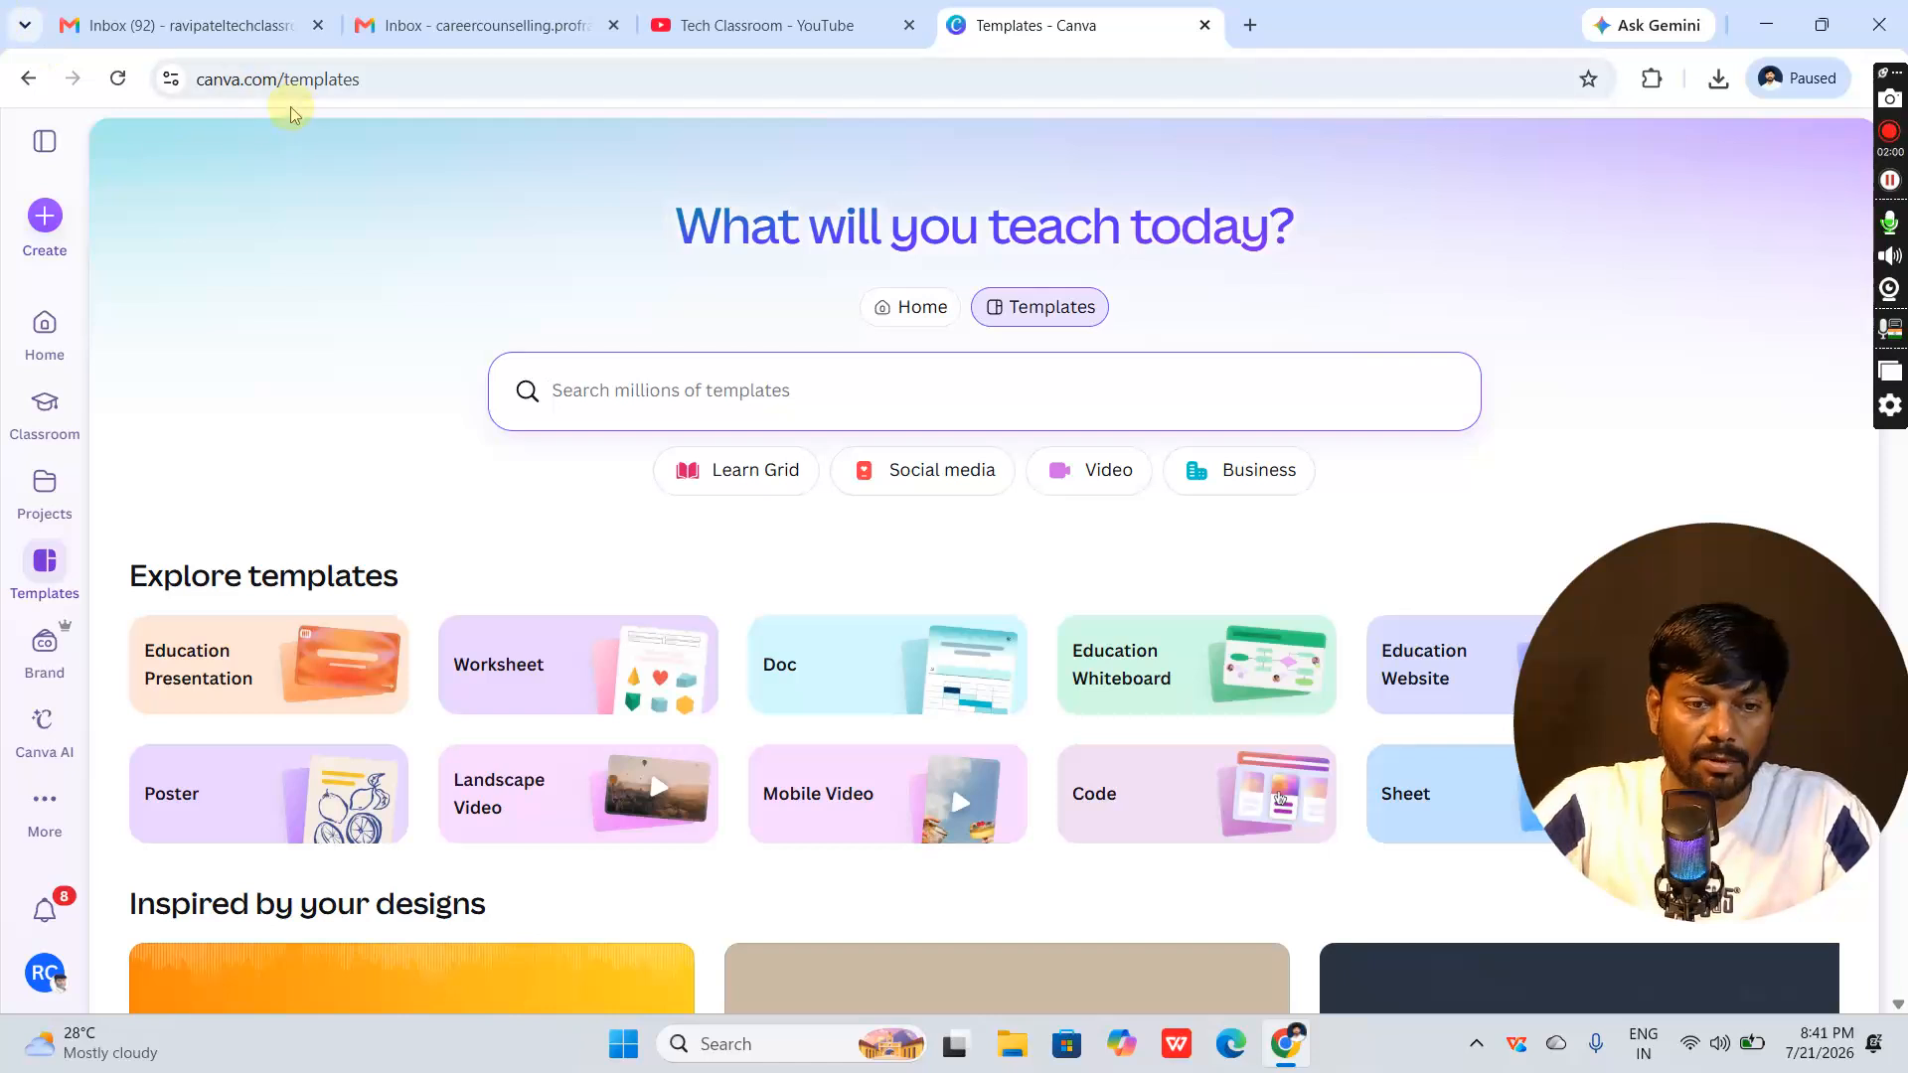
Start creating a new design and show the Videos category
click(45, 217)
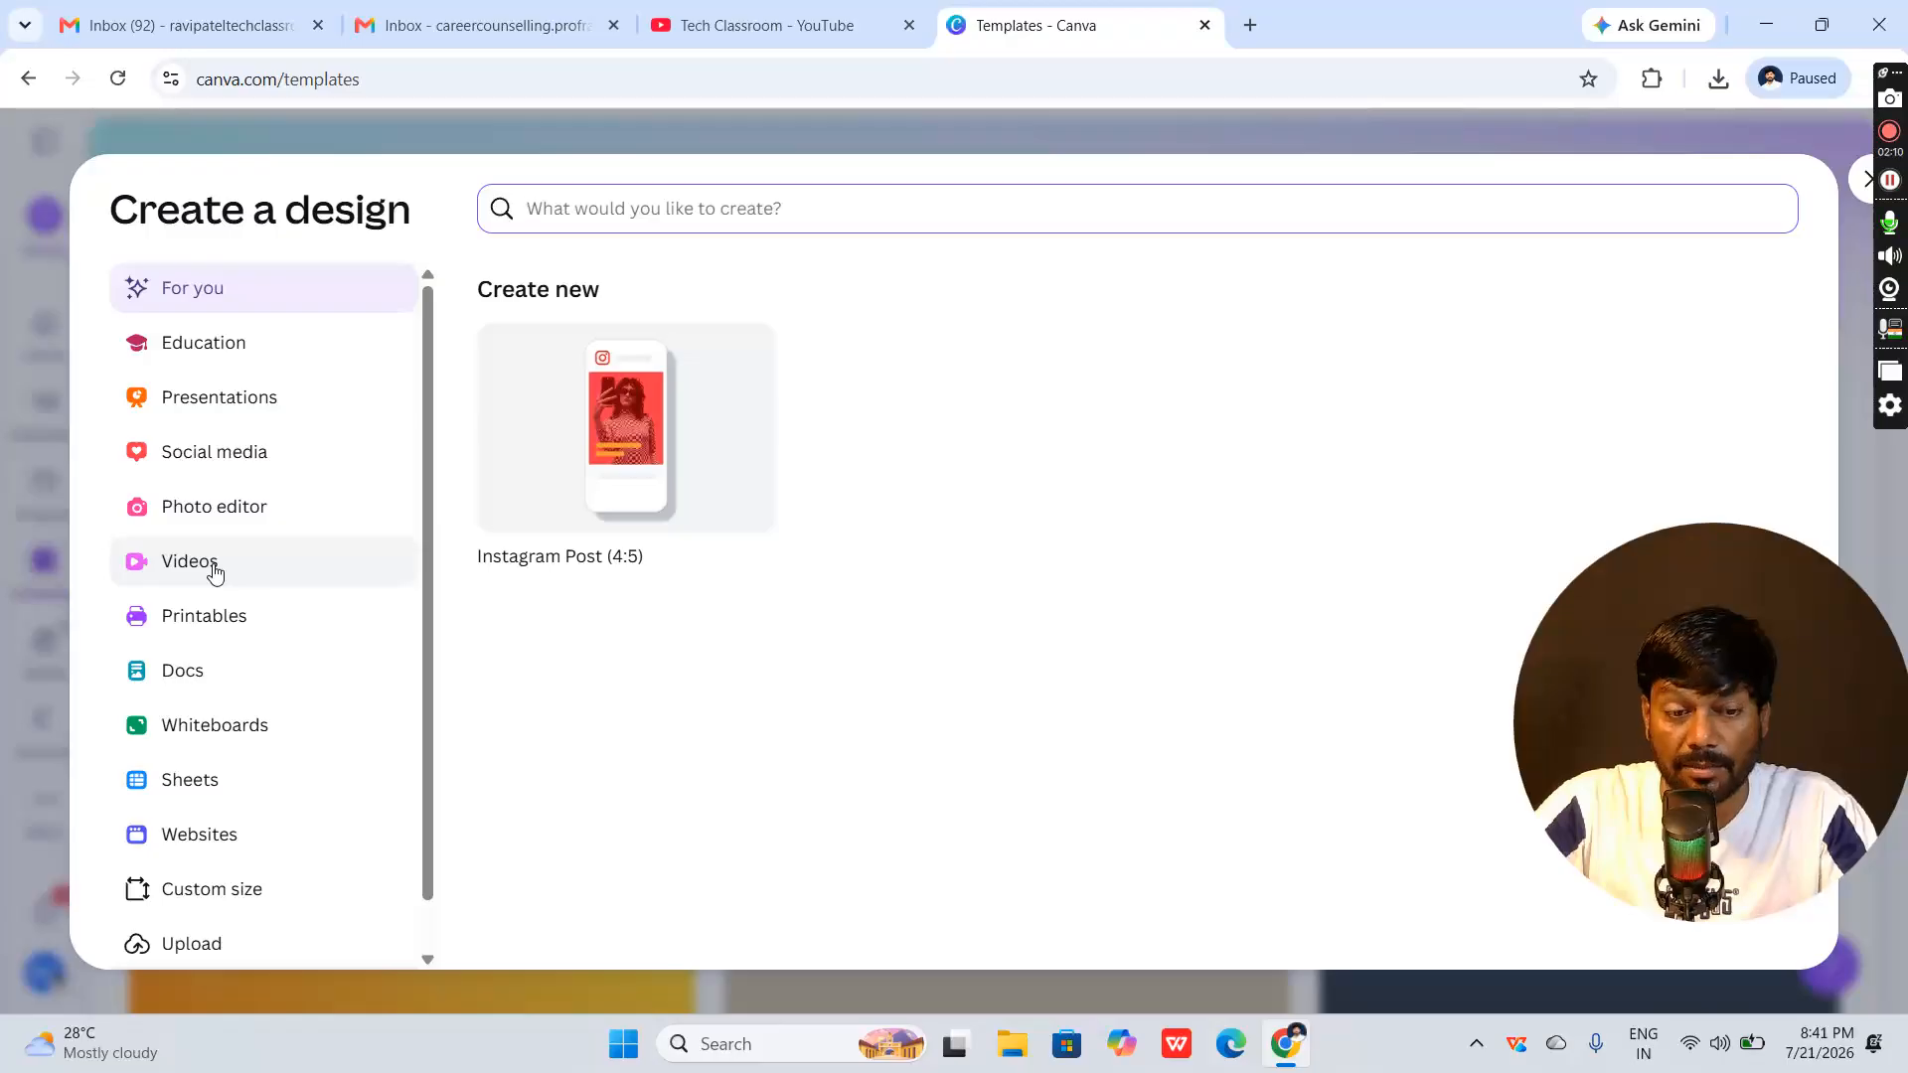
click(564, 231)
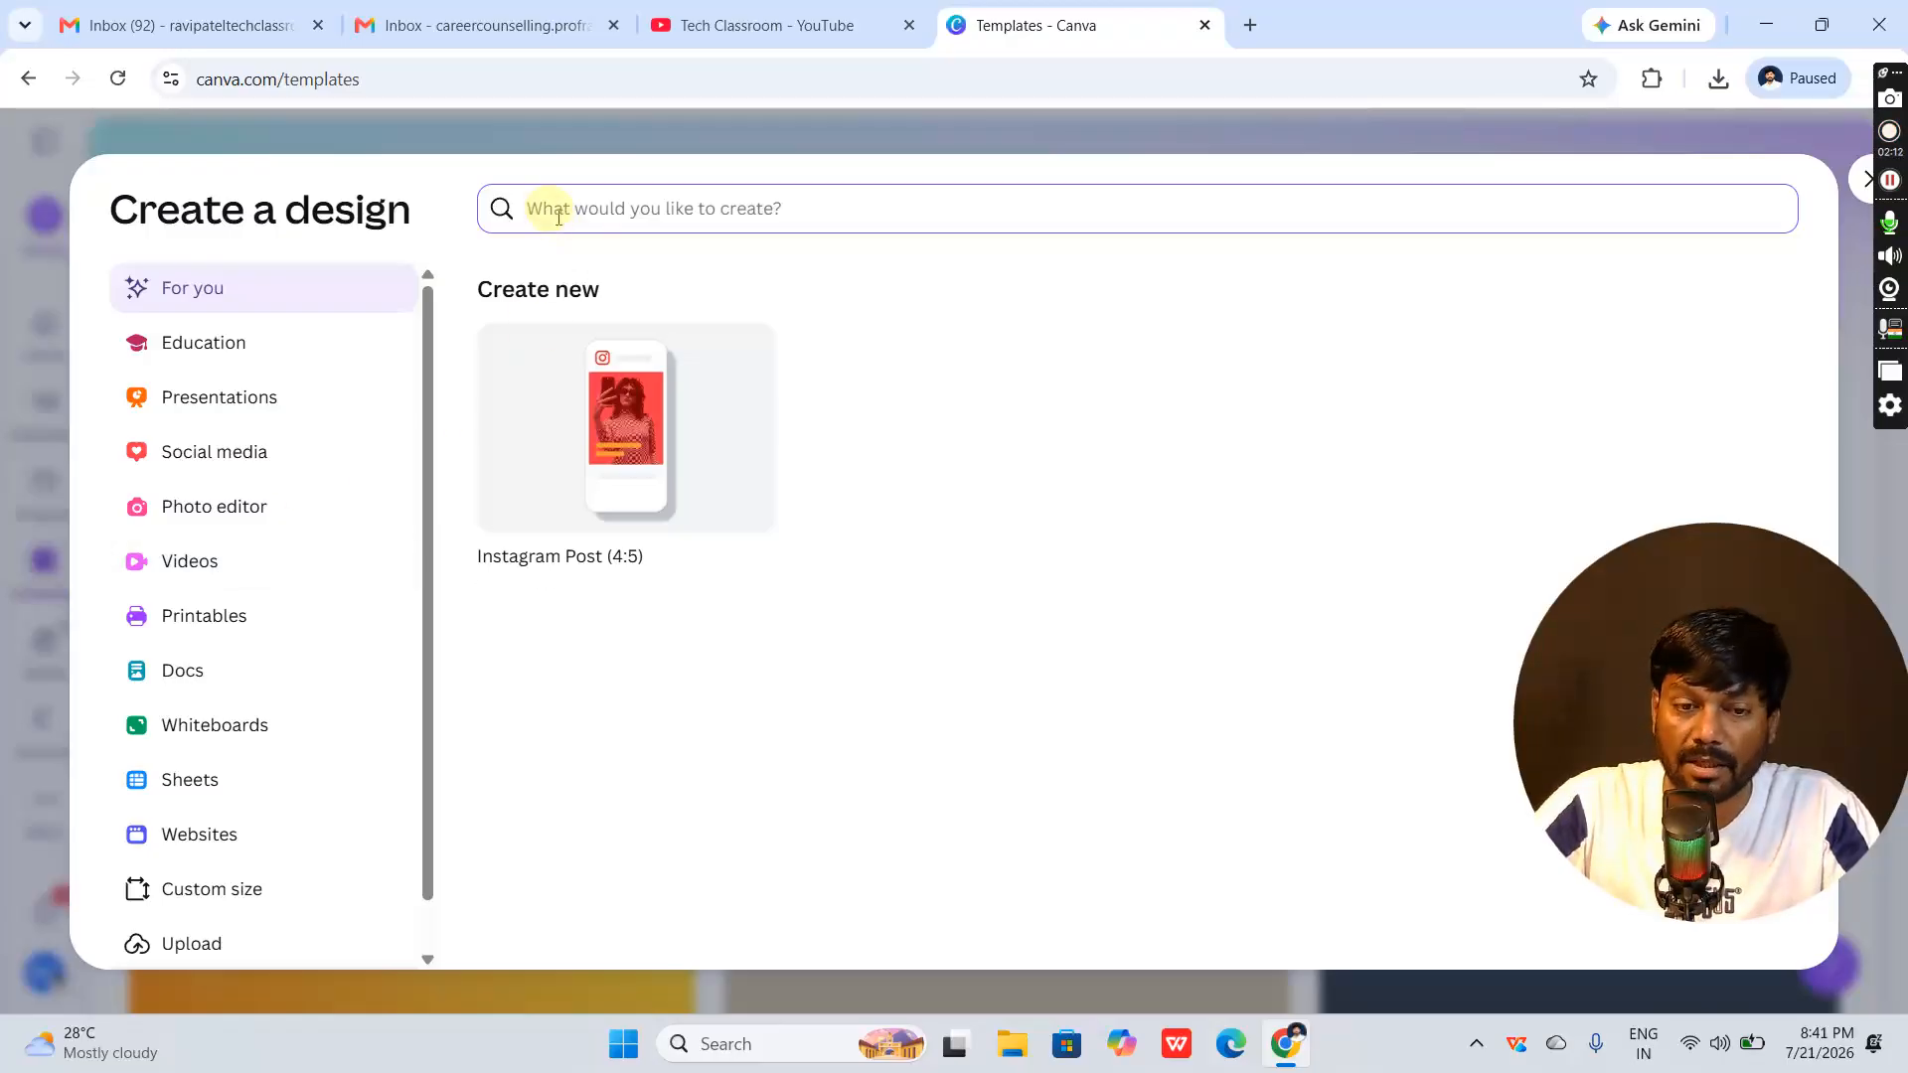
click(189, 564)
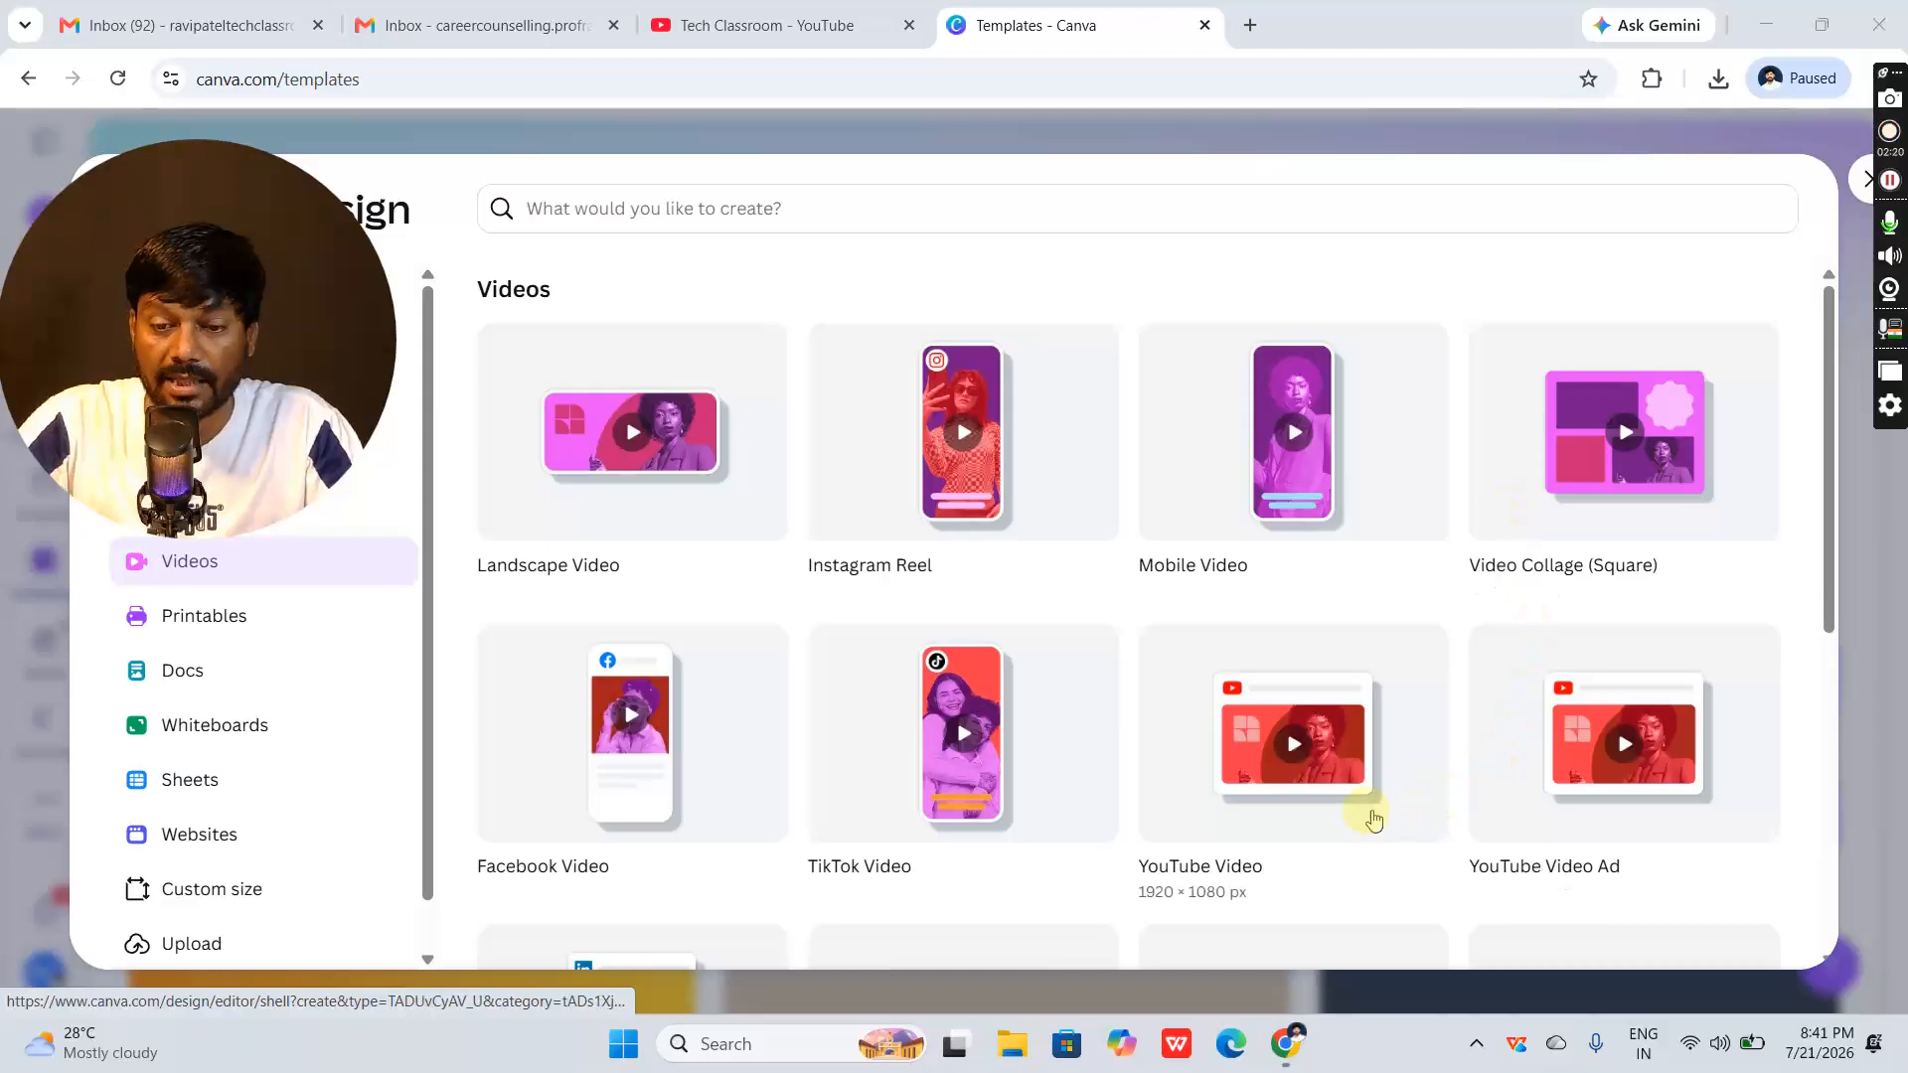
Look through the video formats and create a blank Landscape Video design of 1920 × 1080 px
scroll(1268, 527, down, 3)
scroll(1267, 527, down, 4)
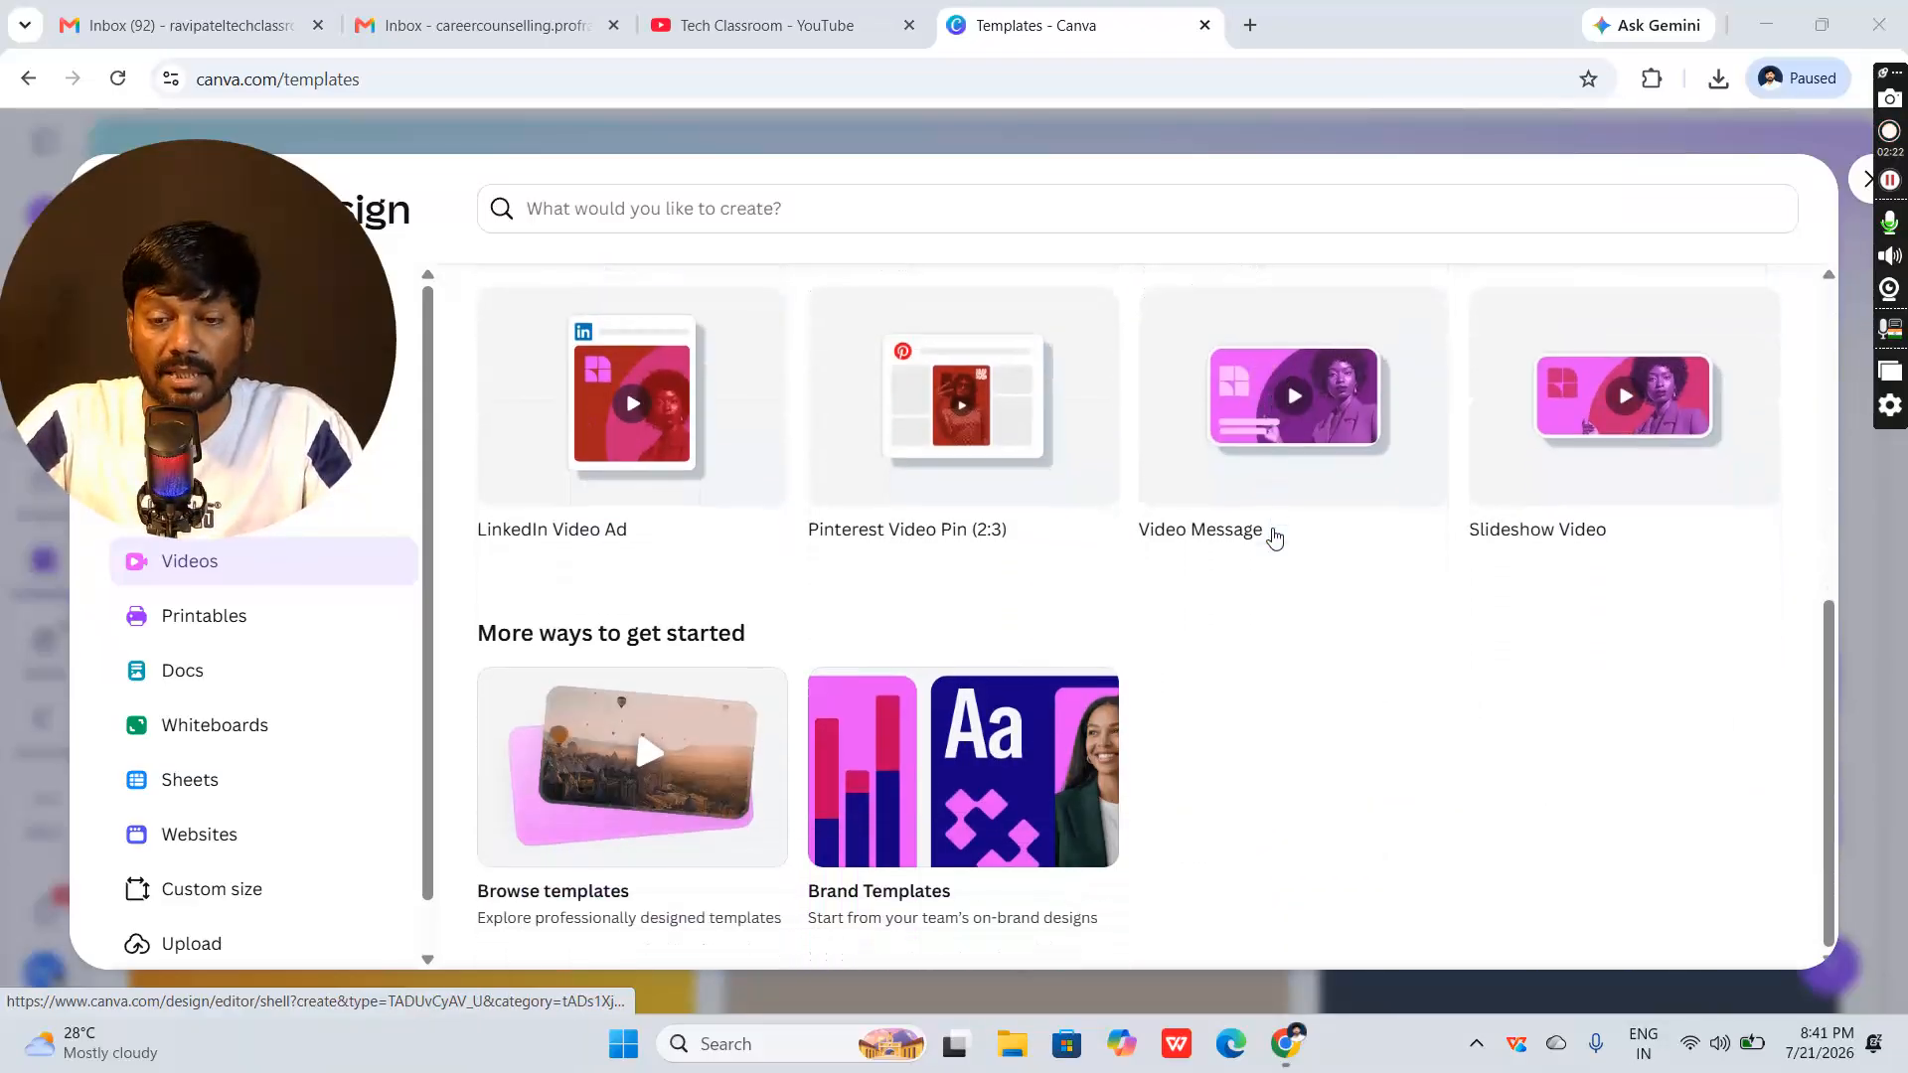
scroll(1332, 644, up, 7)
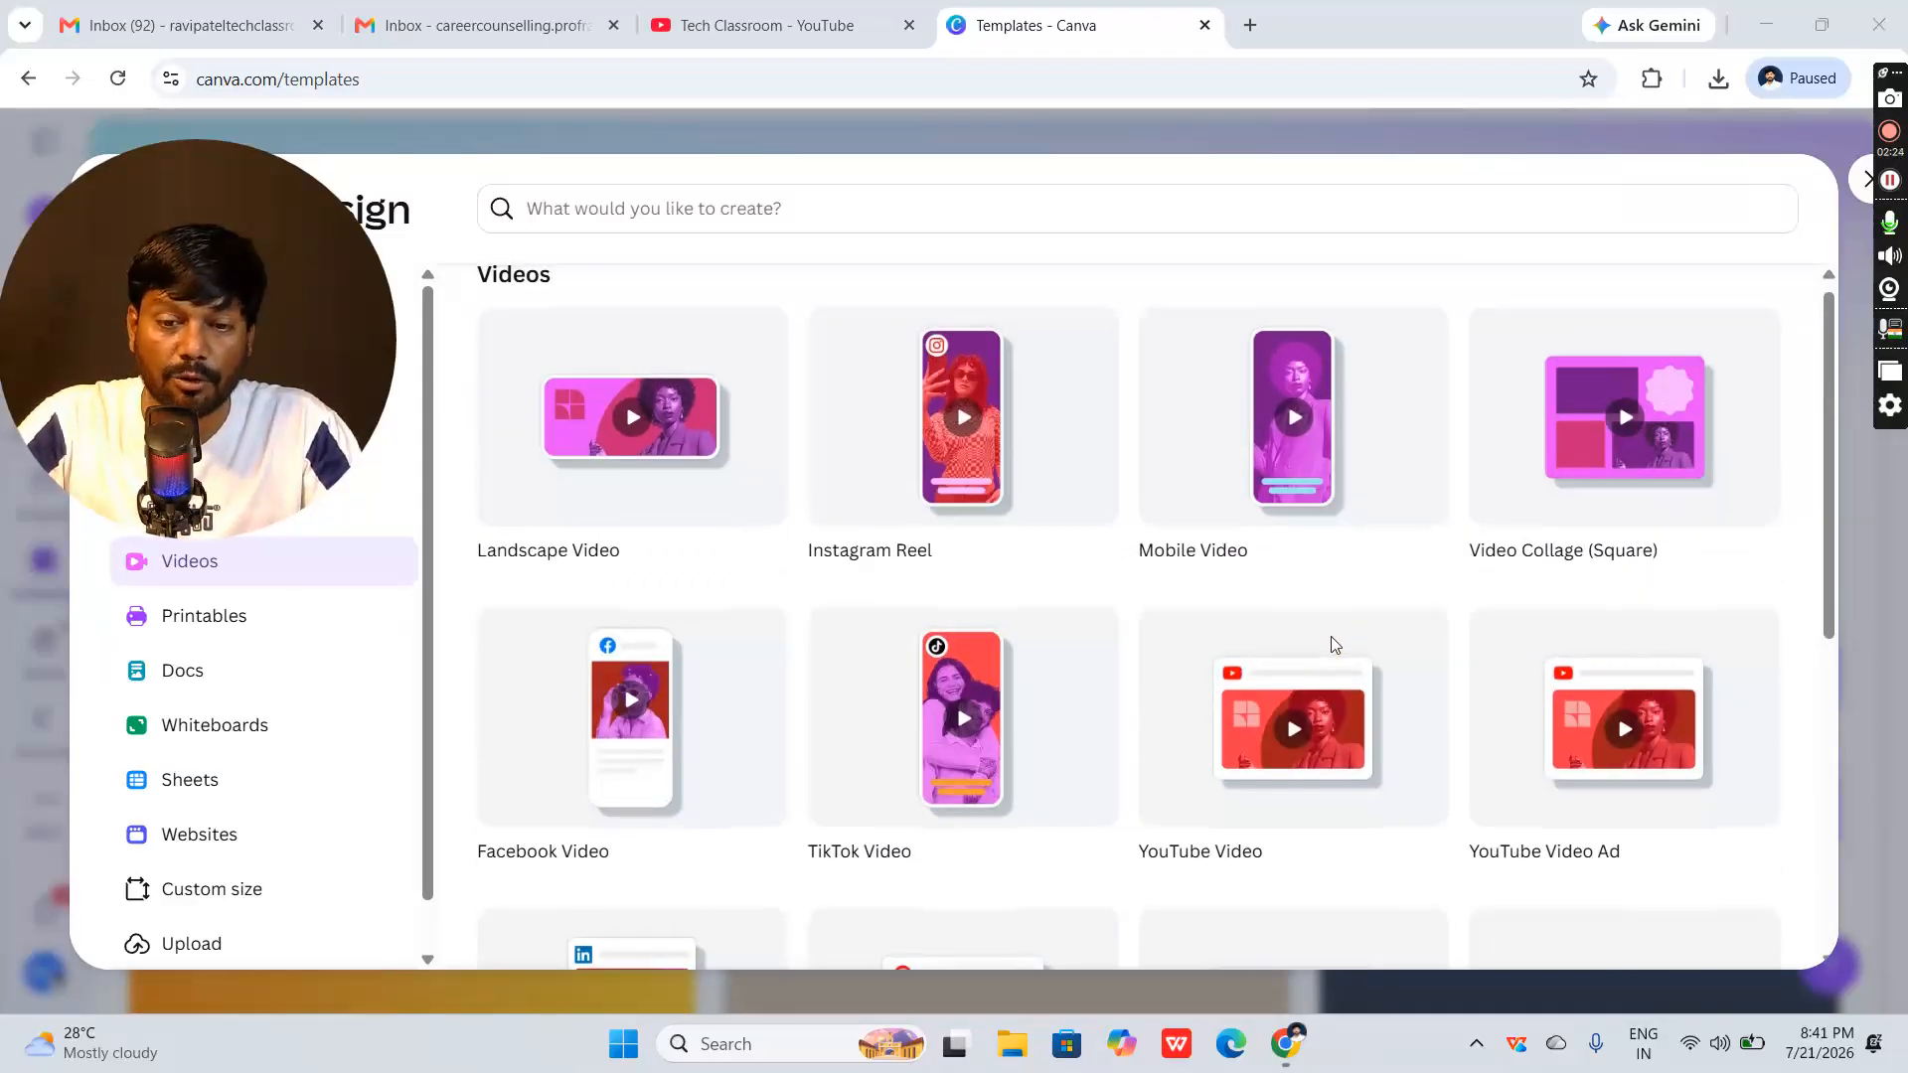
click(904, 525)
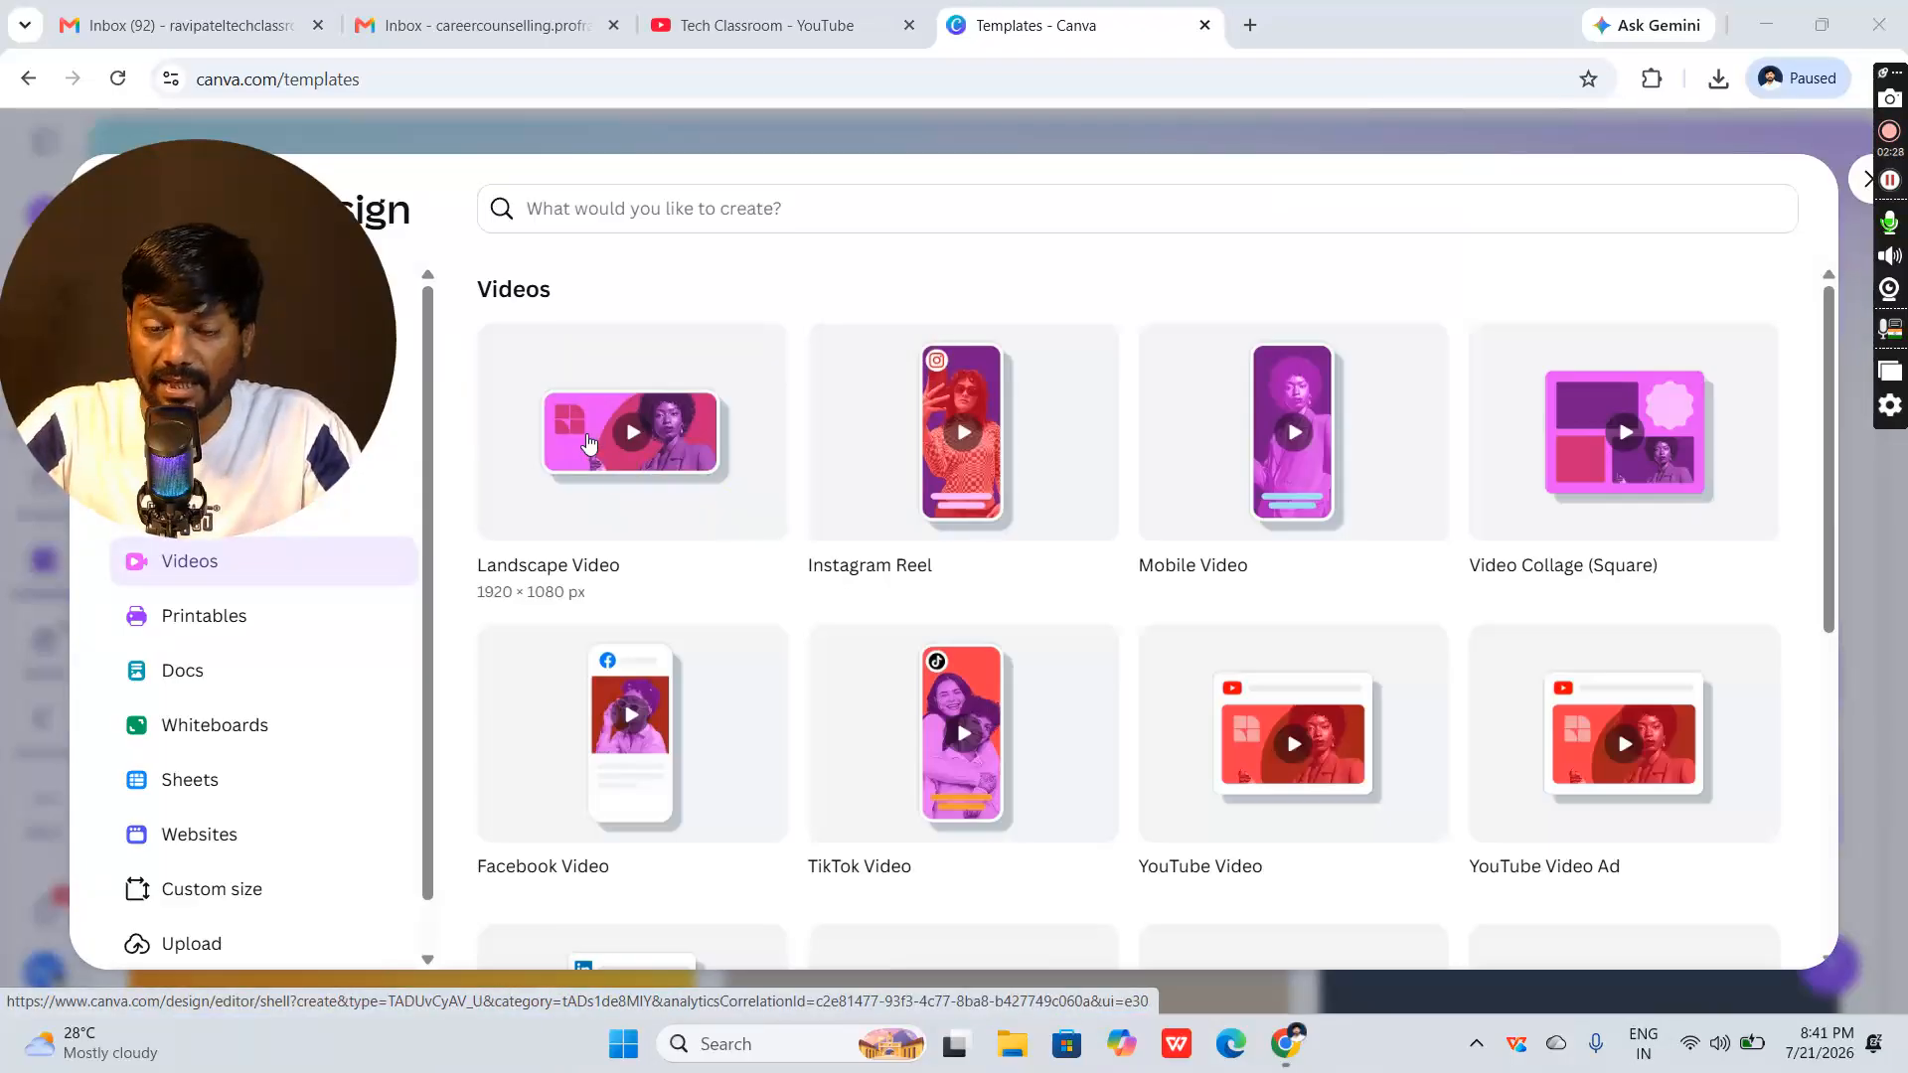
scroll(672, 511, down, 5)
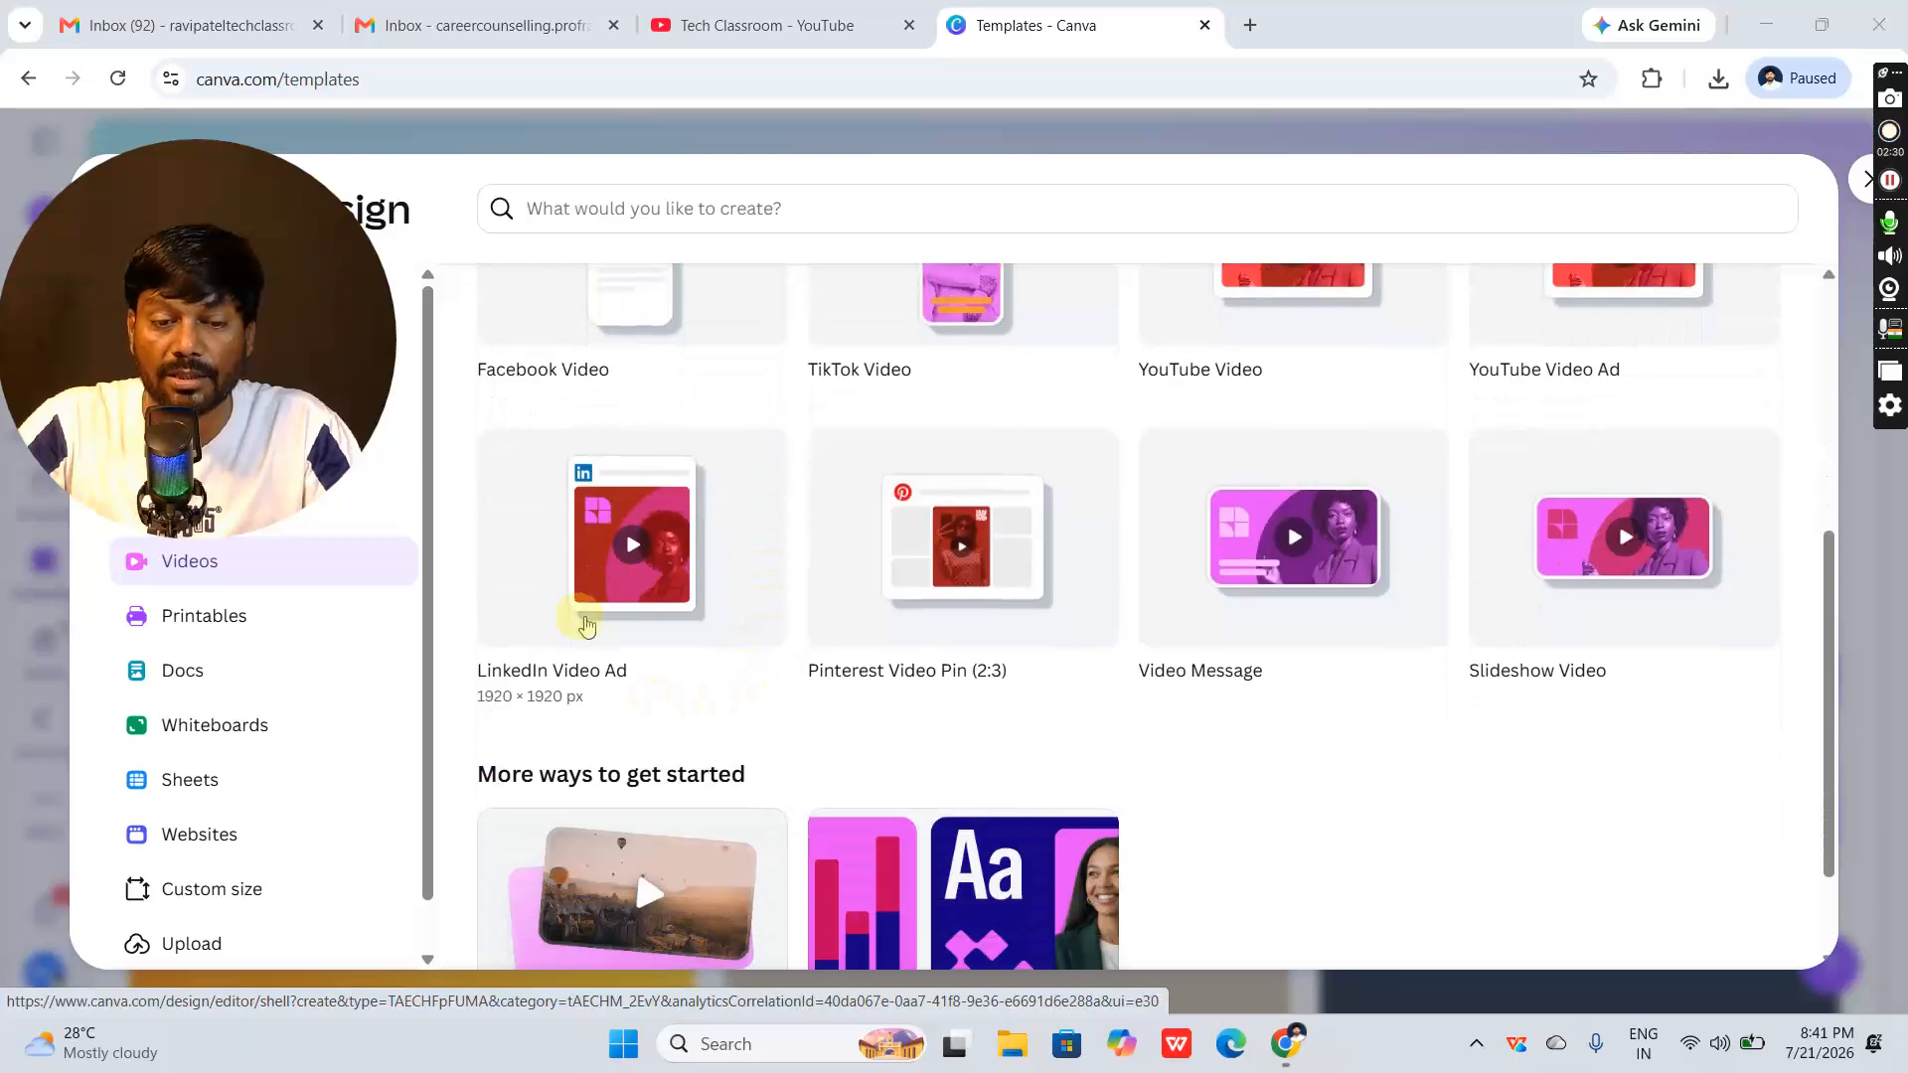
scroll(1061, 558, up, 5)
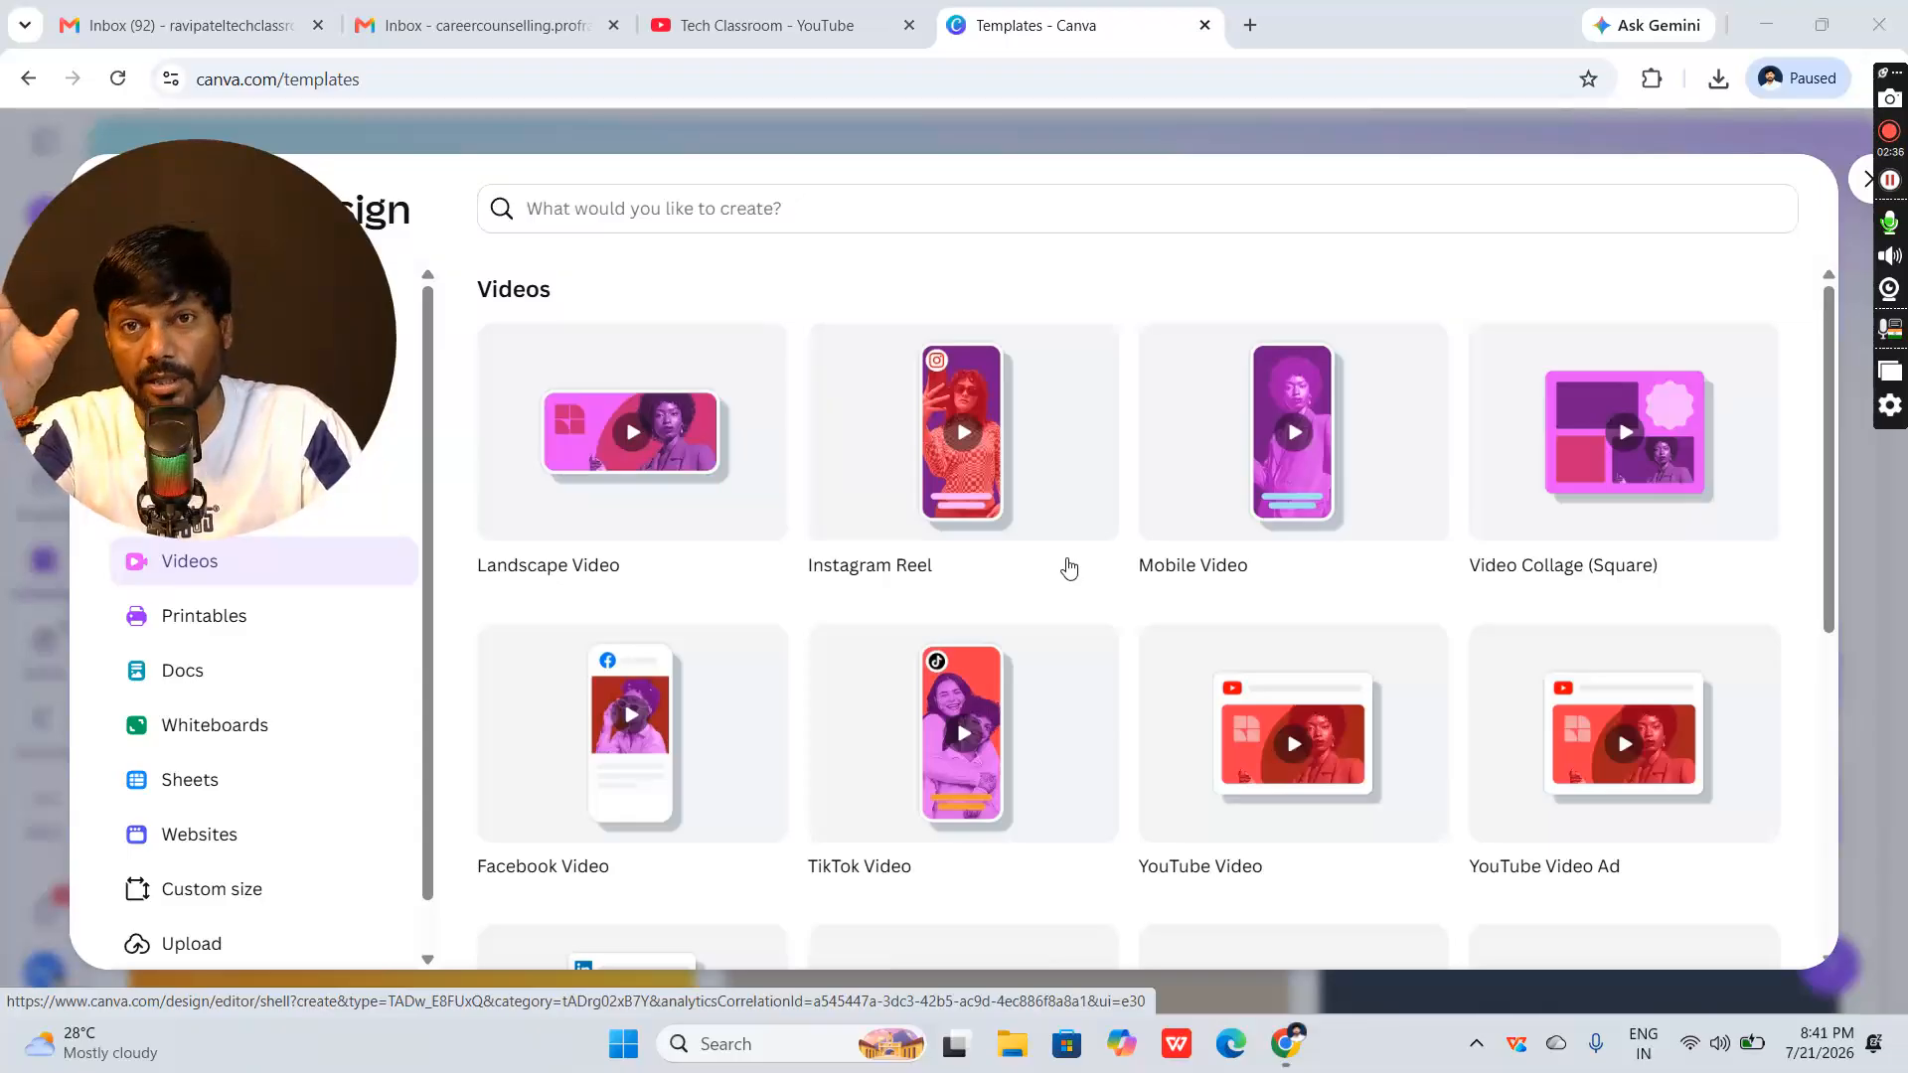
click(984, 527)
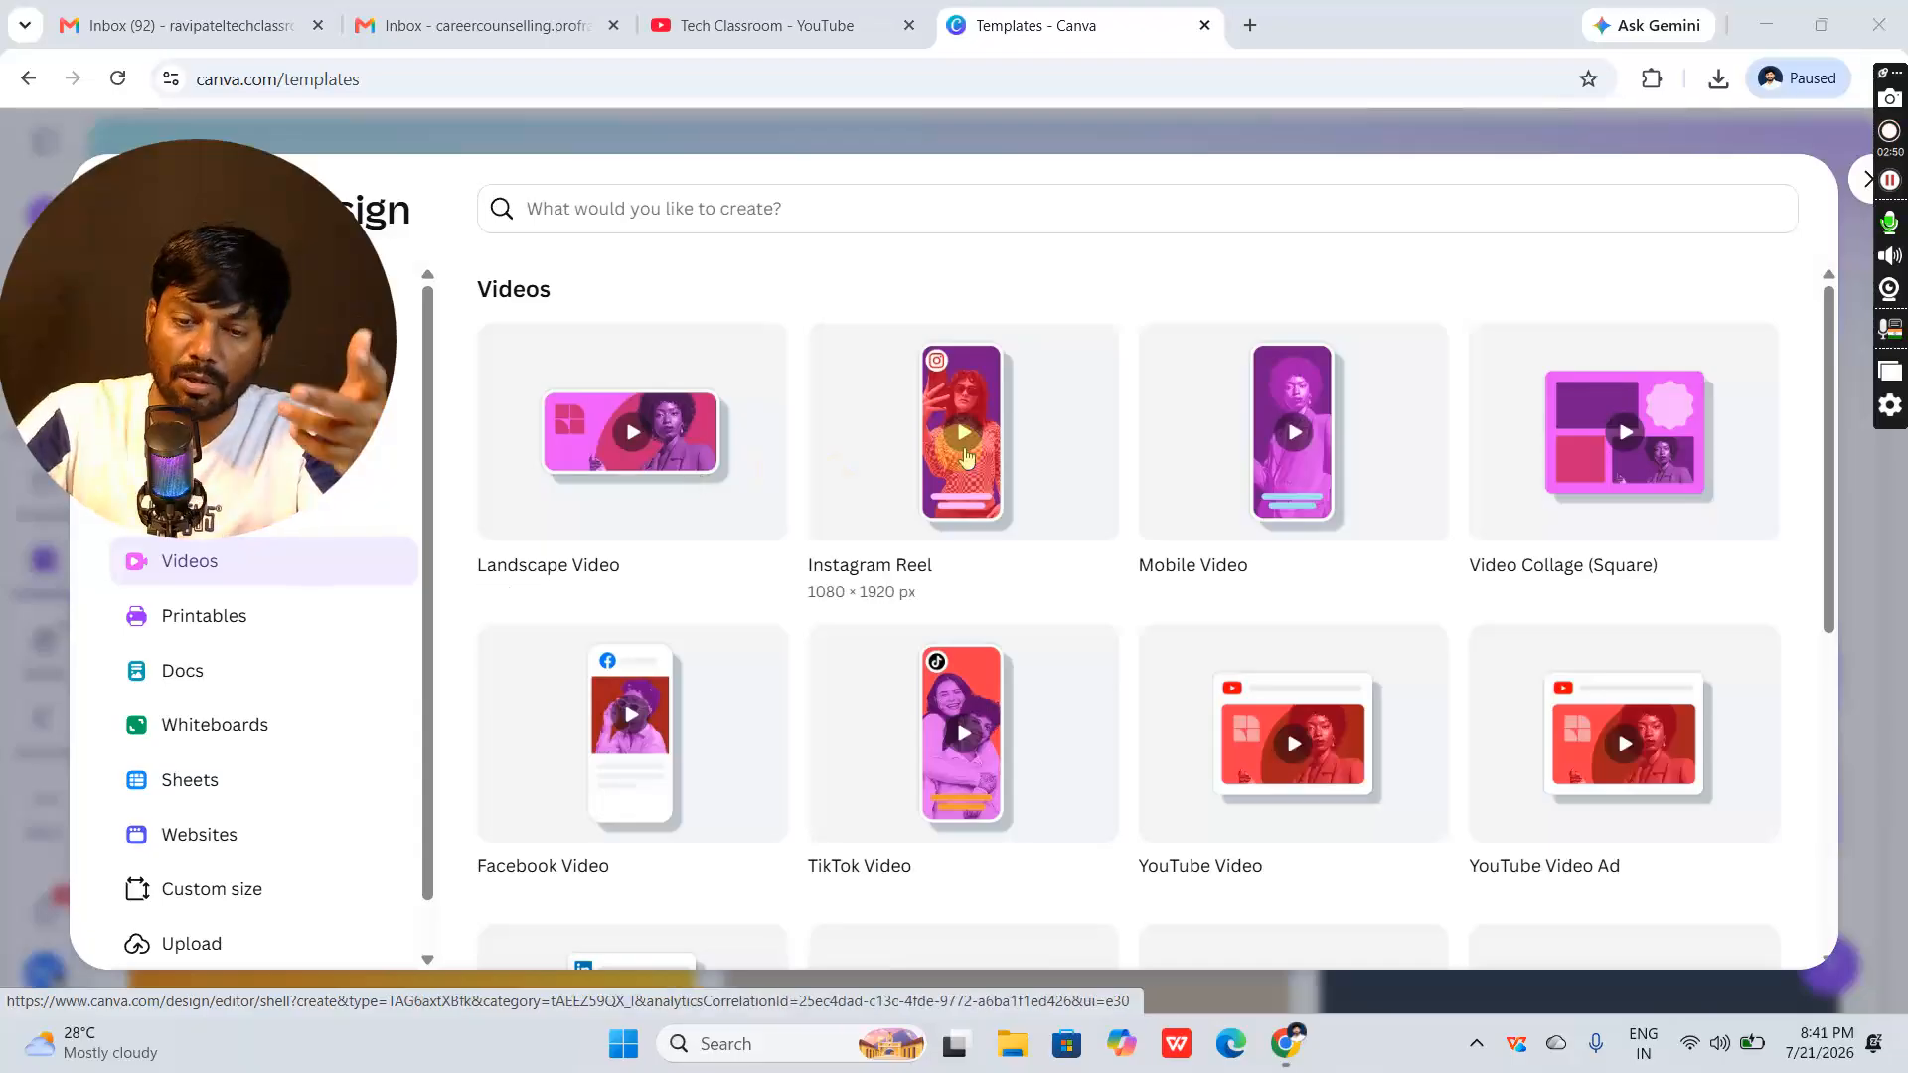
click(585, 479)
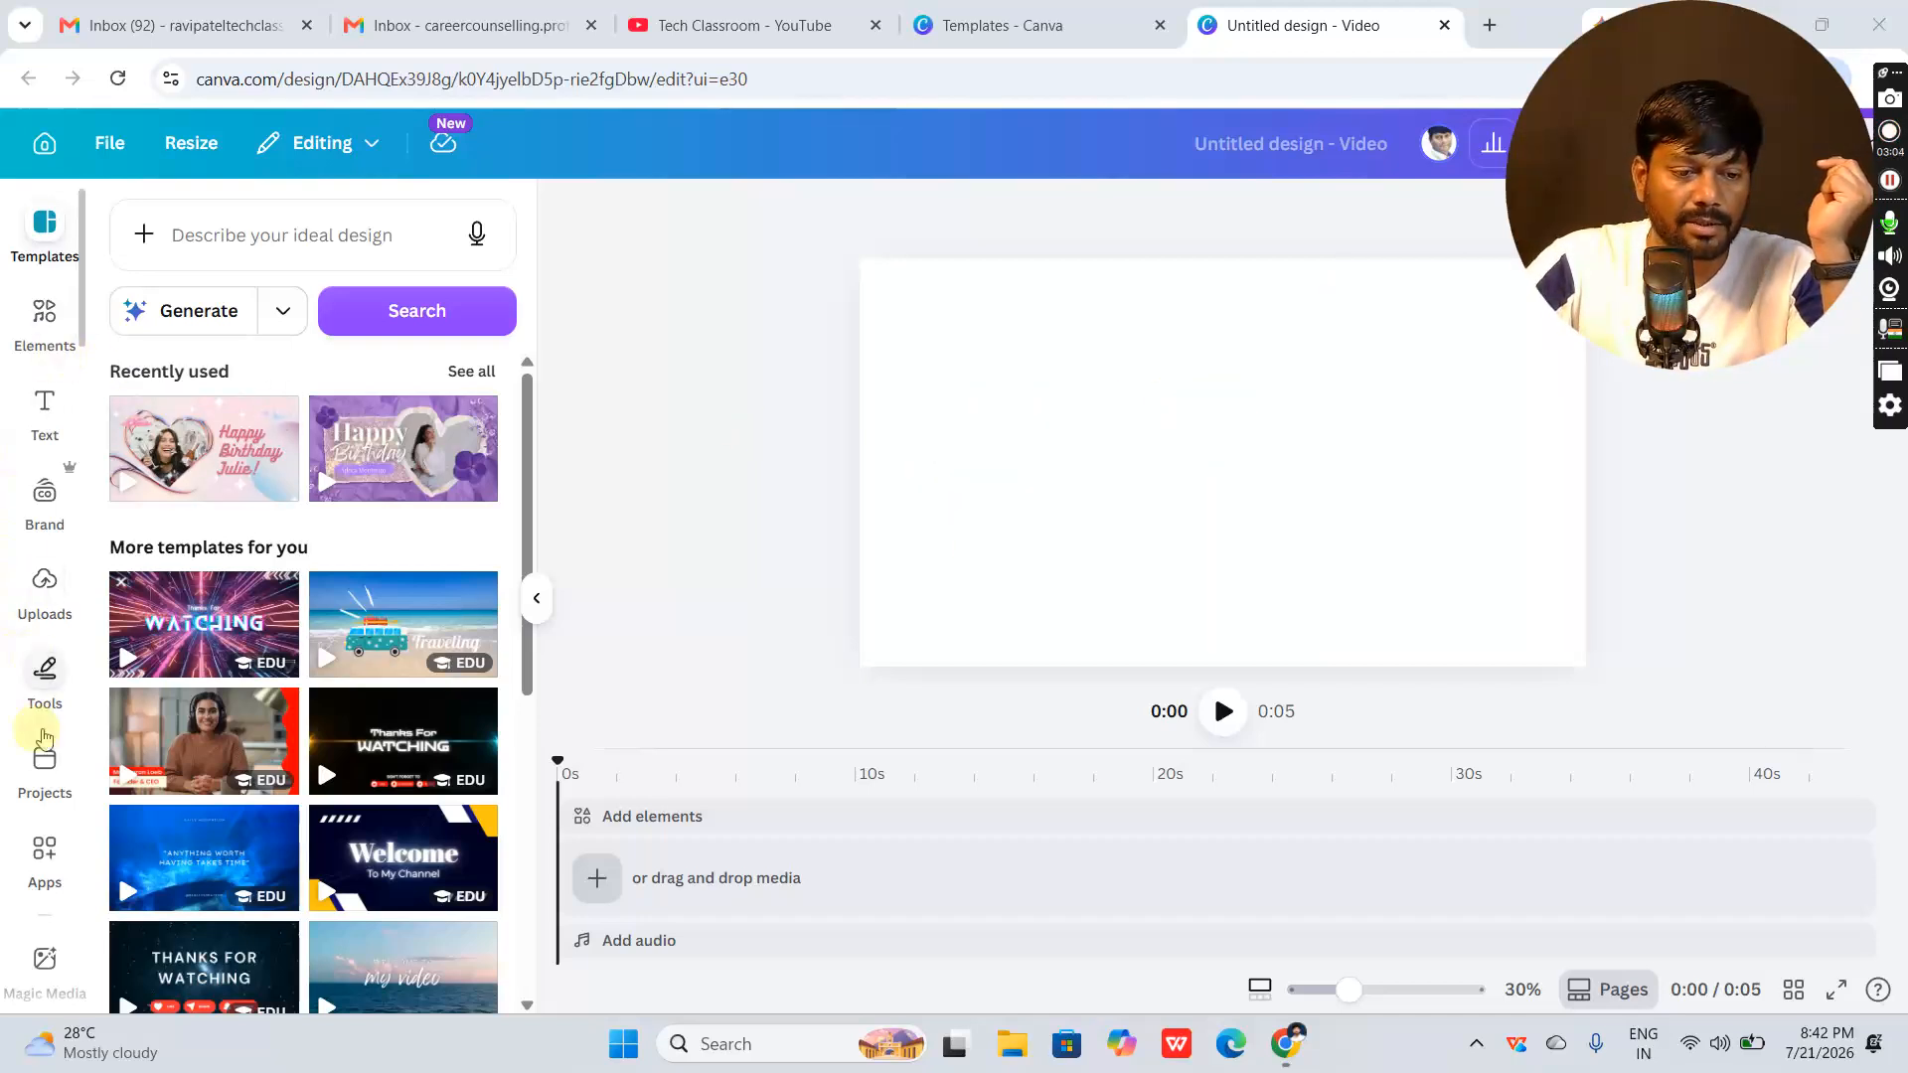
Search the Canva apps for "Map video"
click(42, 870)
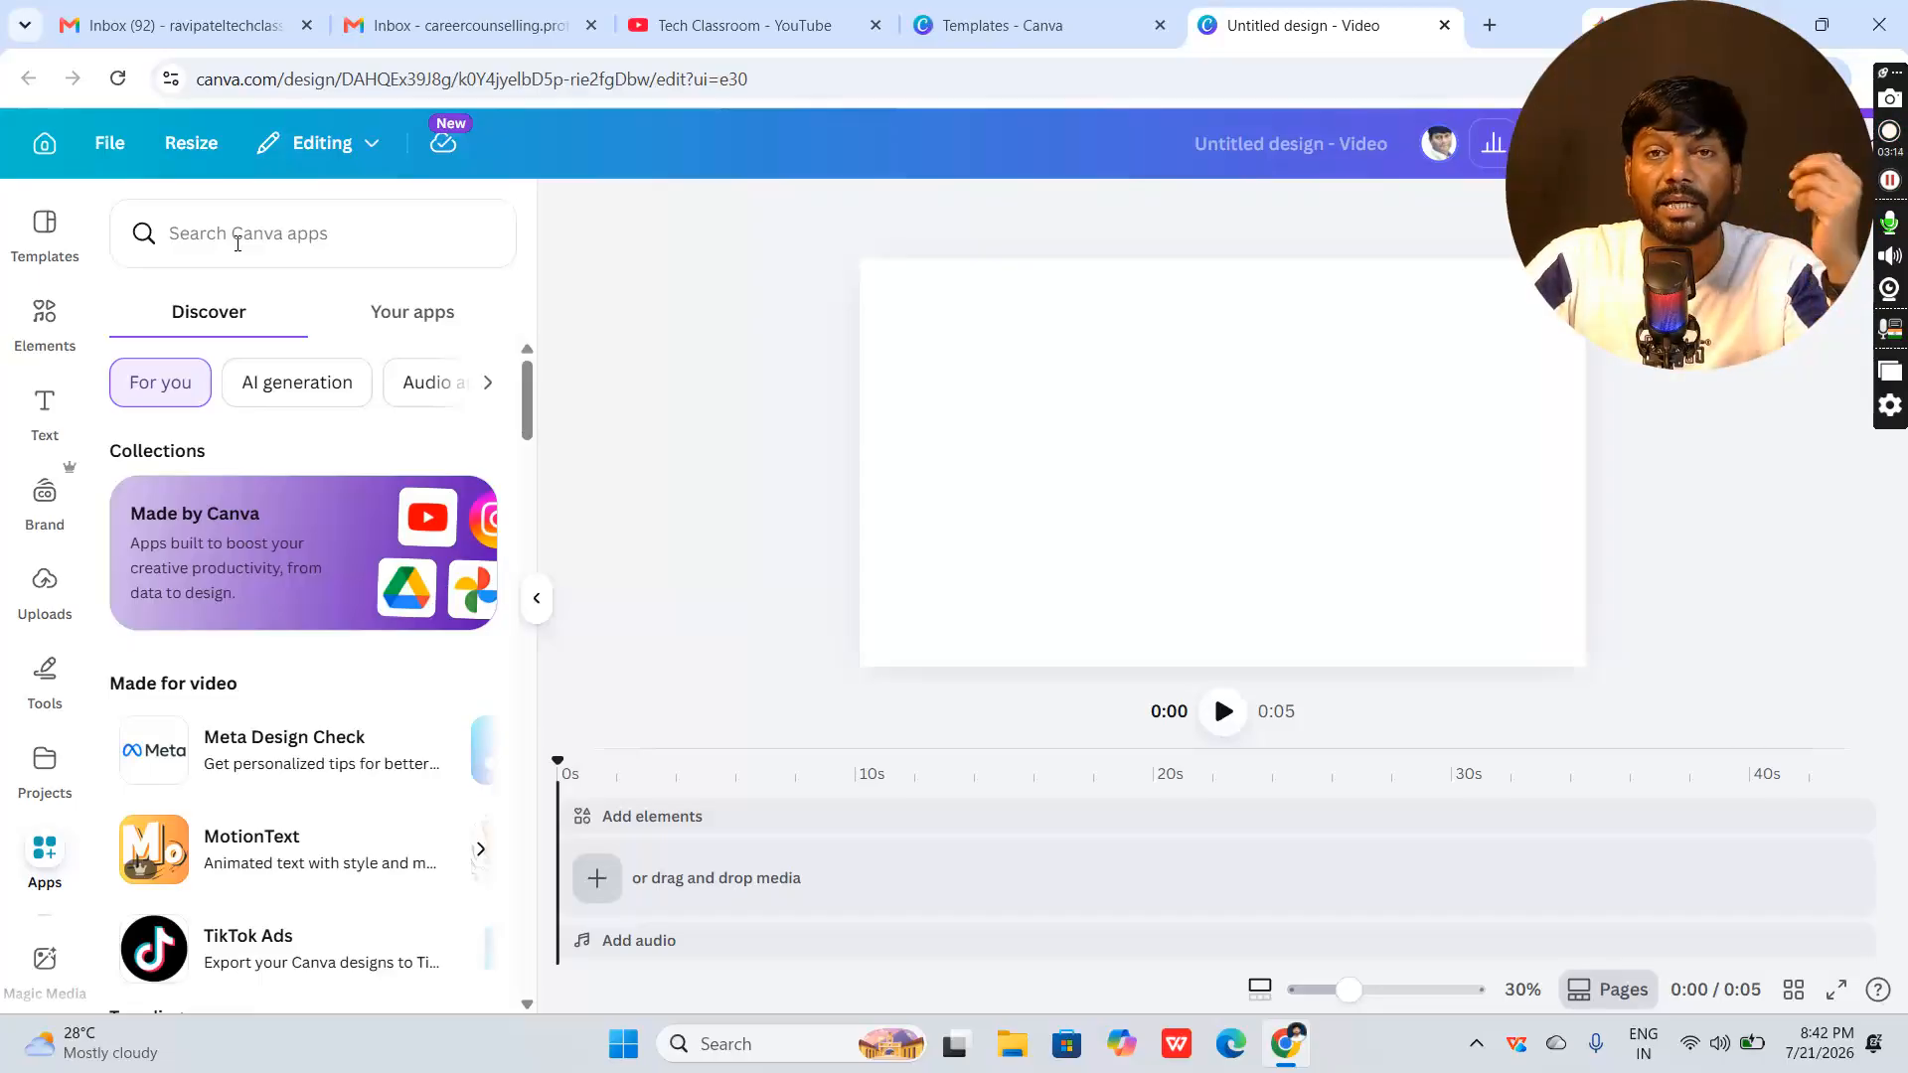
click(238, 243)
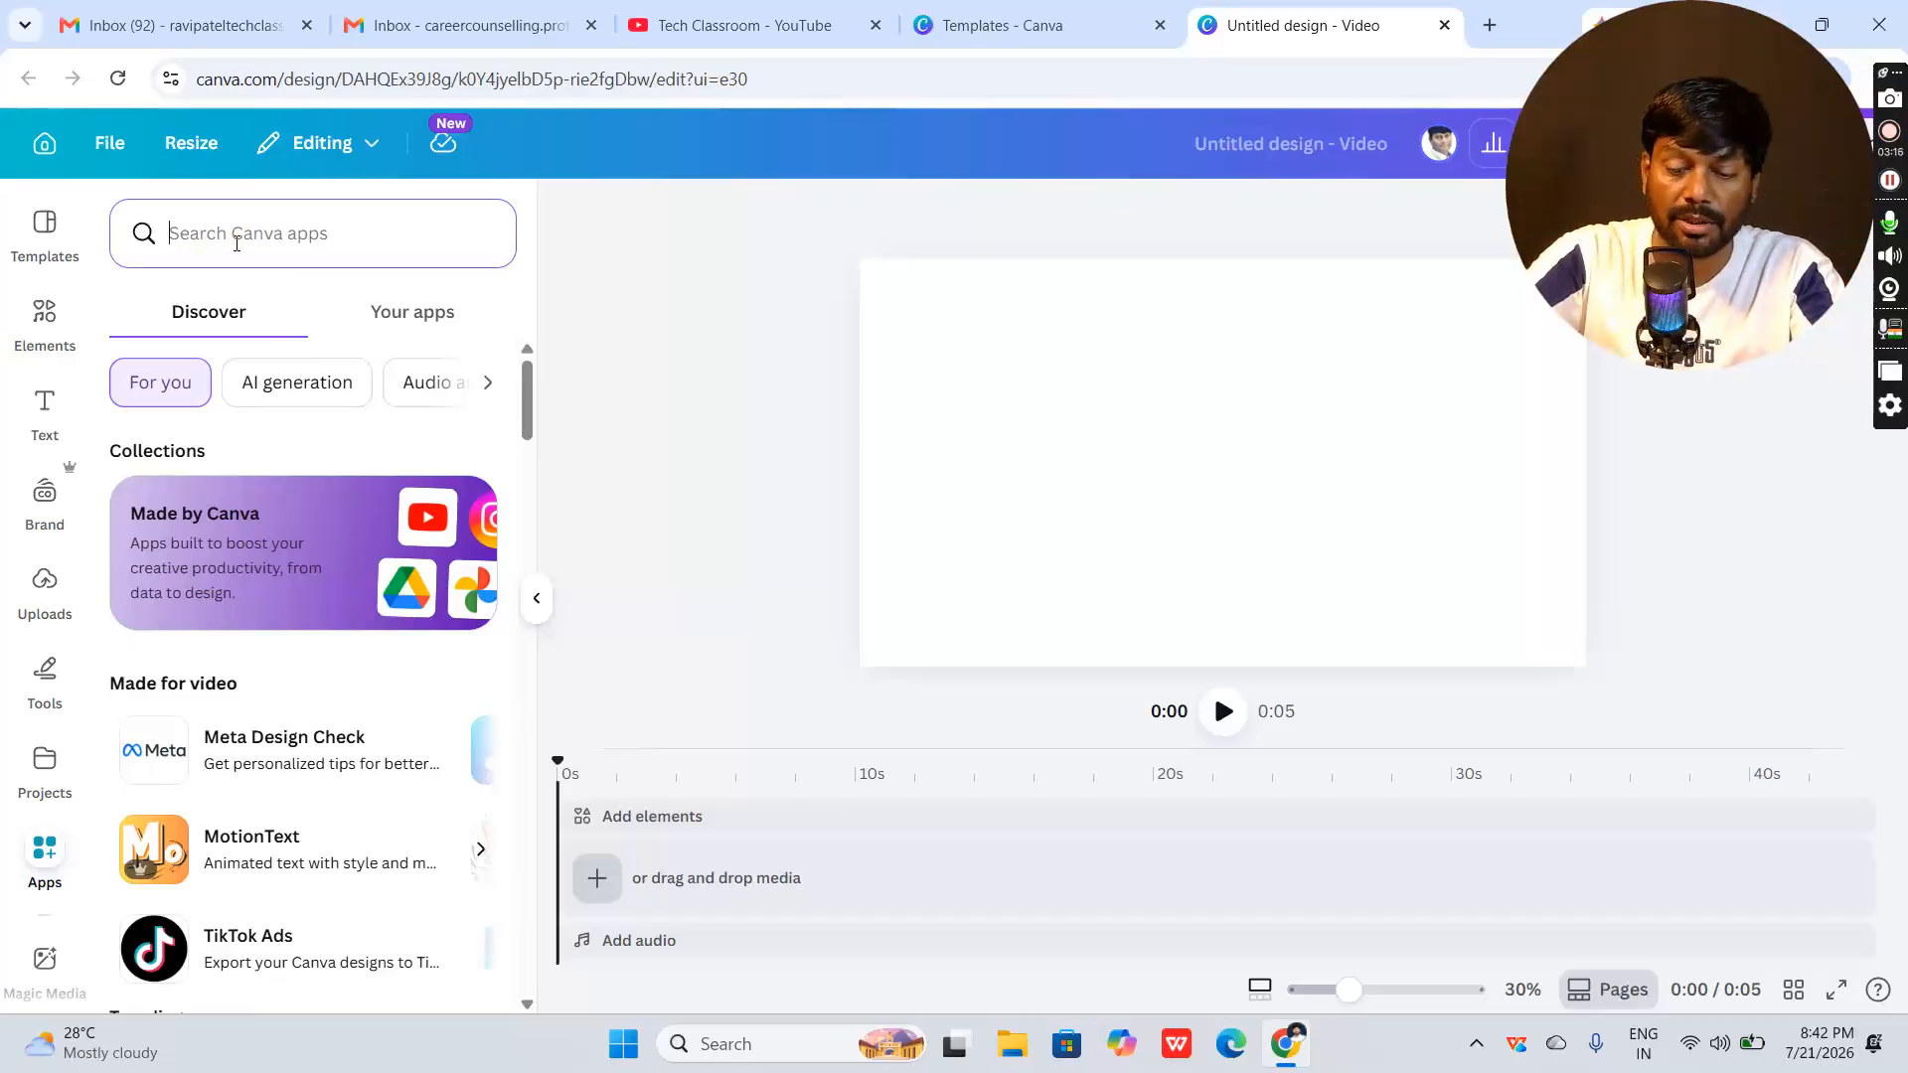
text(Map video)
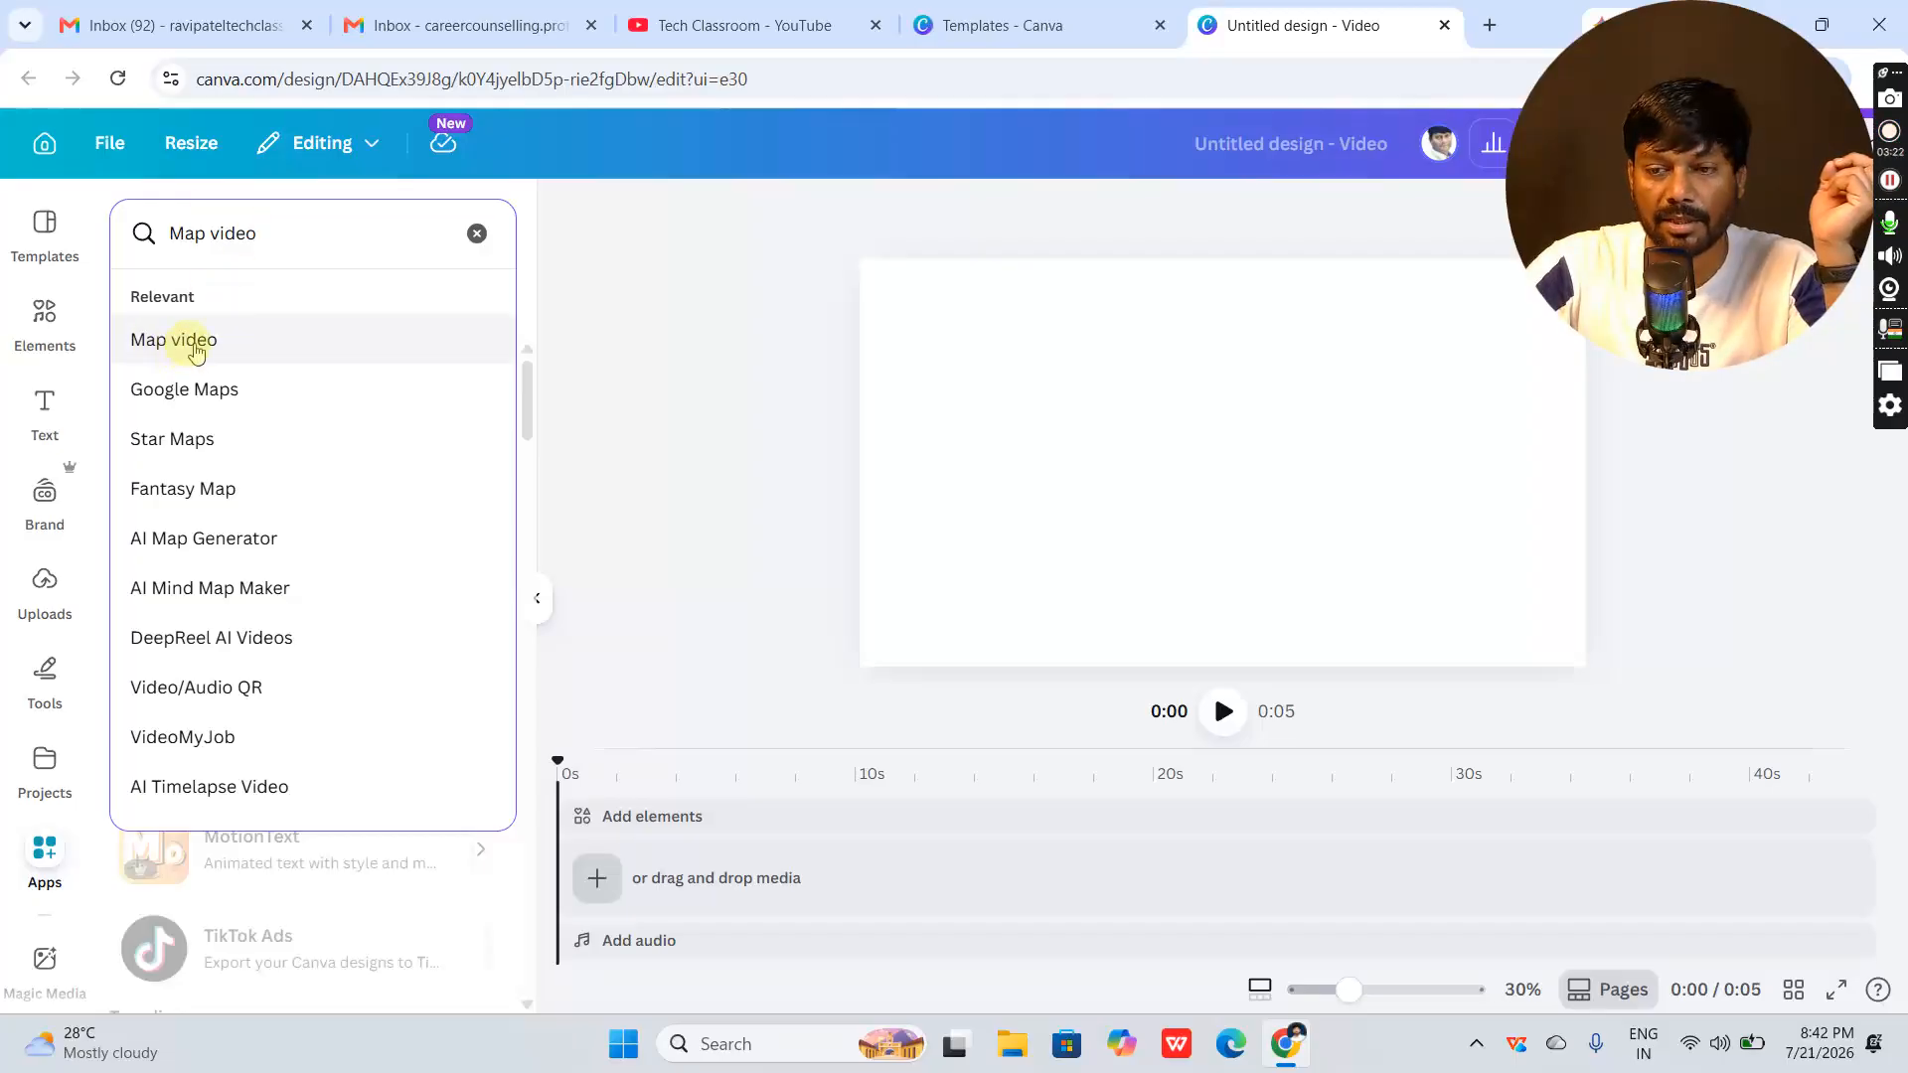
click(195, 348)
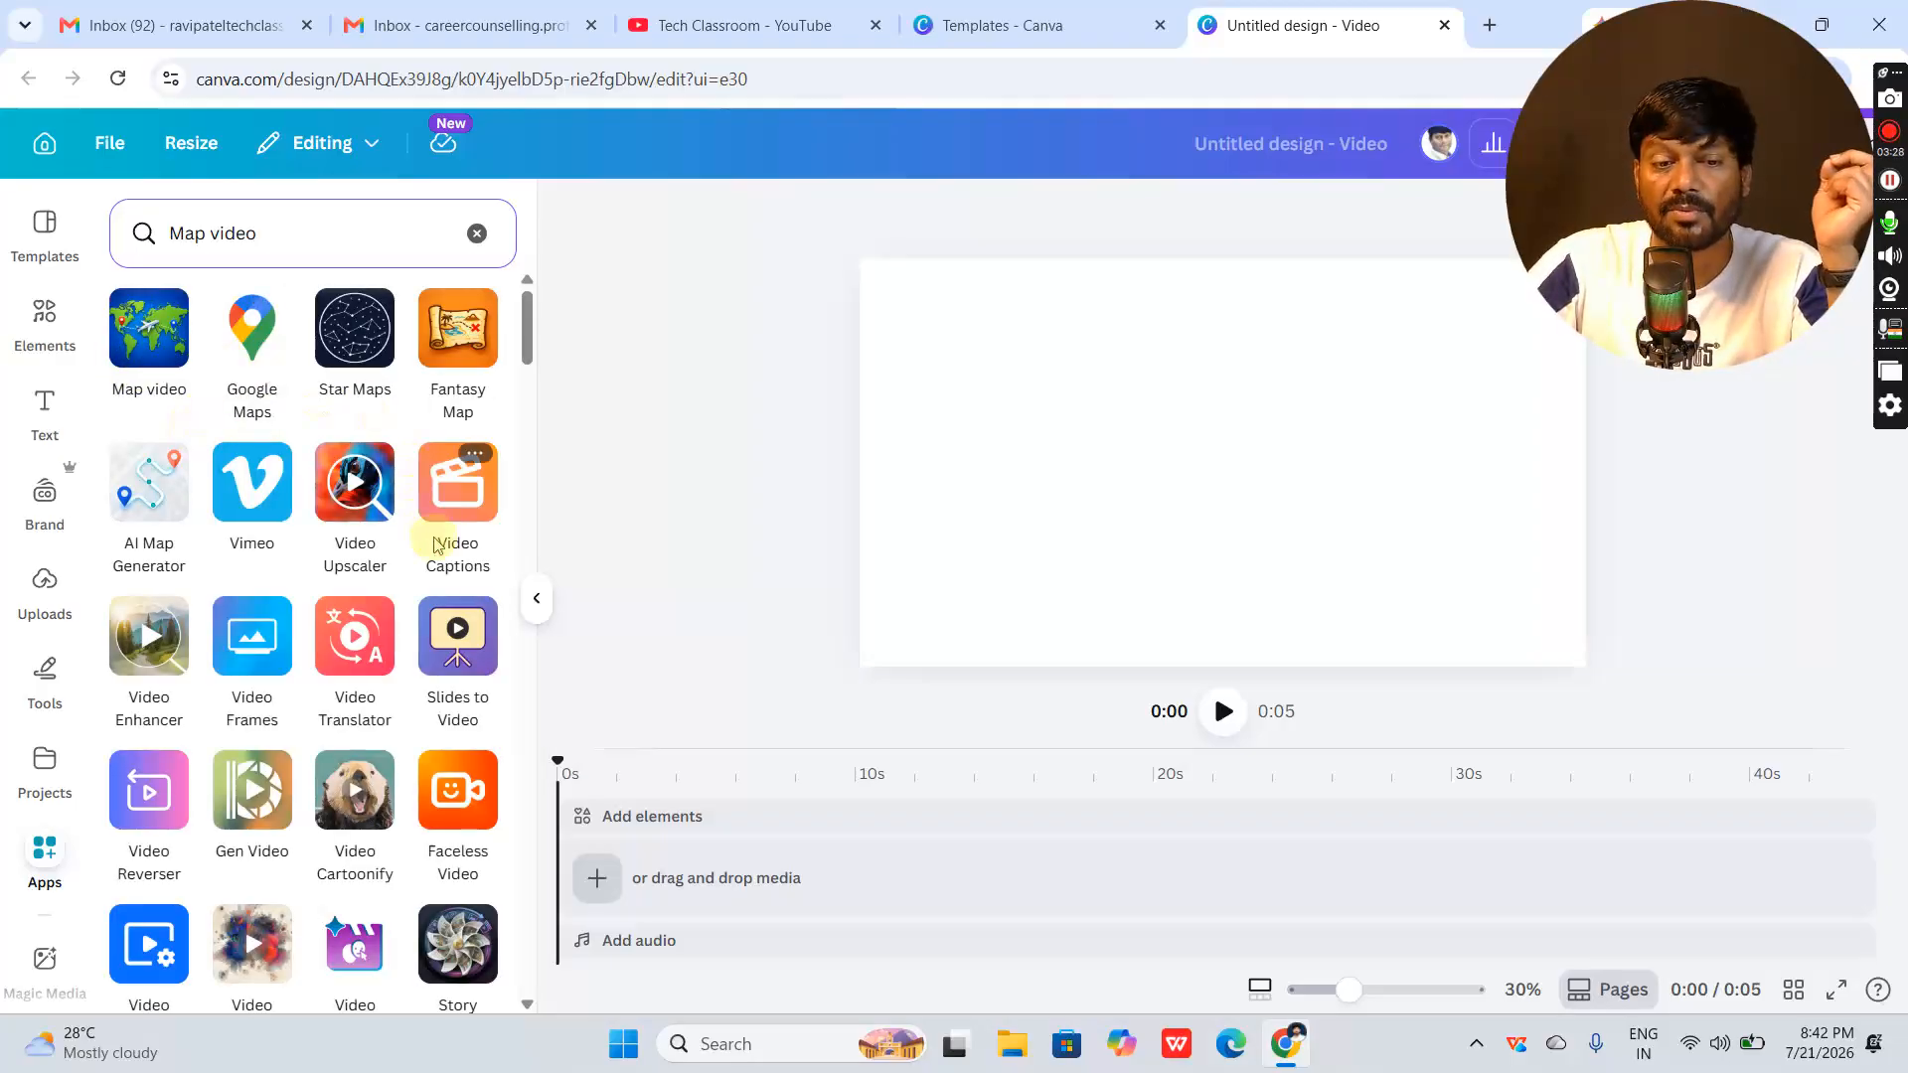
Look through the found apps and open the Map video app
scroll(434, 556, down, 3)
scroll(341, 672, down, 15)
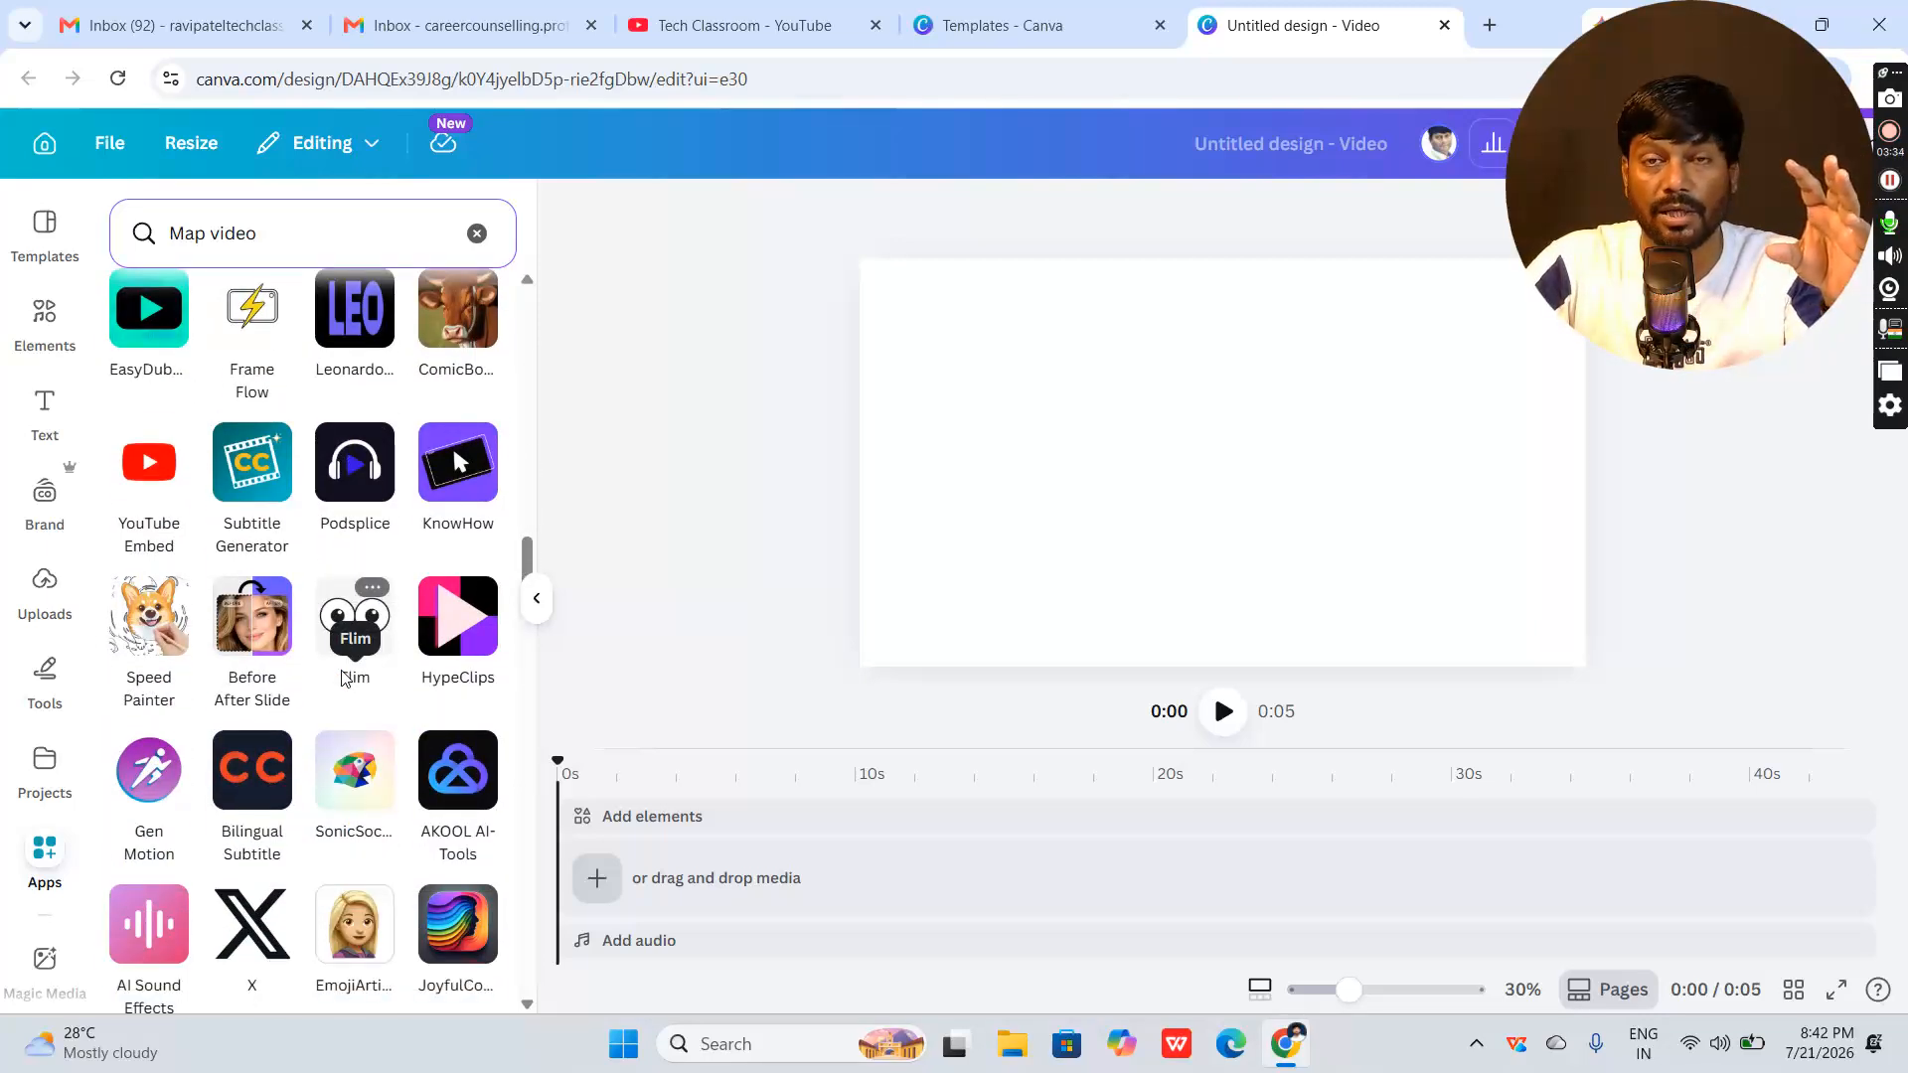
scroll(341, 676, down, 4)
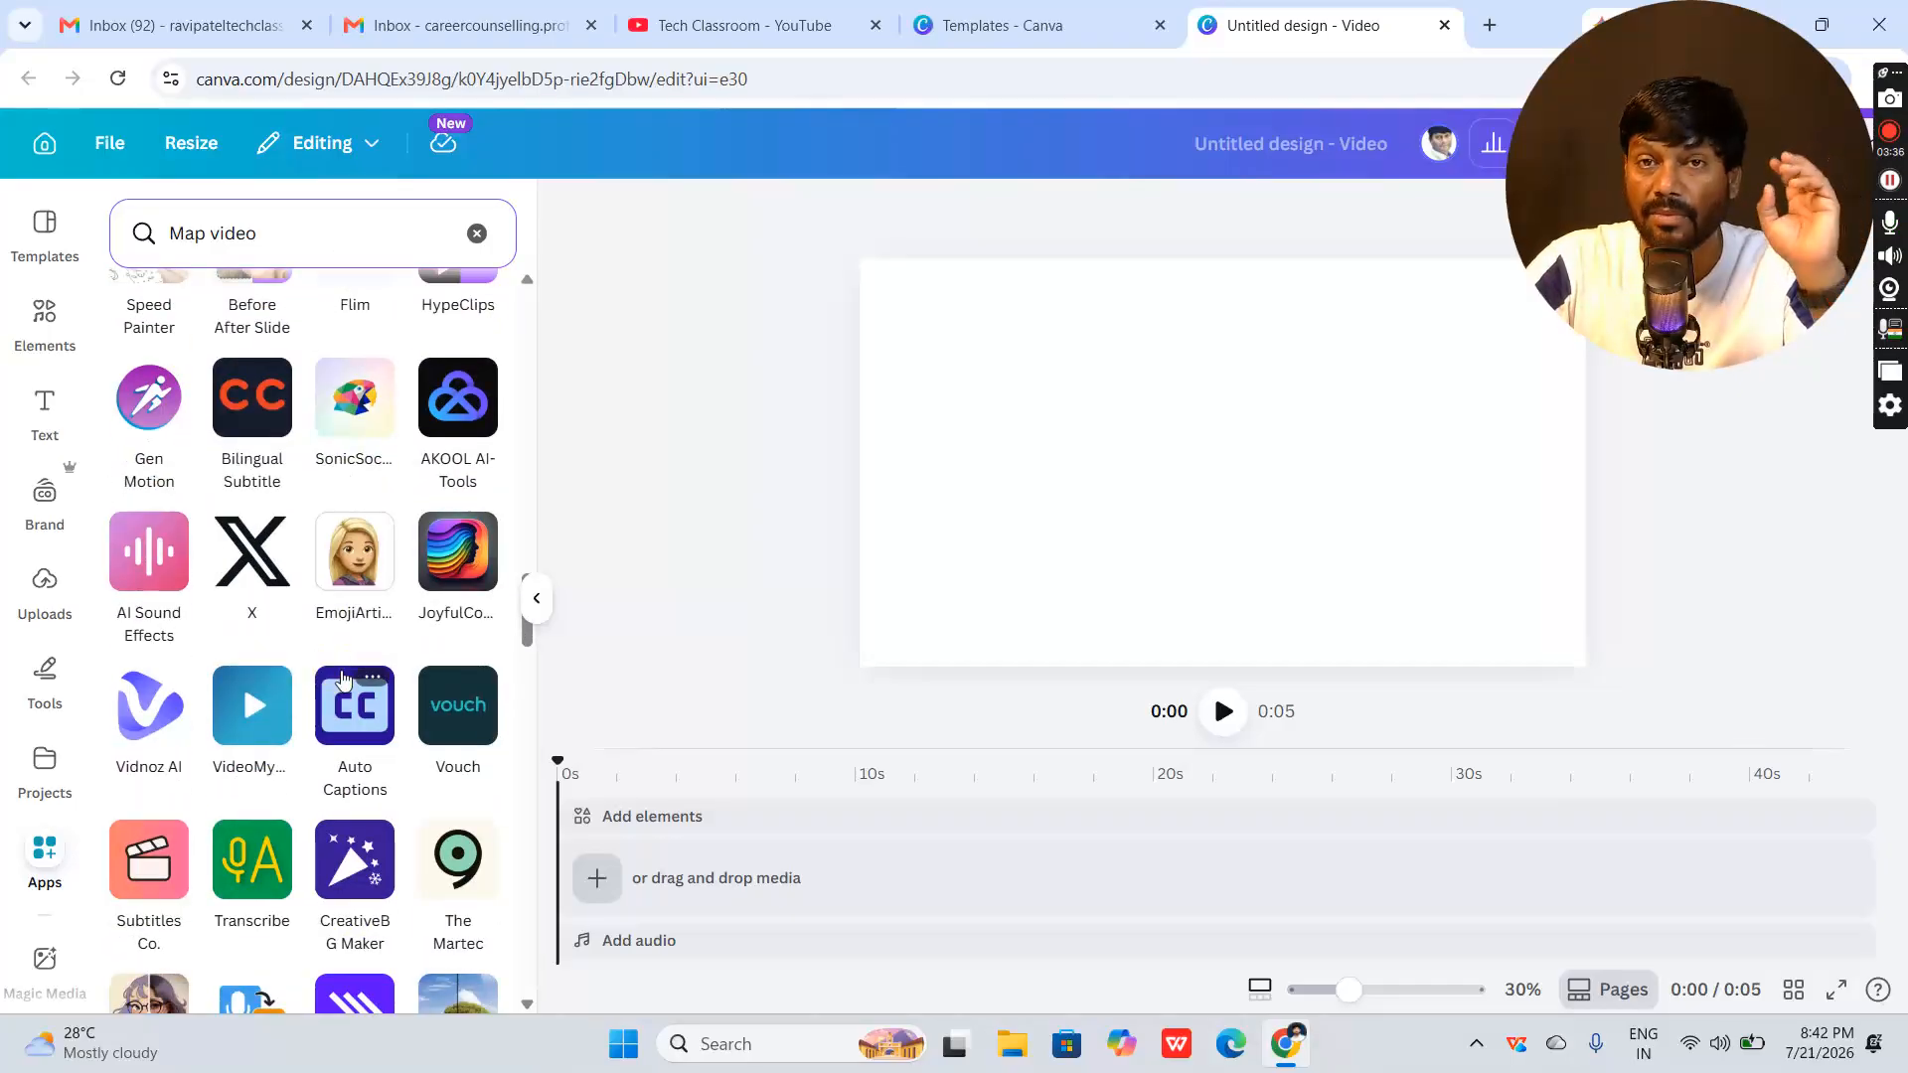
scroll(341, 679, up, 15)
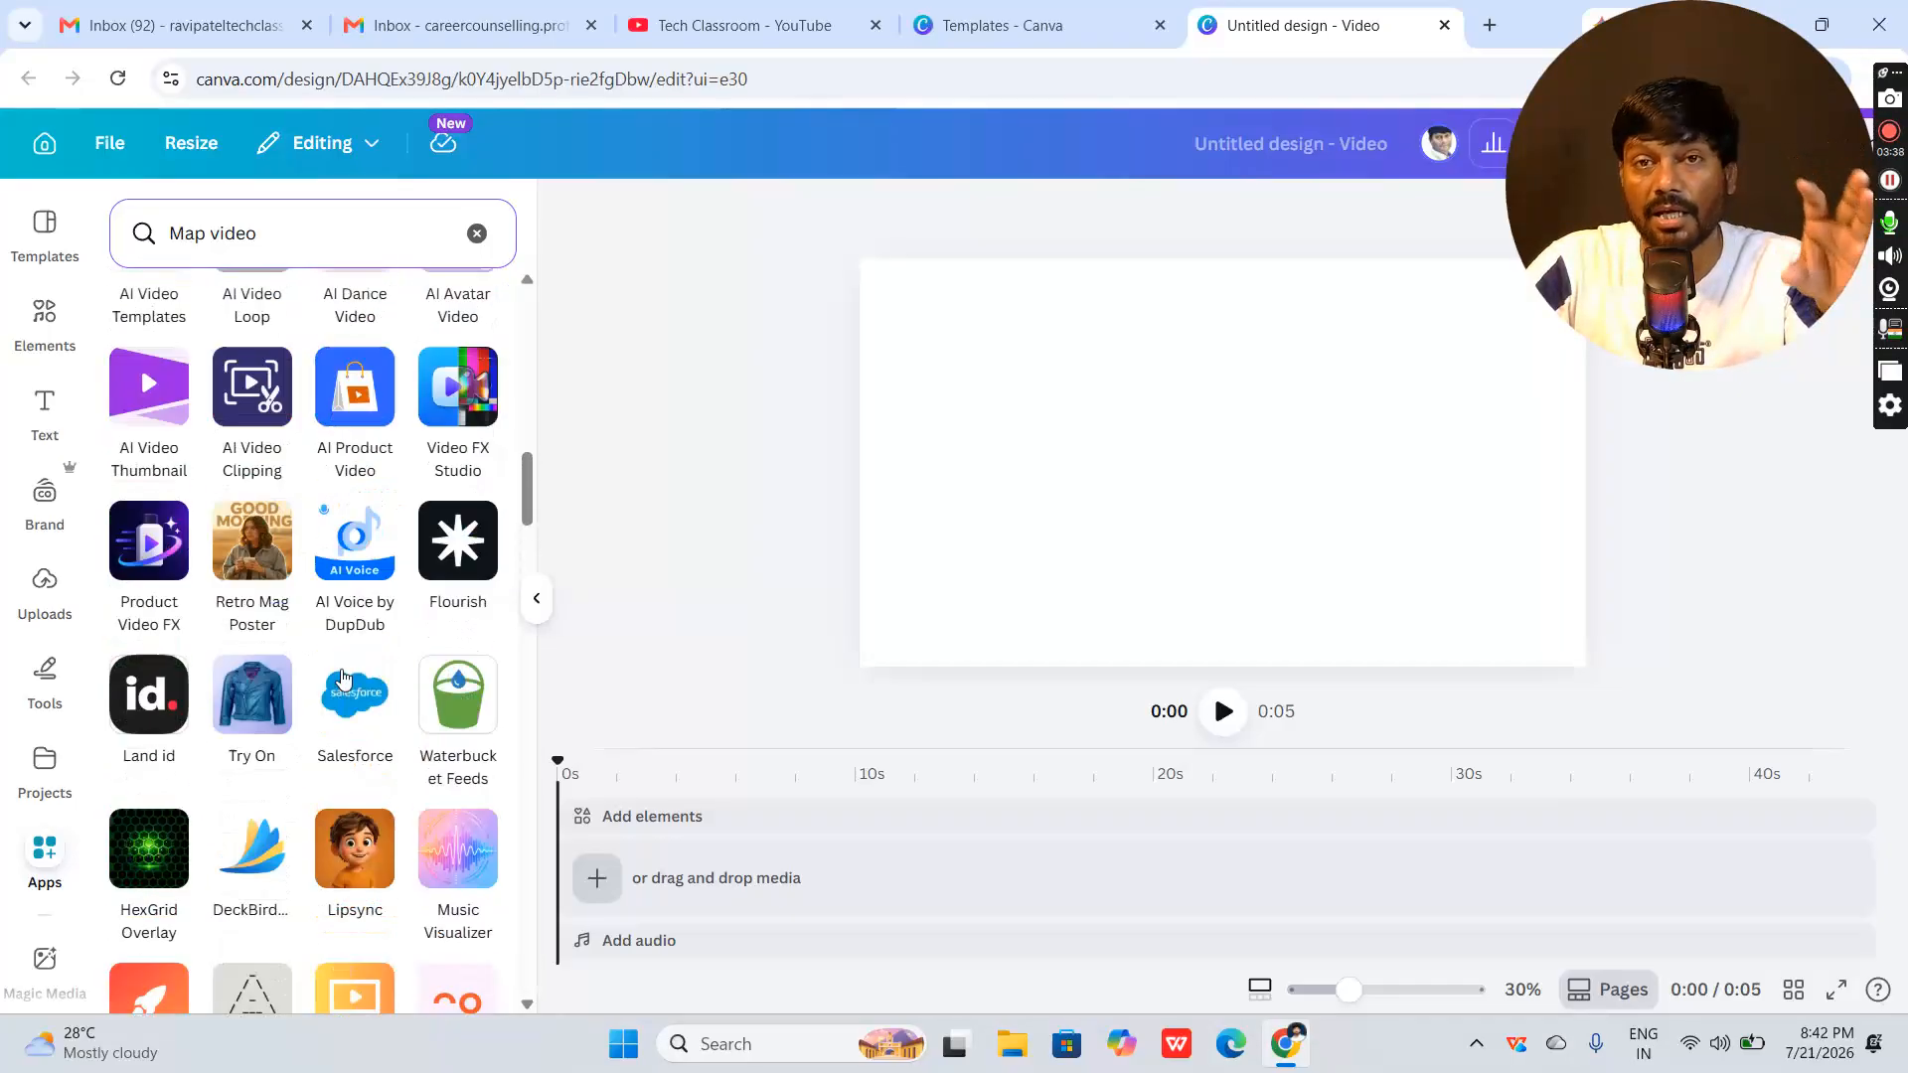
scroll(341, 679, up, 10)
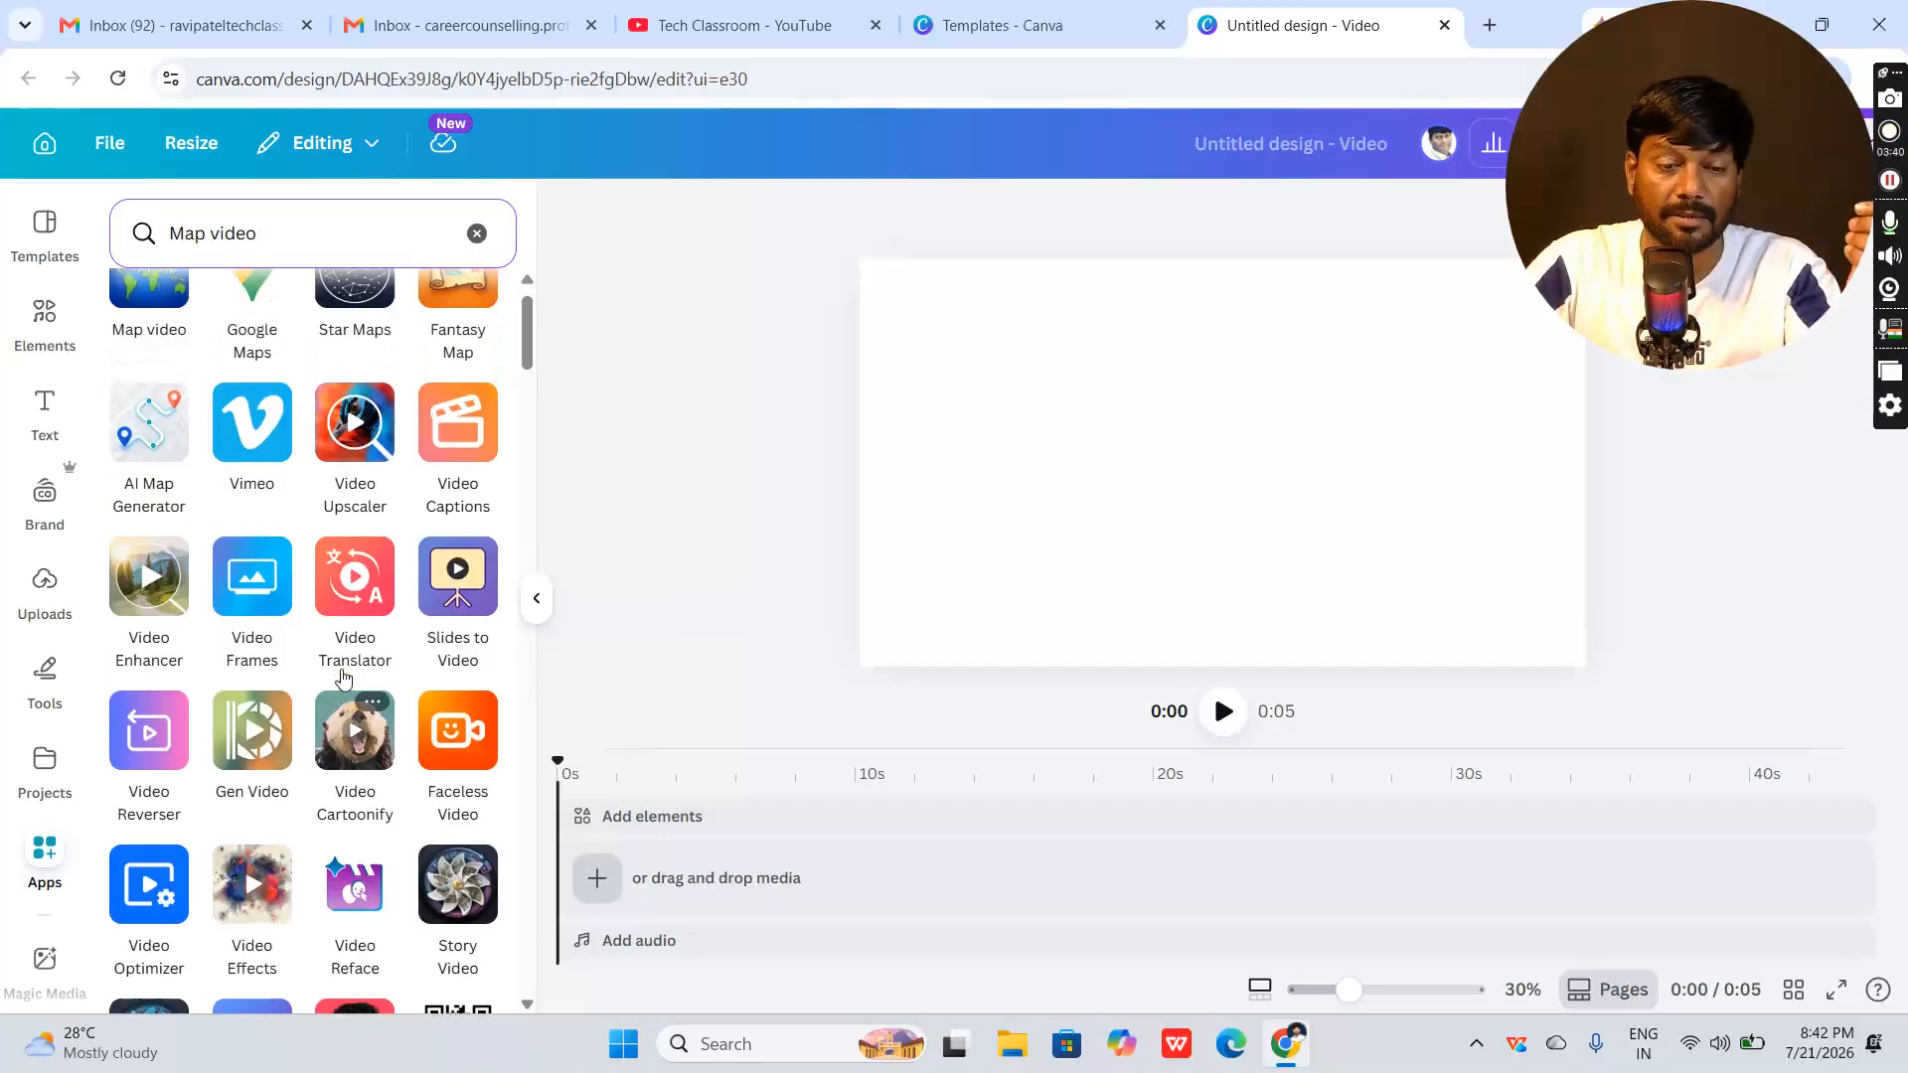
click(156, 343)
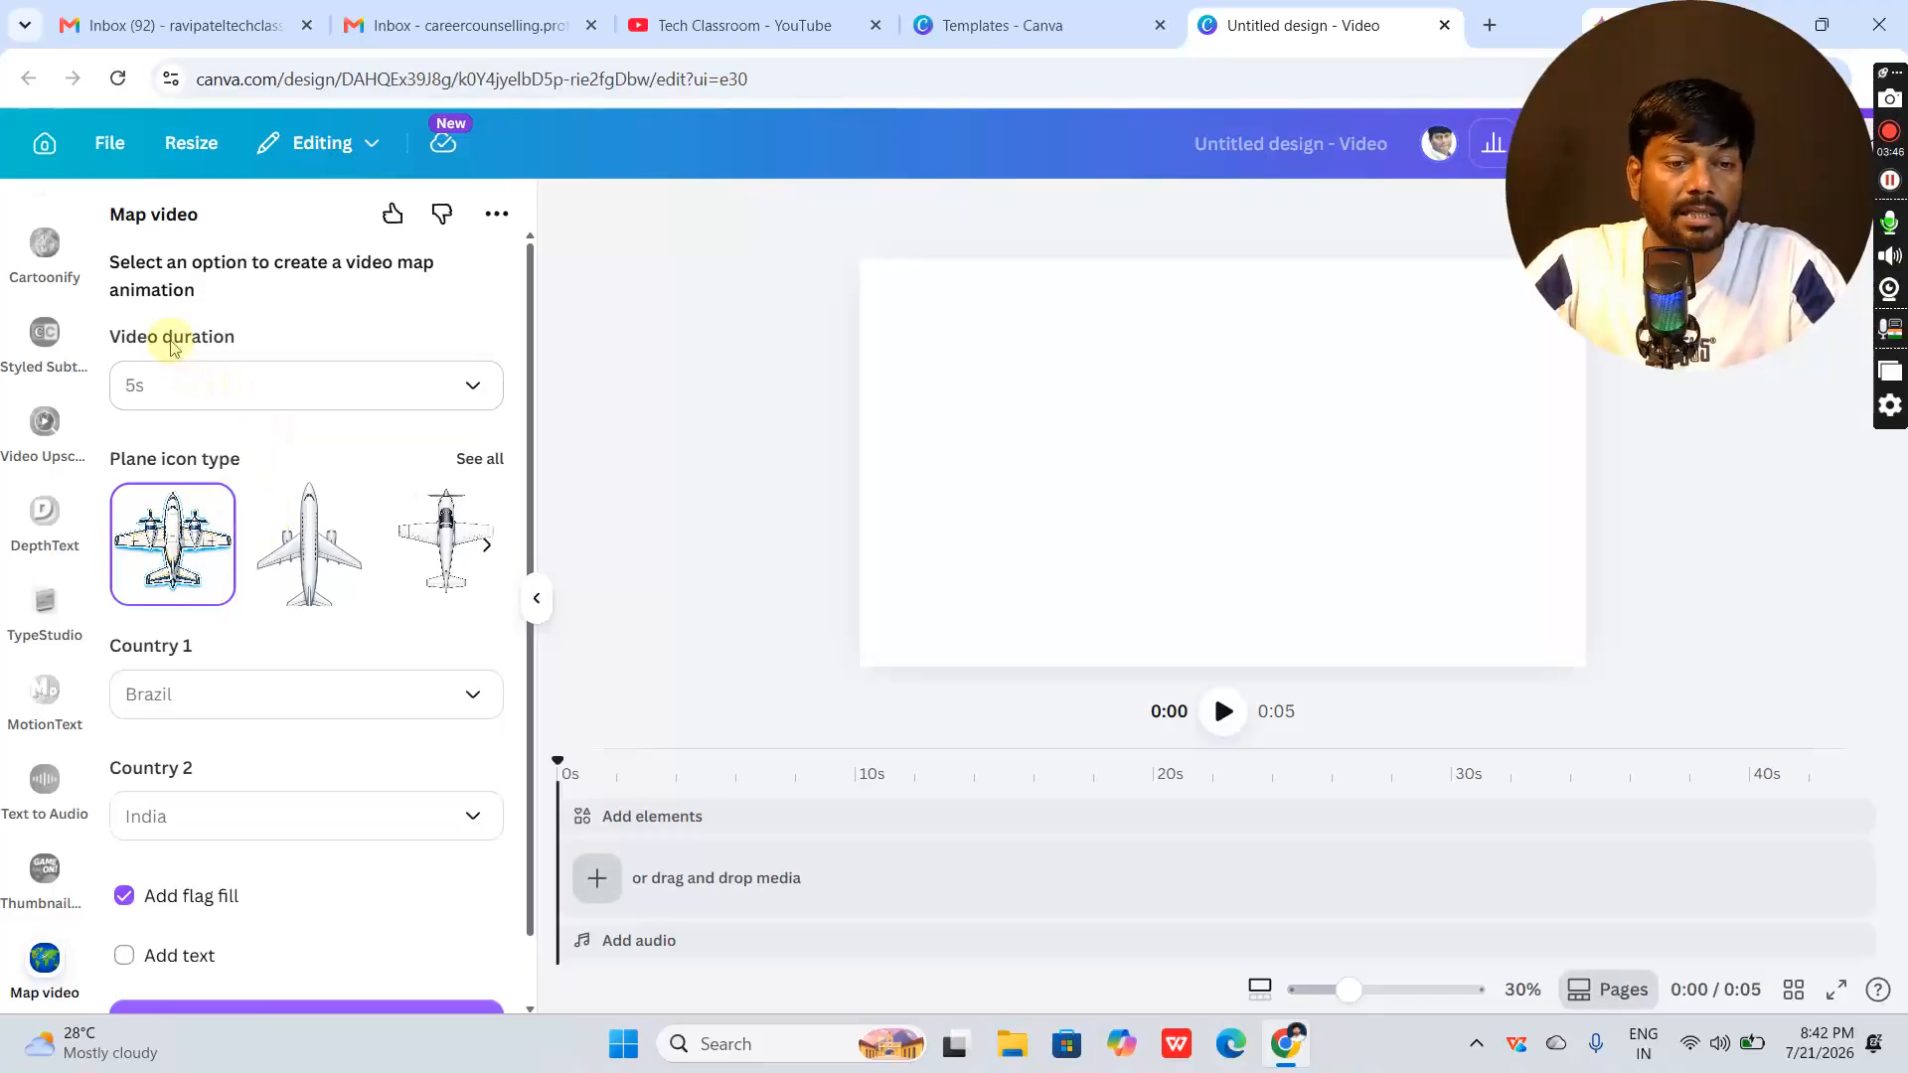
Set the map video's duration to 10s and choose the second plane icon, the jet airliner
click(320, 400)
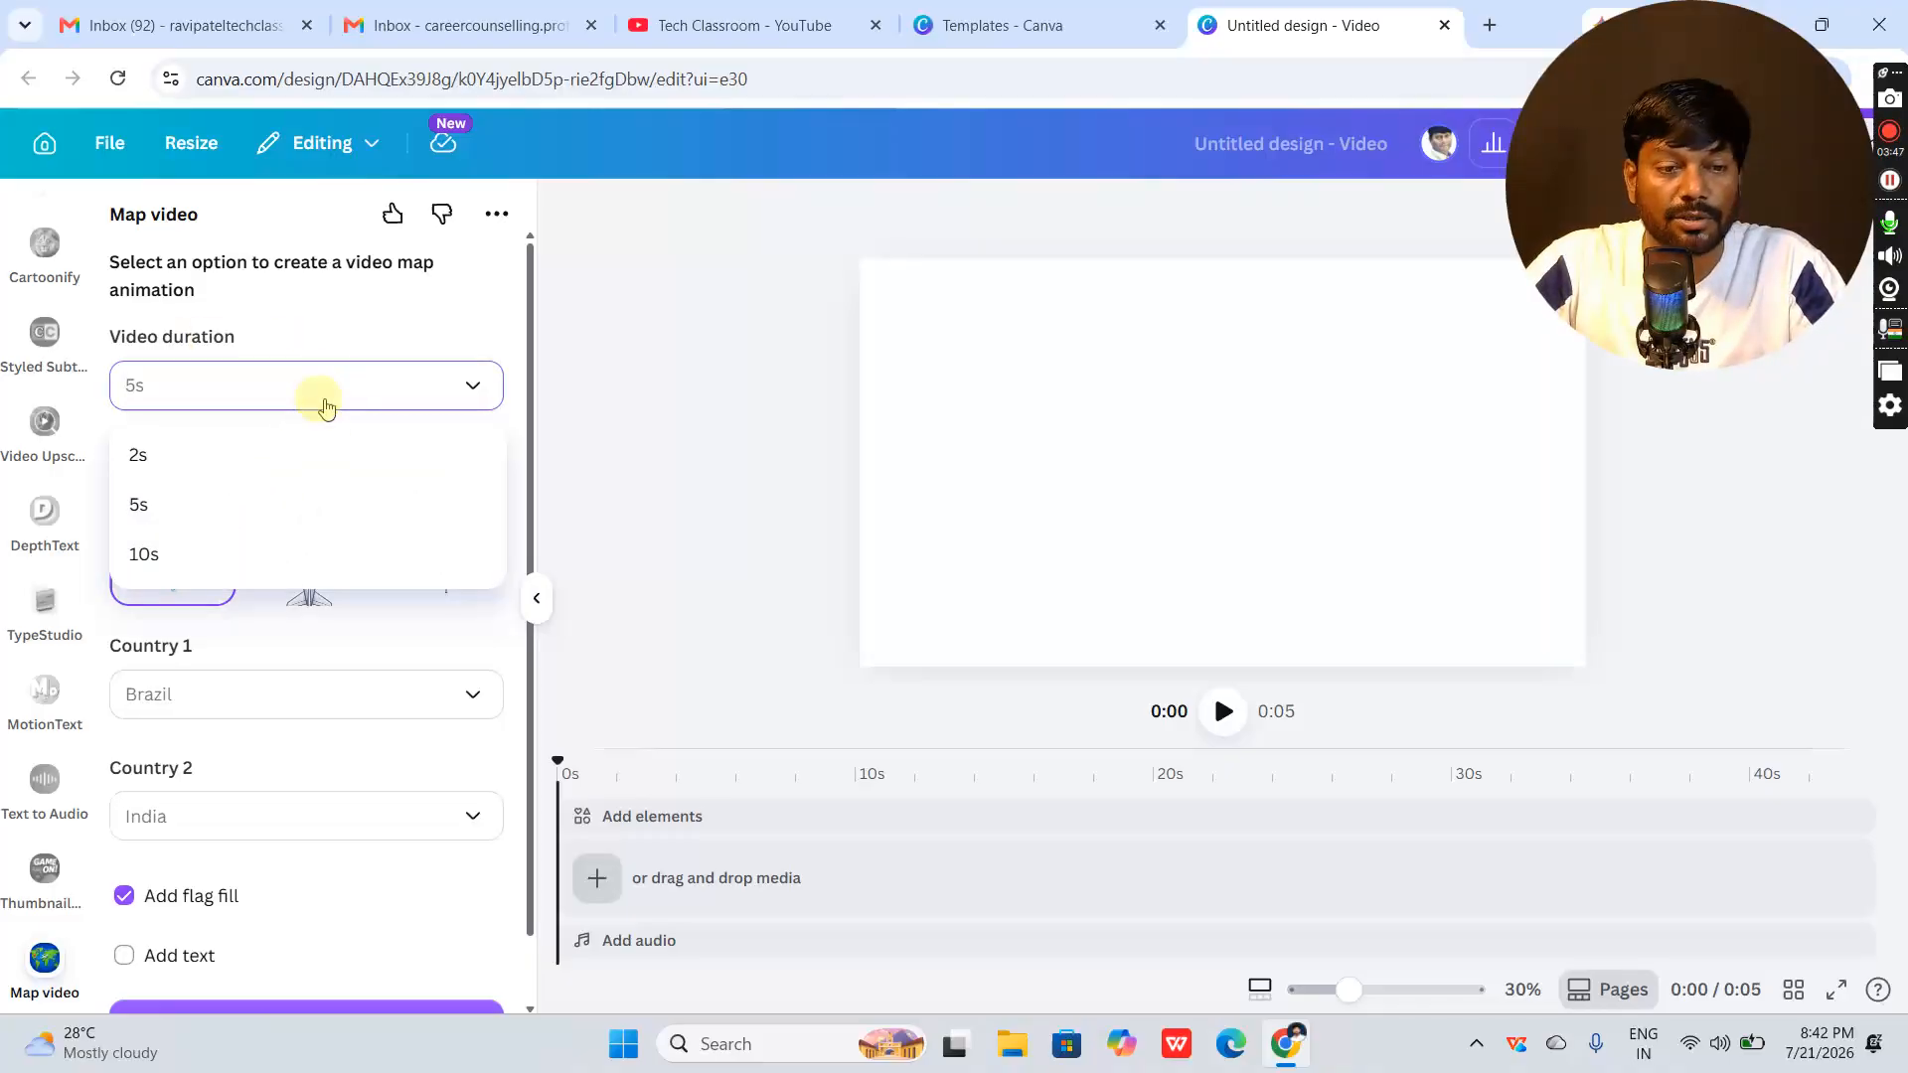
click(162, 560)
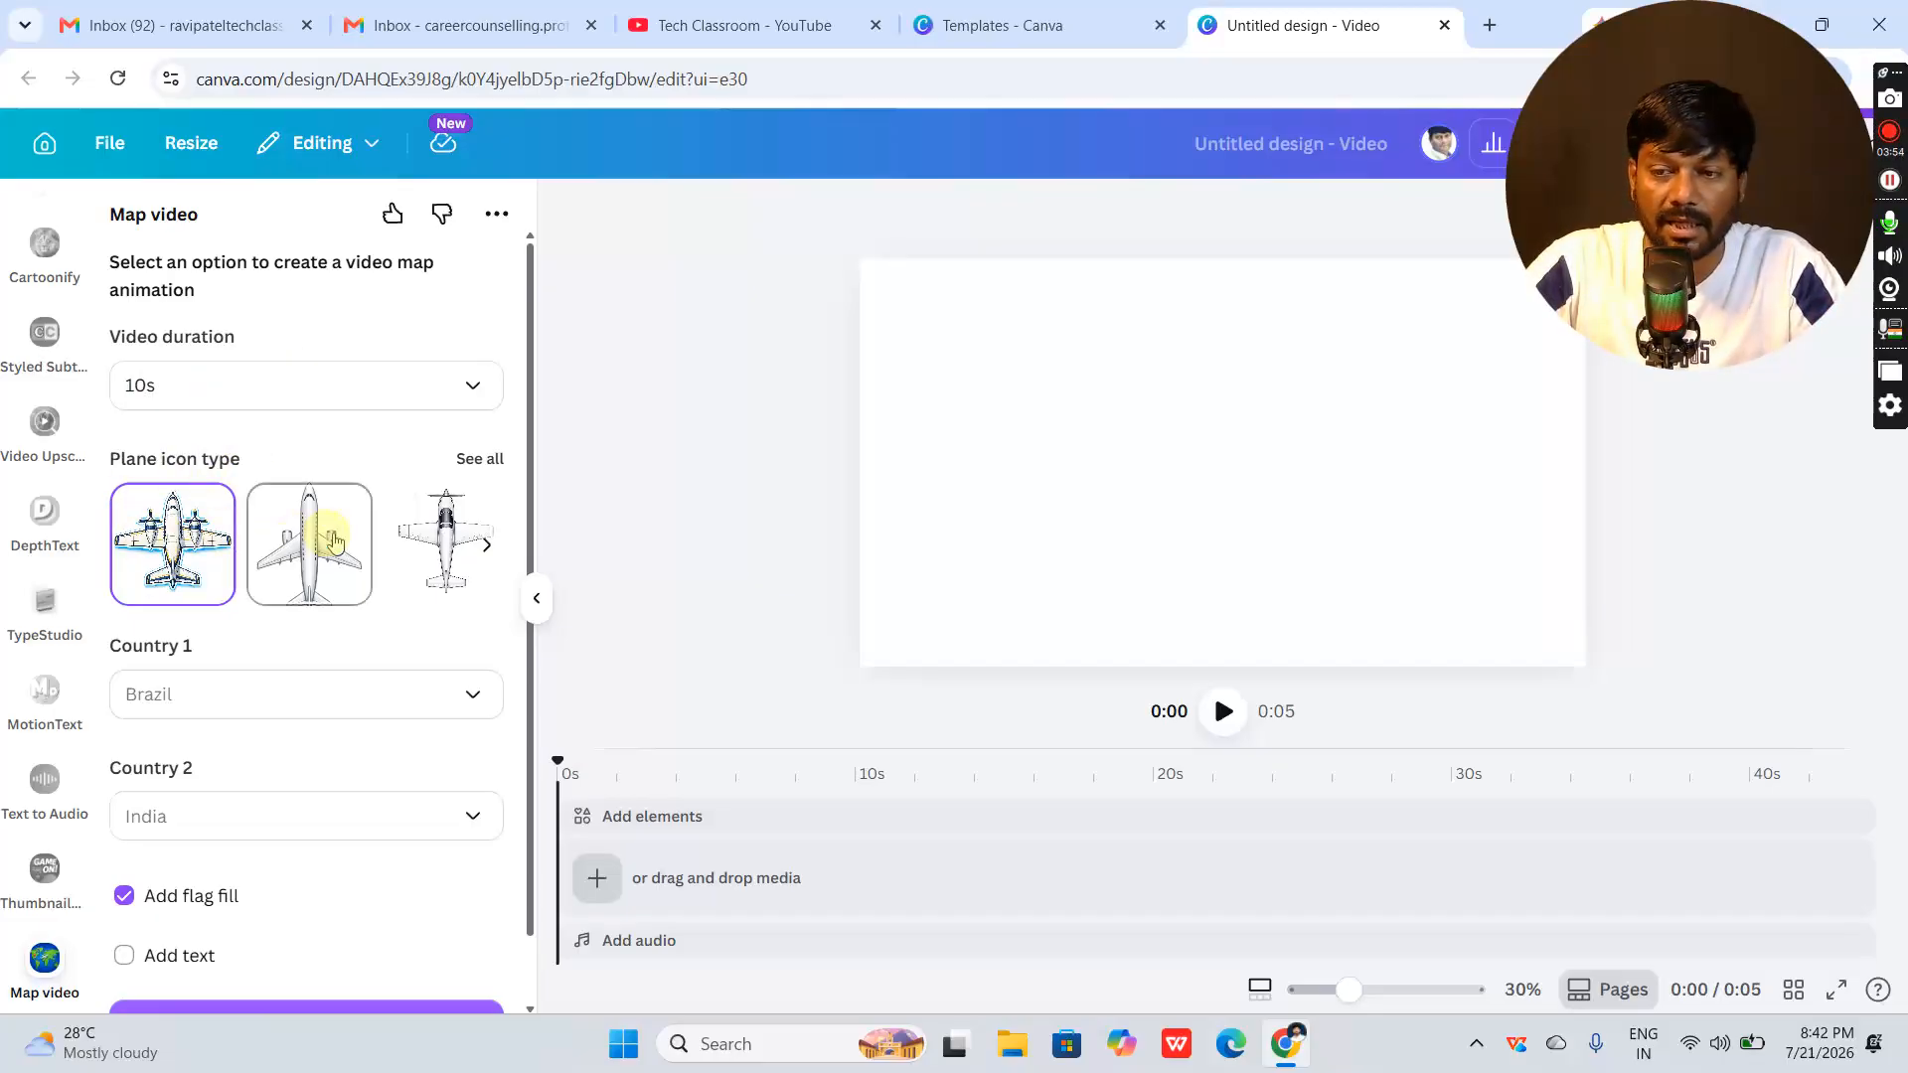
click(305, 558)
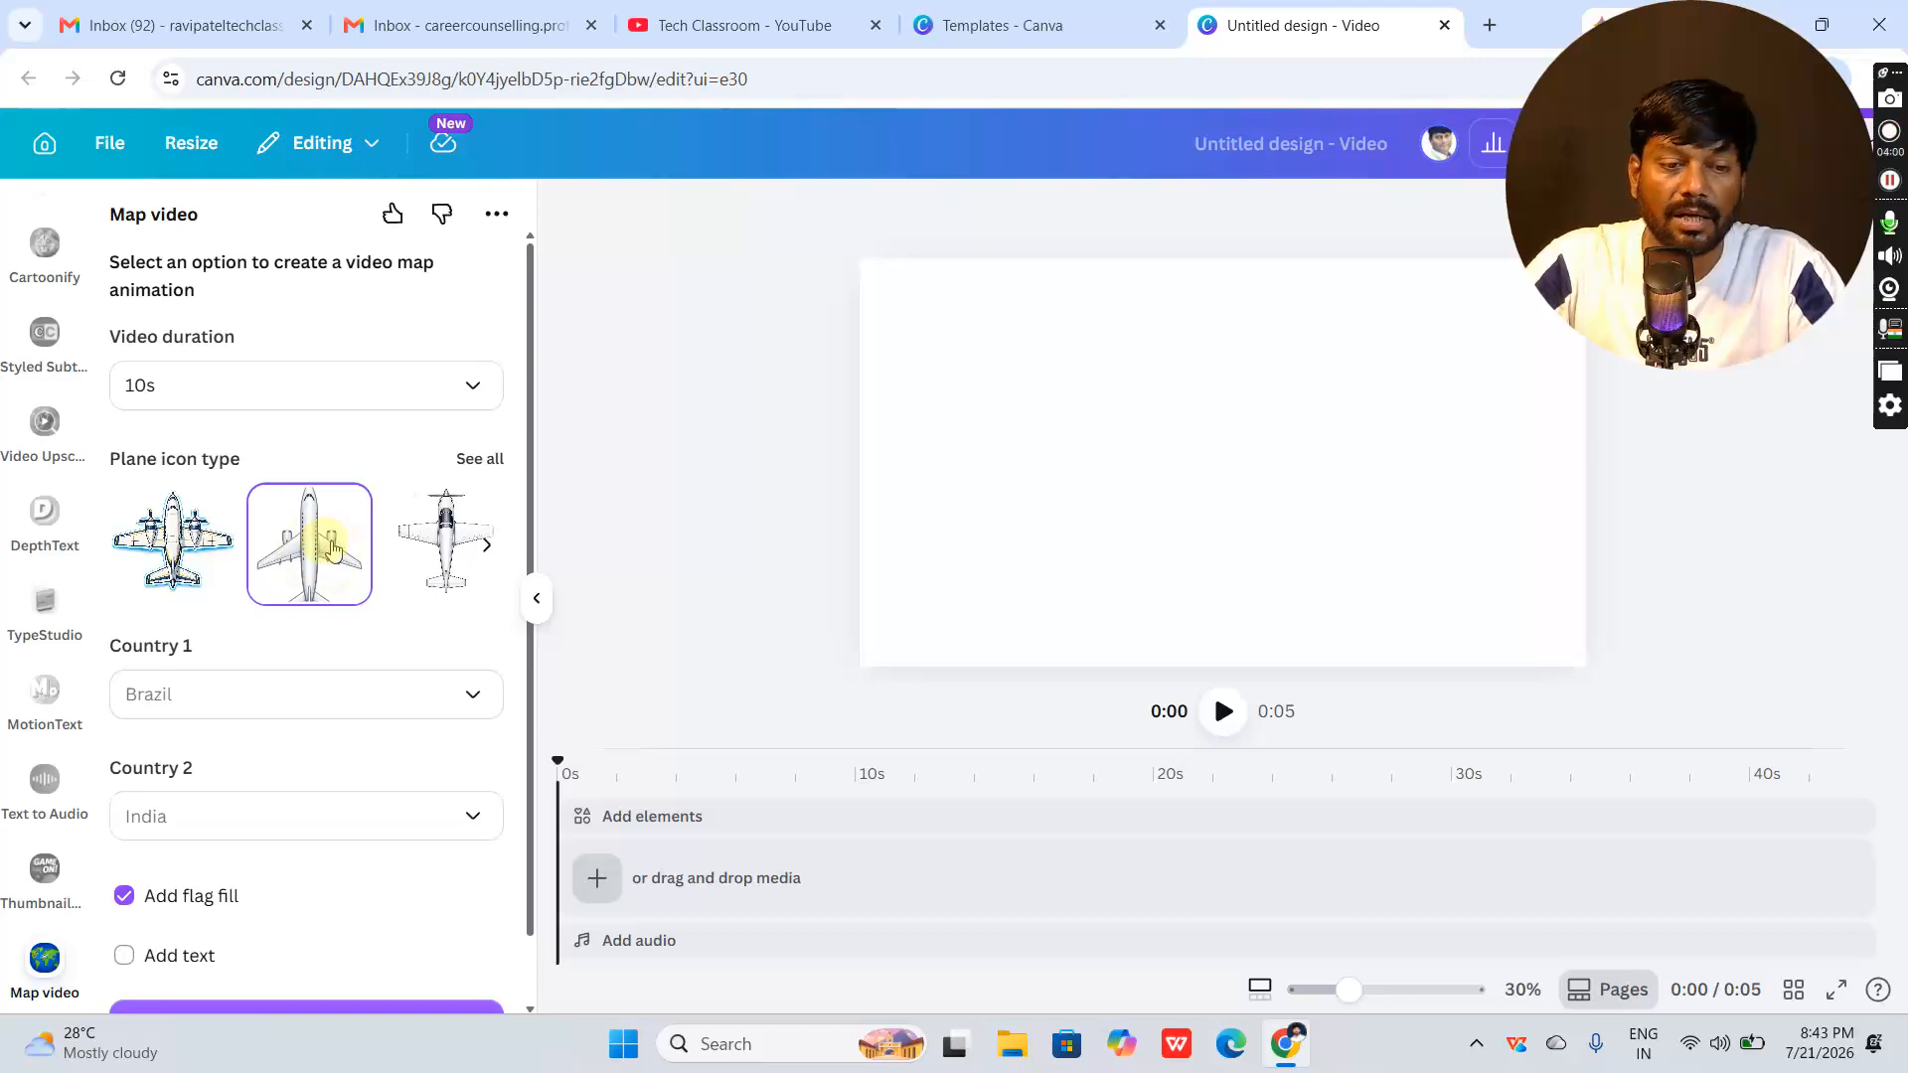
Set Country 1 of the map video to United States of America
scroll(331, 547, down, 1)
click(319, 626)
scroll(264, 723, down, 5)
scroll(263, 722, down, 20)
scroll(288, 790, down, 20)
scroll(303, 798, down, 7)
scroll(303, 798, up, 4)
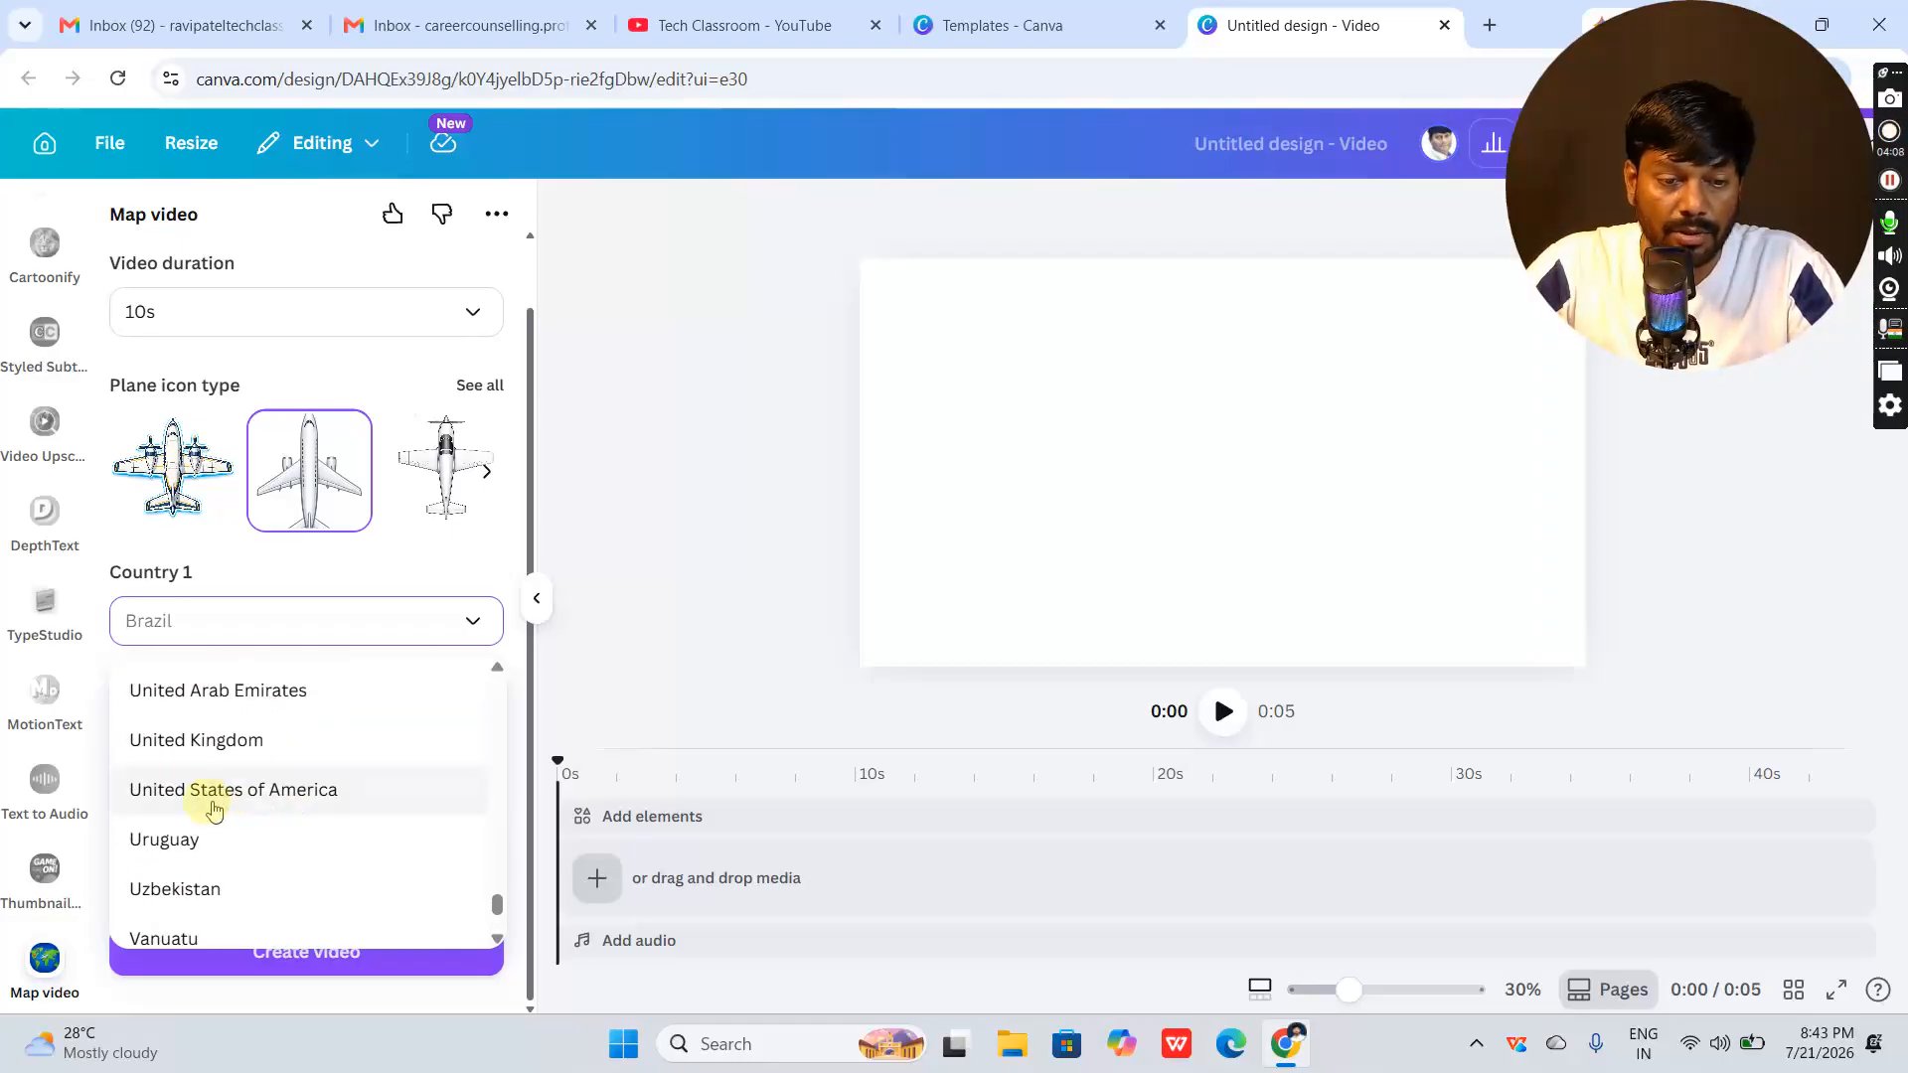
click(304, 807)
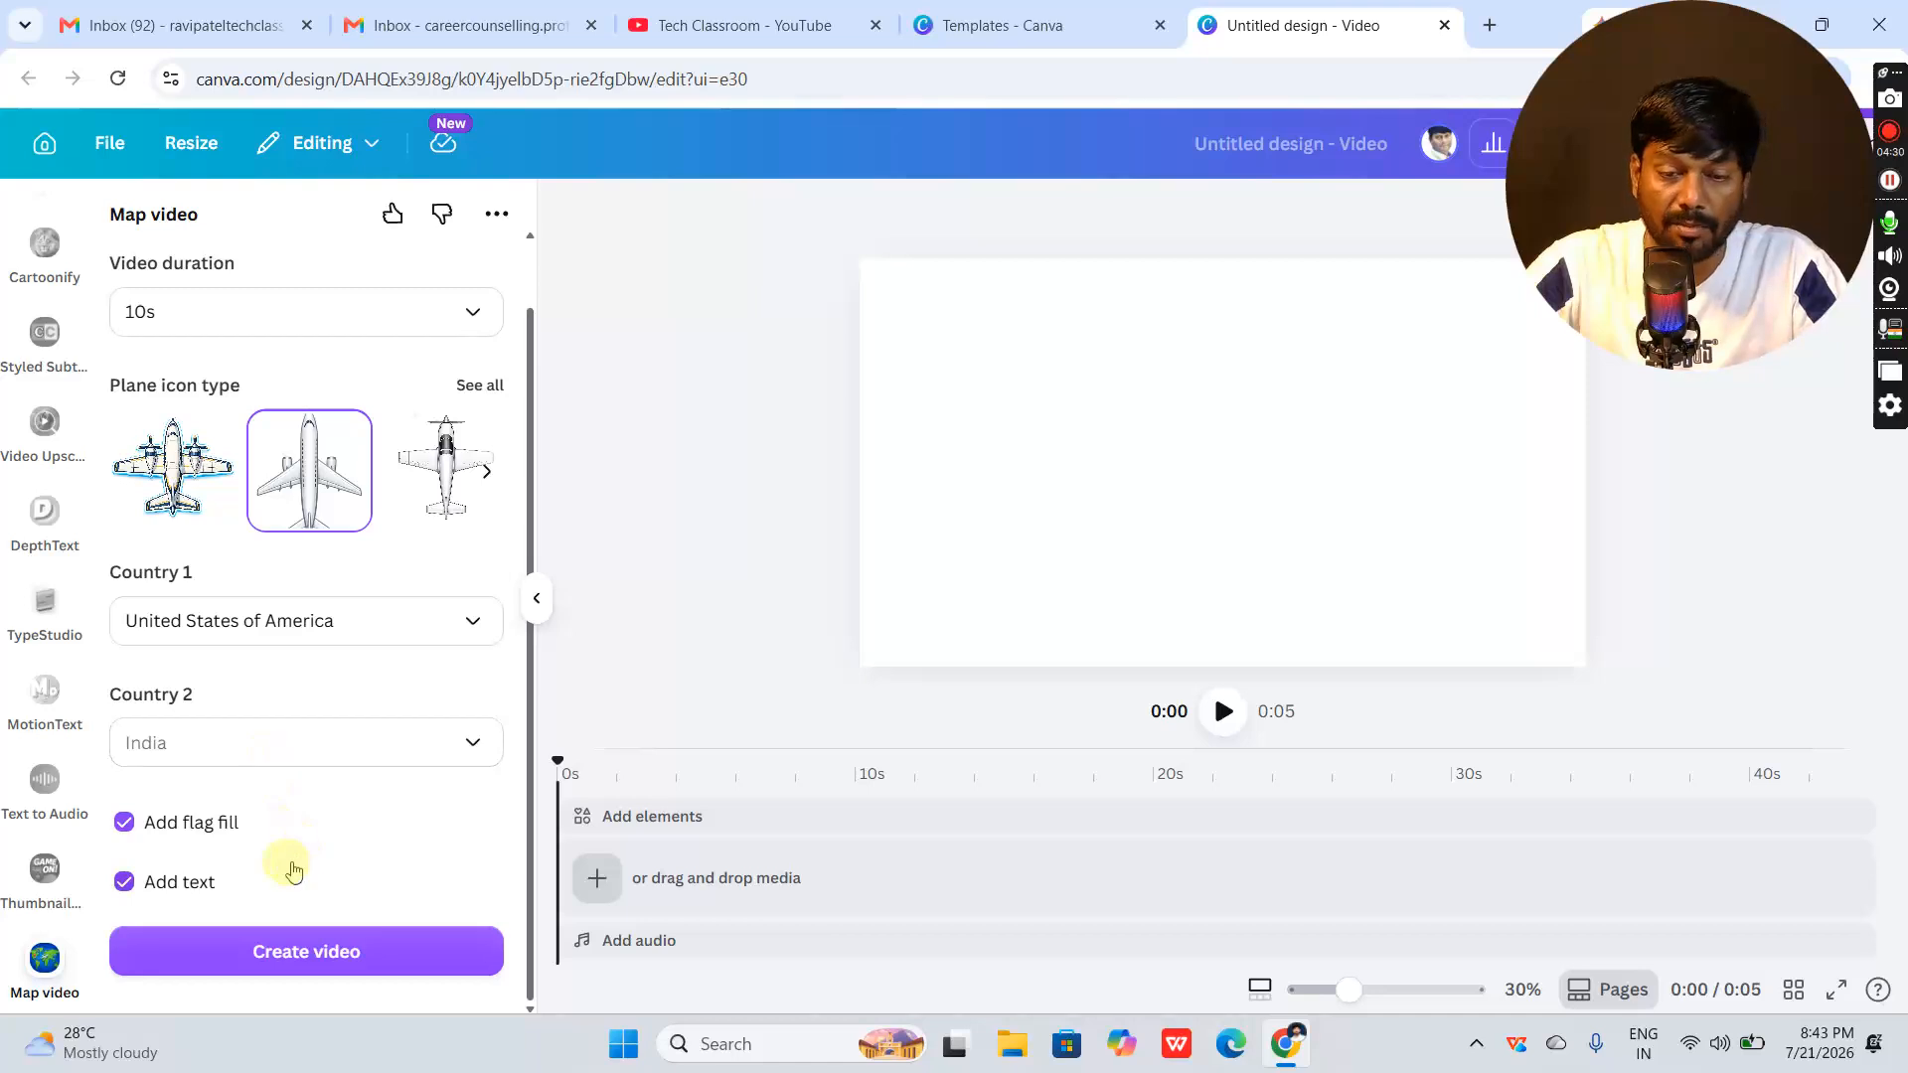
Create the map video with flag fill and text enabled, and add it to the design
click(336, 957)
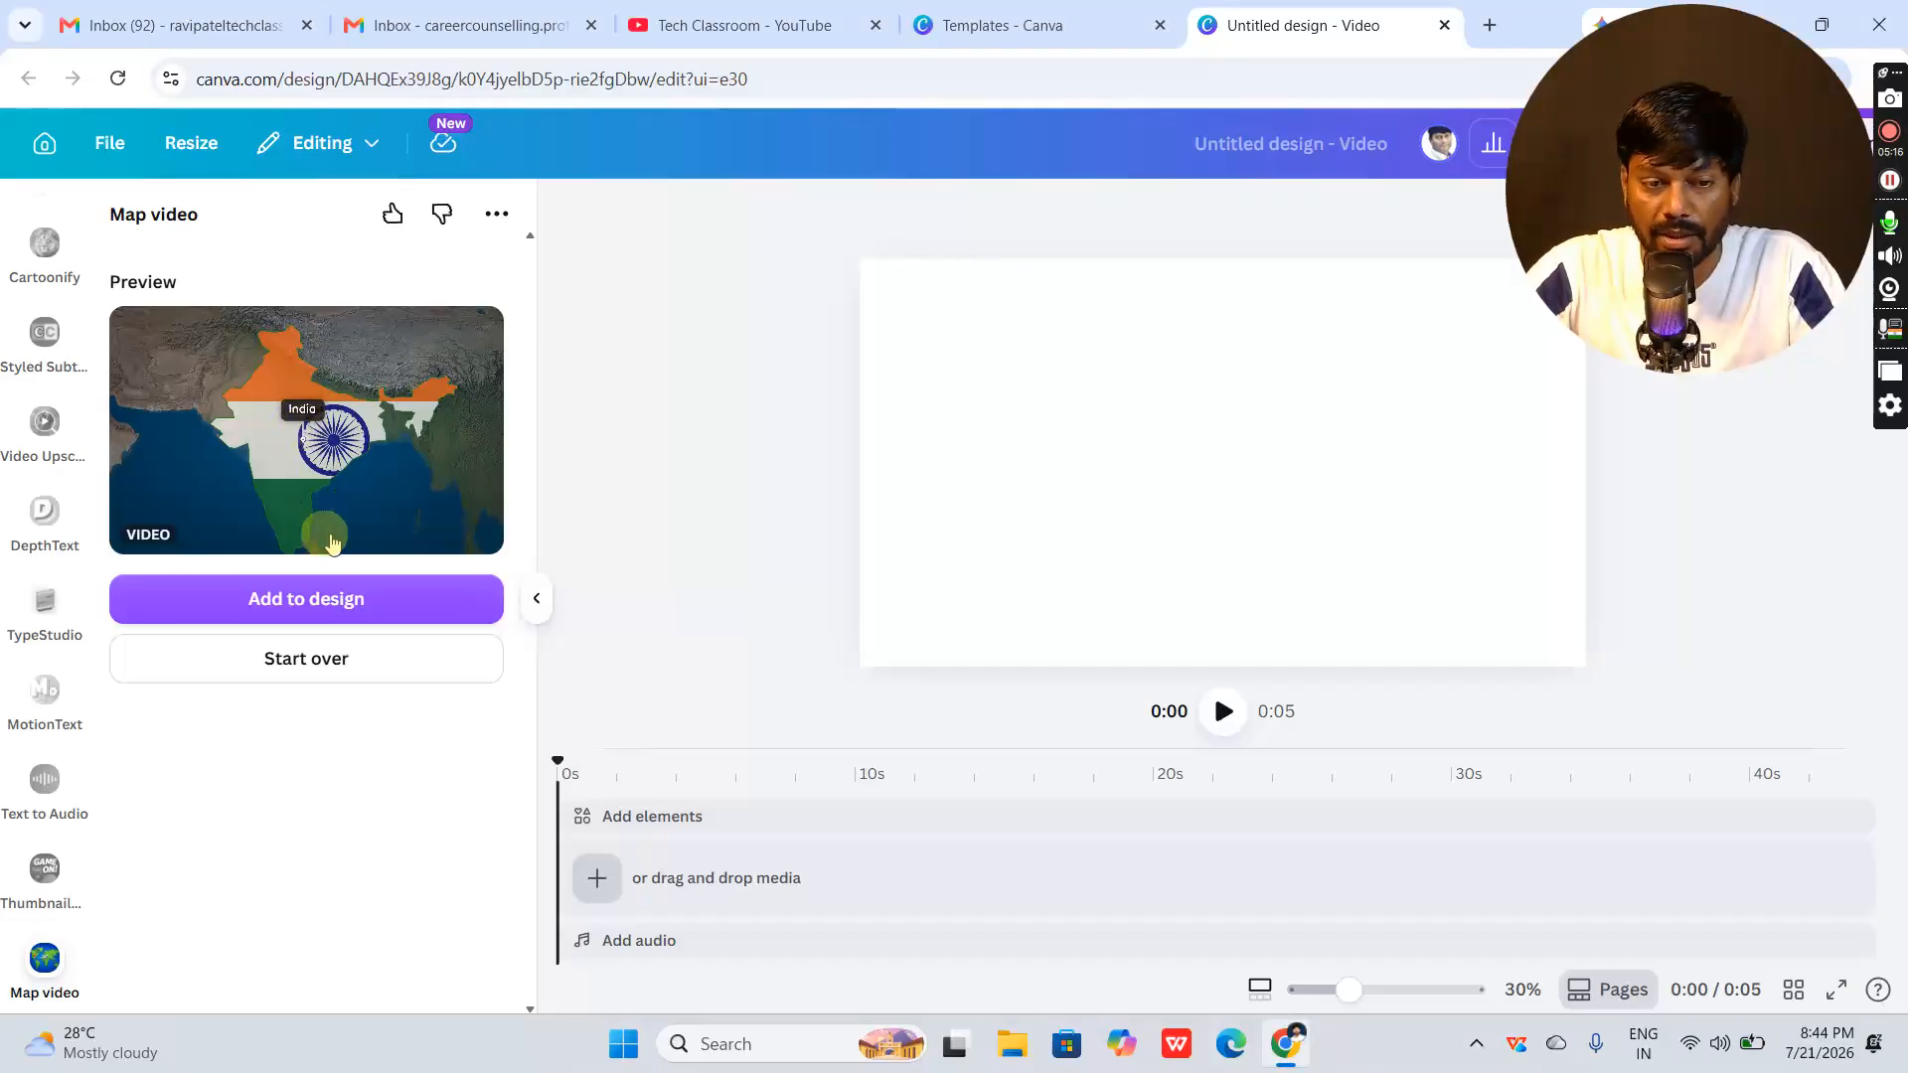
click(301, 601)
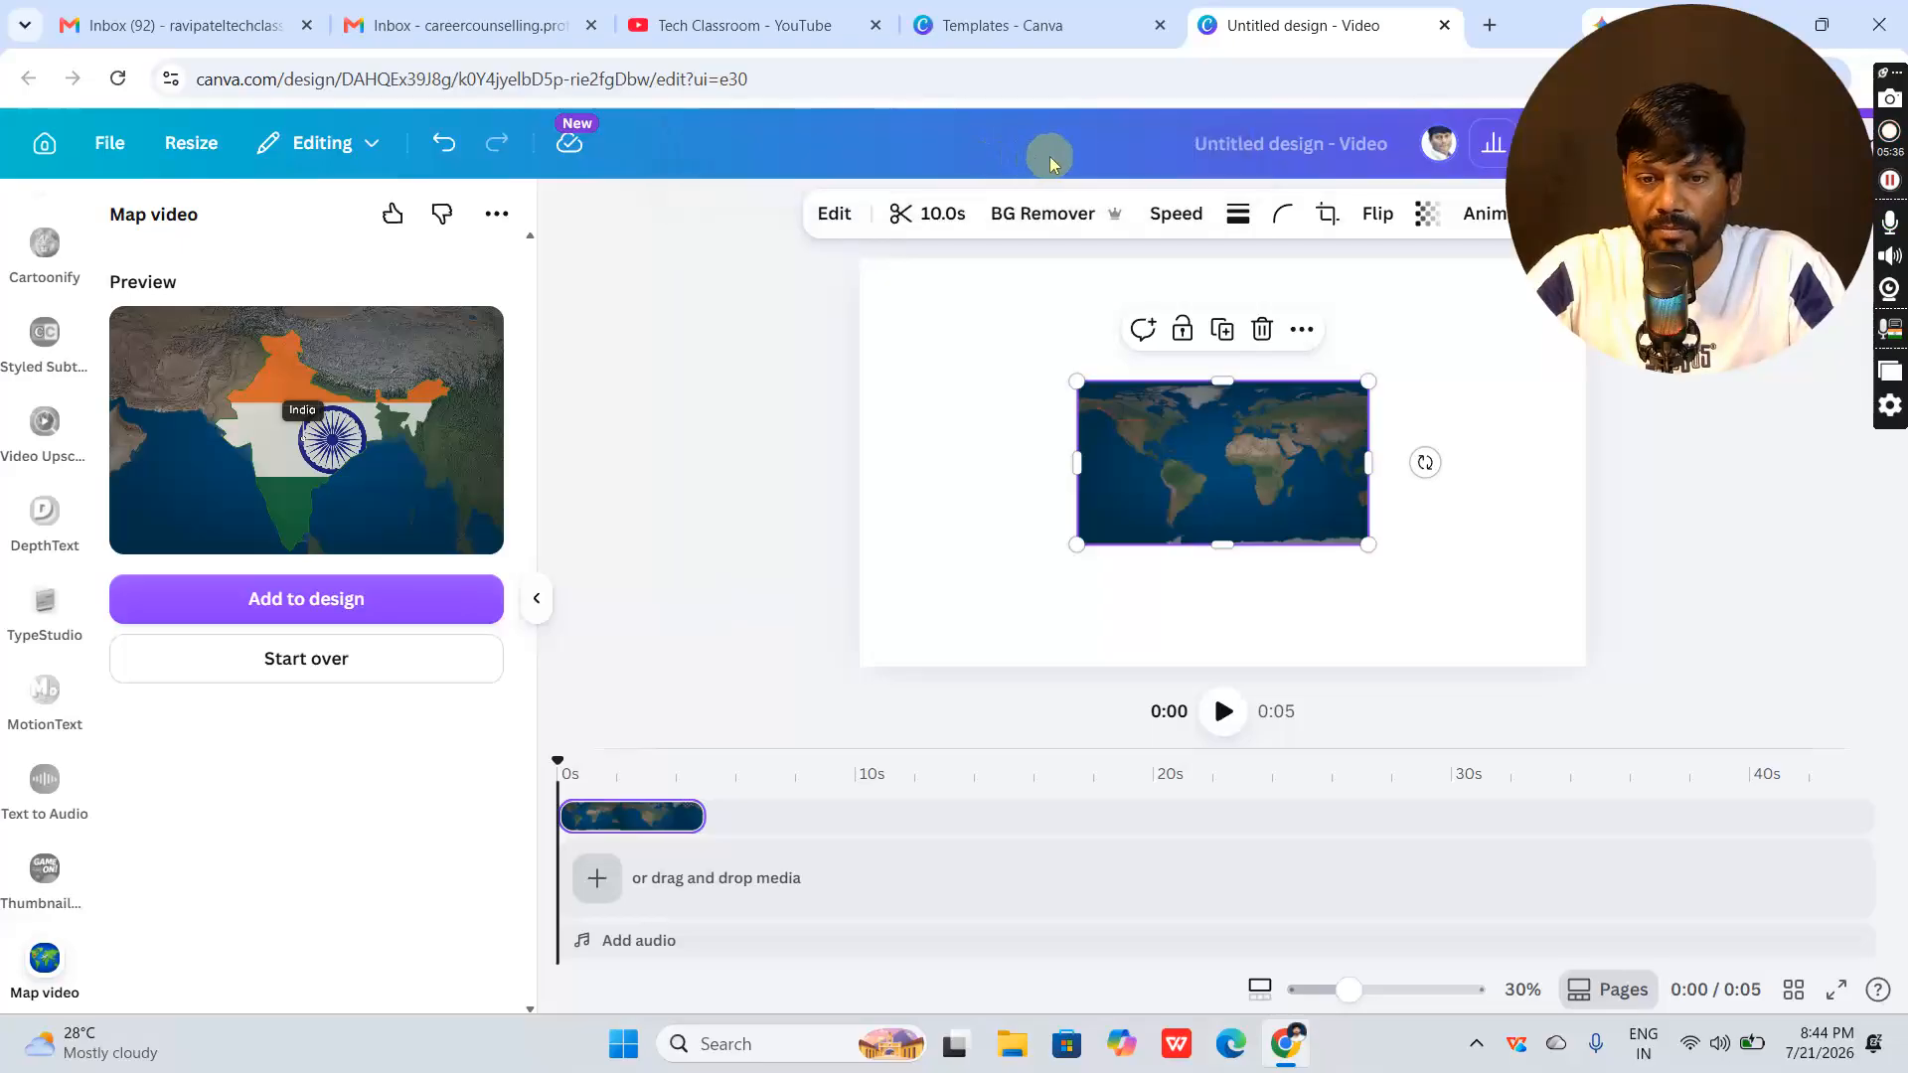
Move the map video to the page's upper-left corner and enlarge it to fill the whole page
click(1300, 511)
drag(1300, 511, 1031, 355)
drag(1175, 432, 1603, 637)
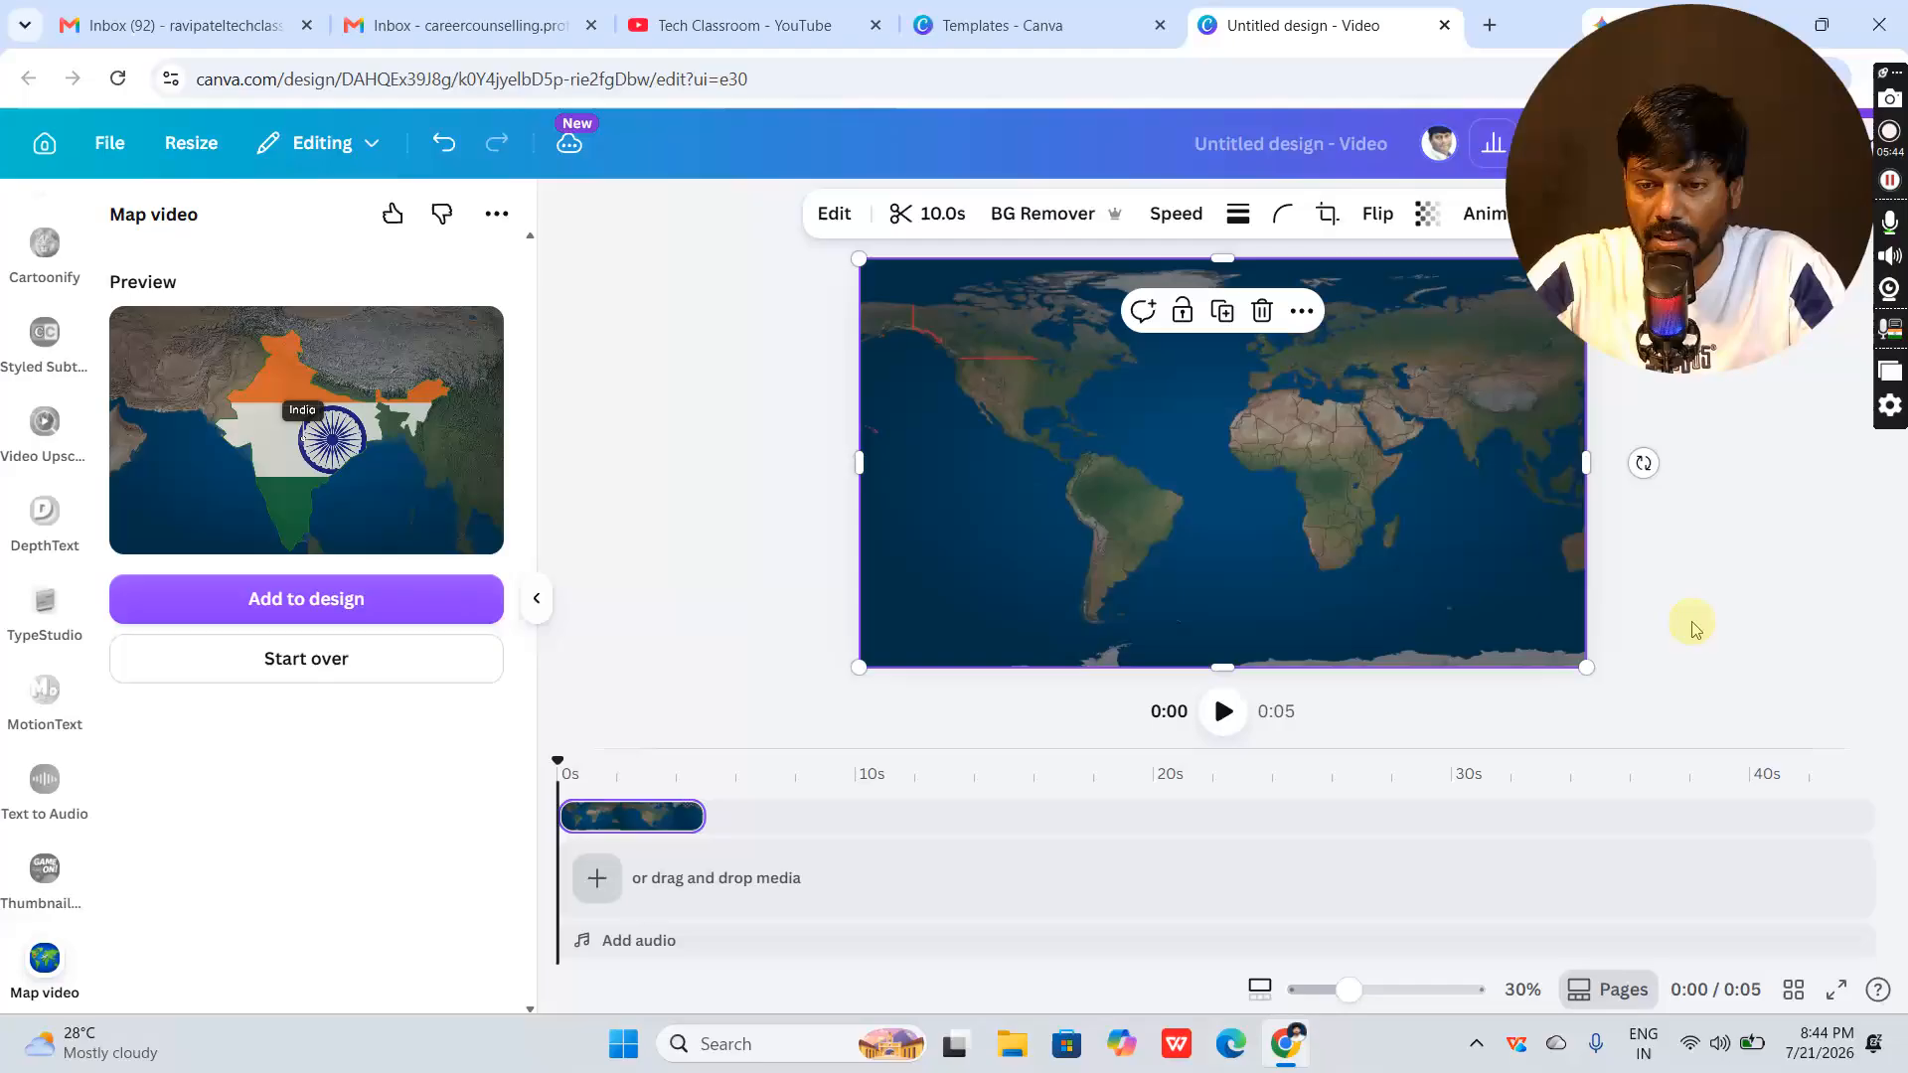
click(1285, 537)
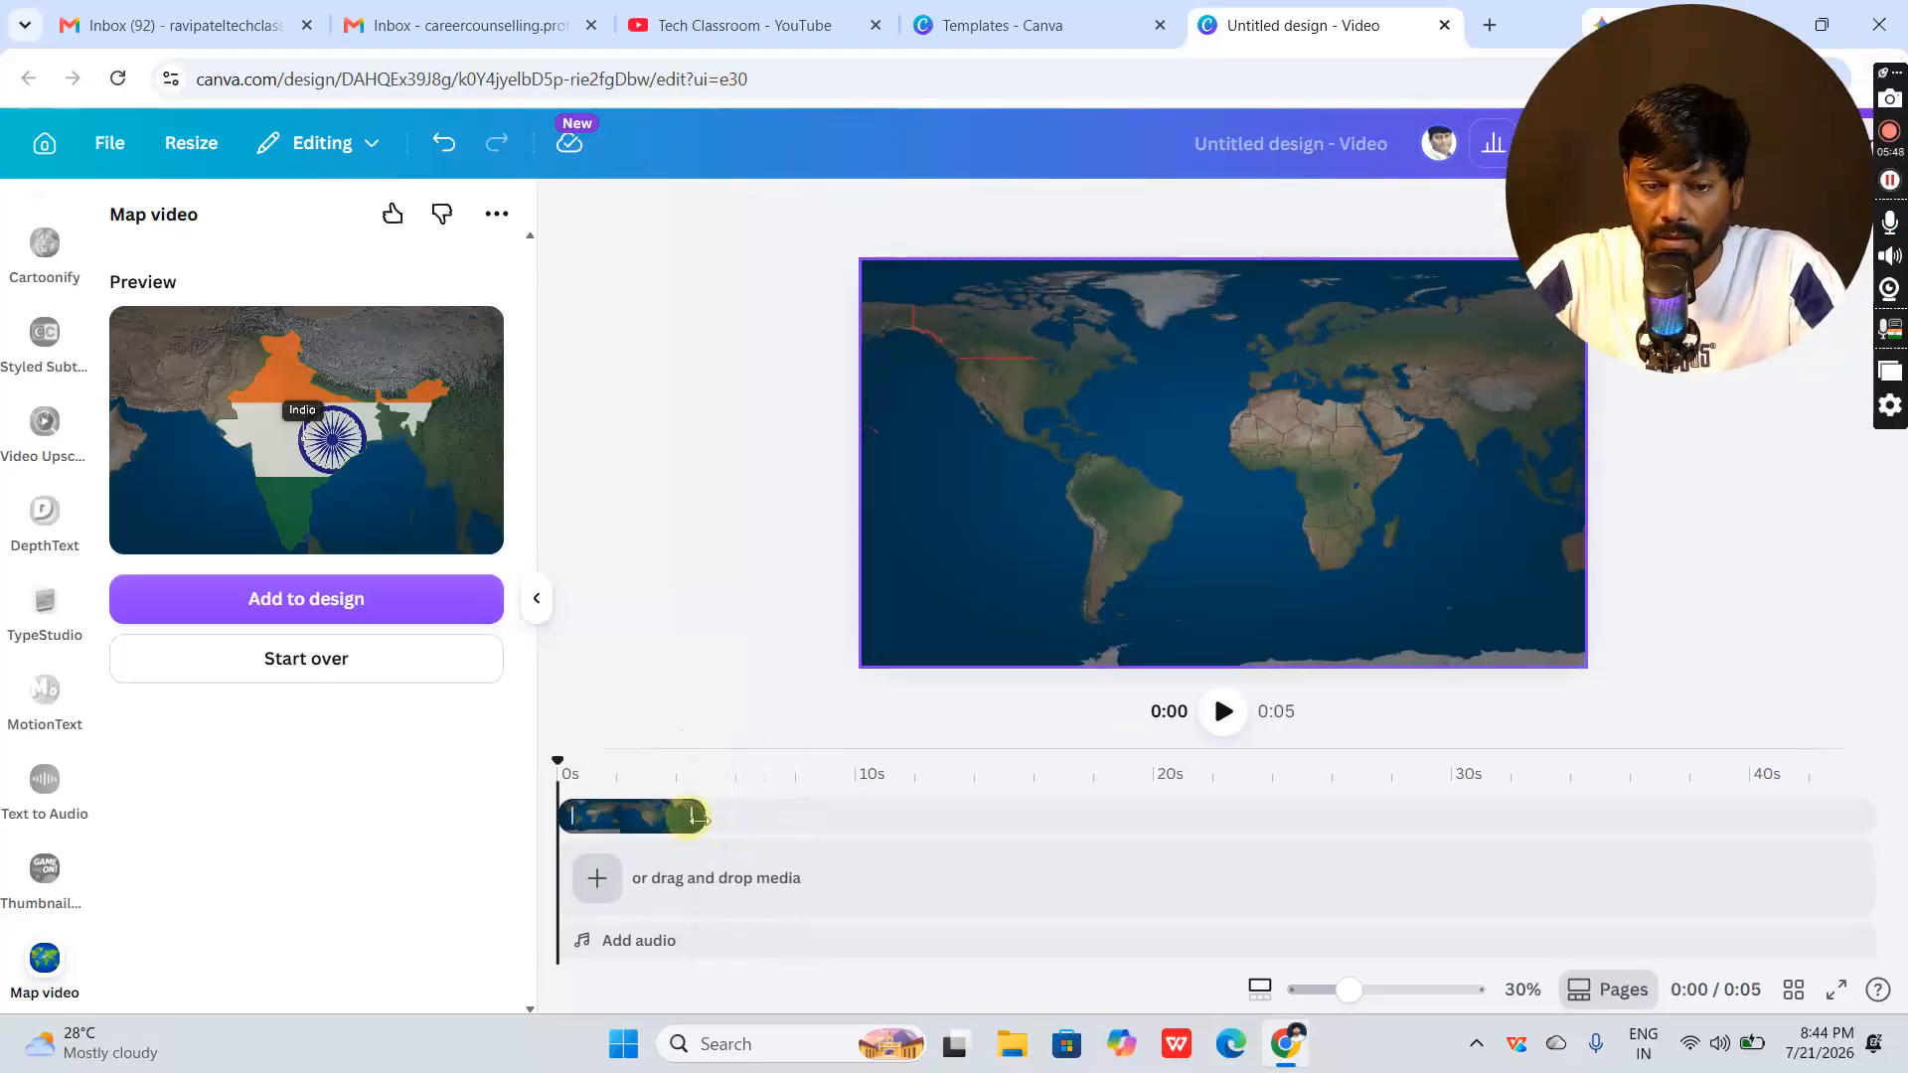
drag(720, 824, 693, 817)
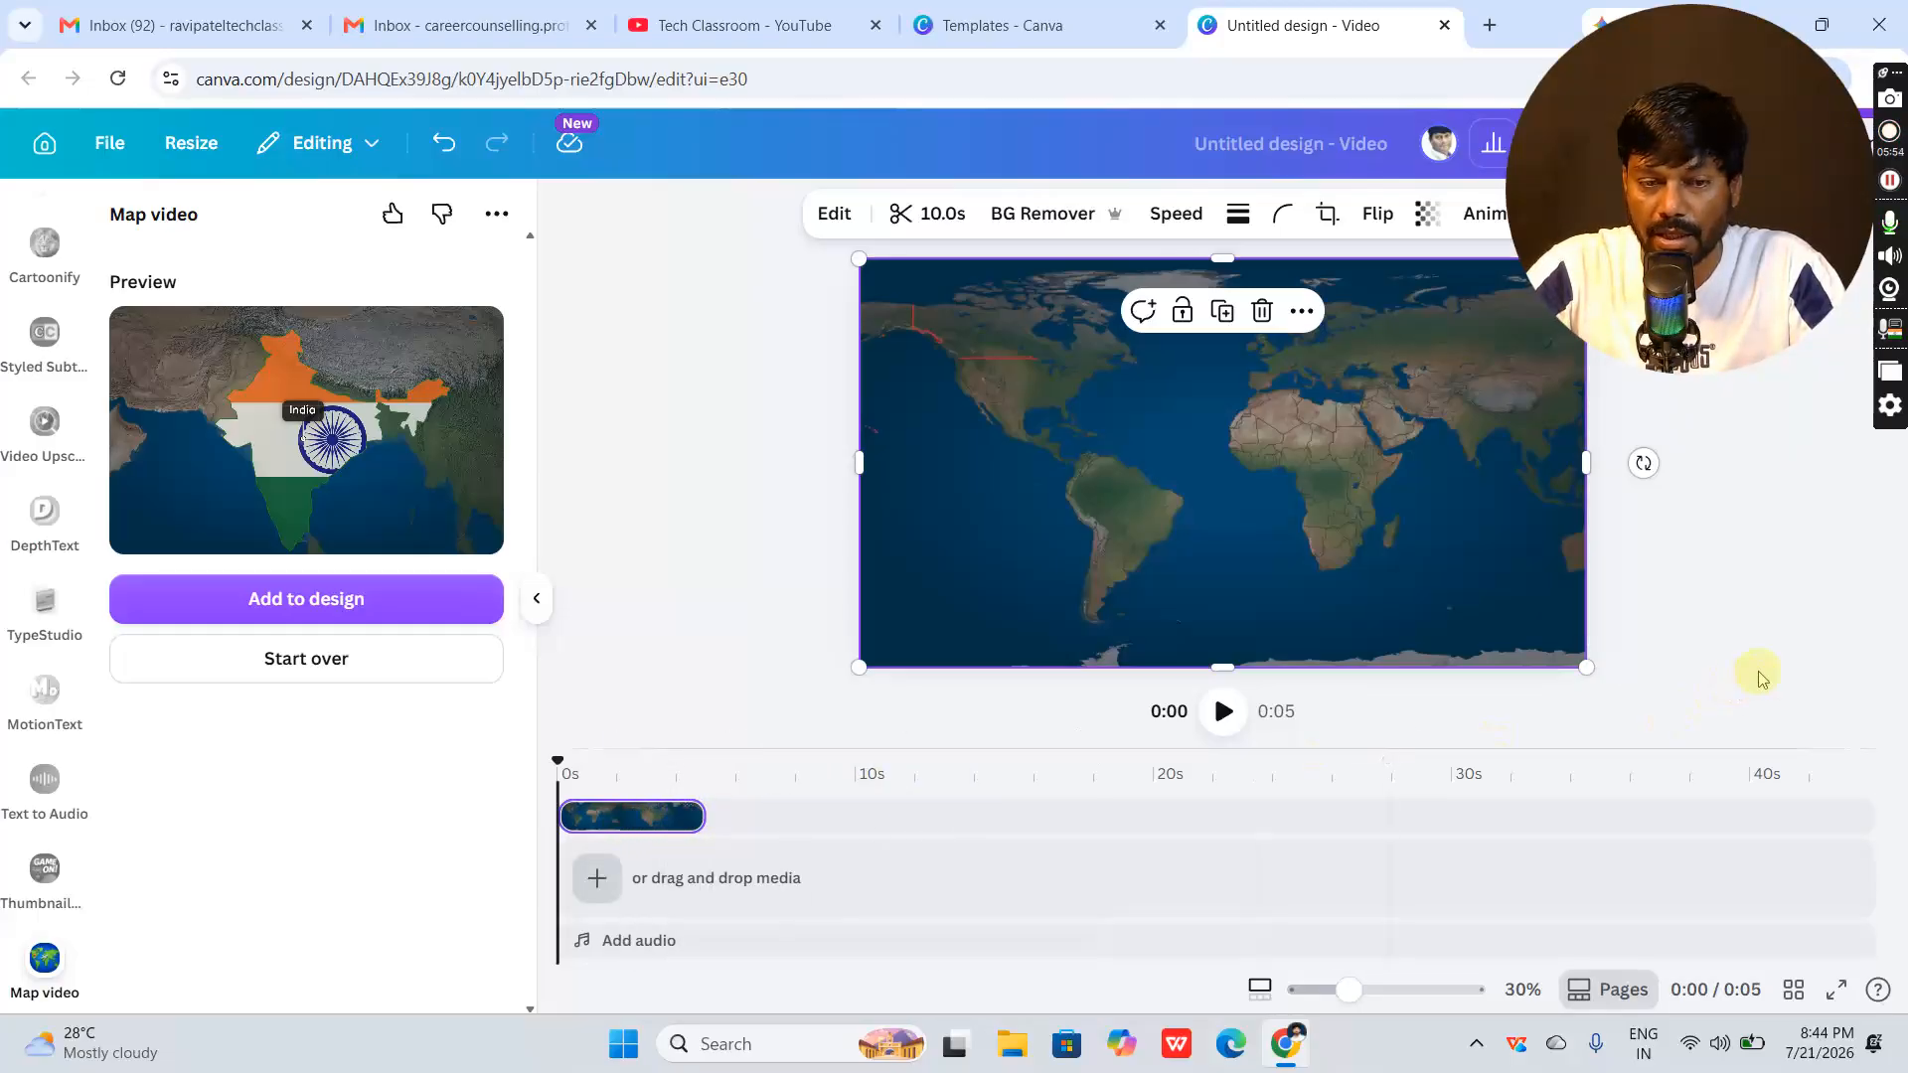
Shrink the map video on the page and delete it from the design
drag(1583, 668, 1267, 568)
click(663, 505)
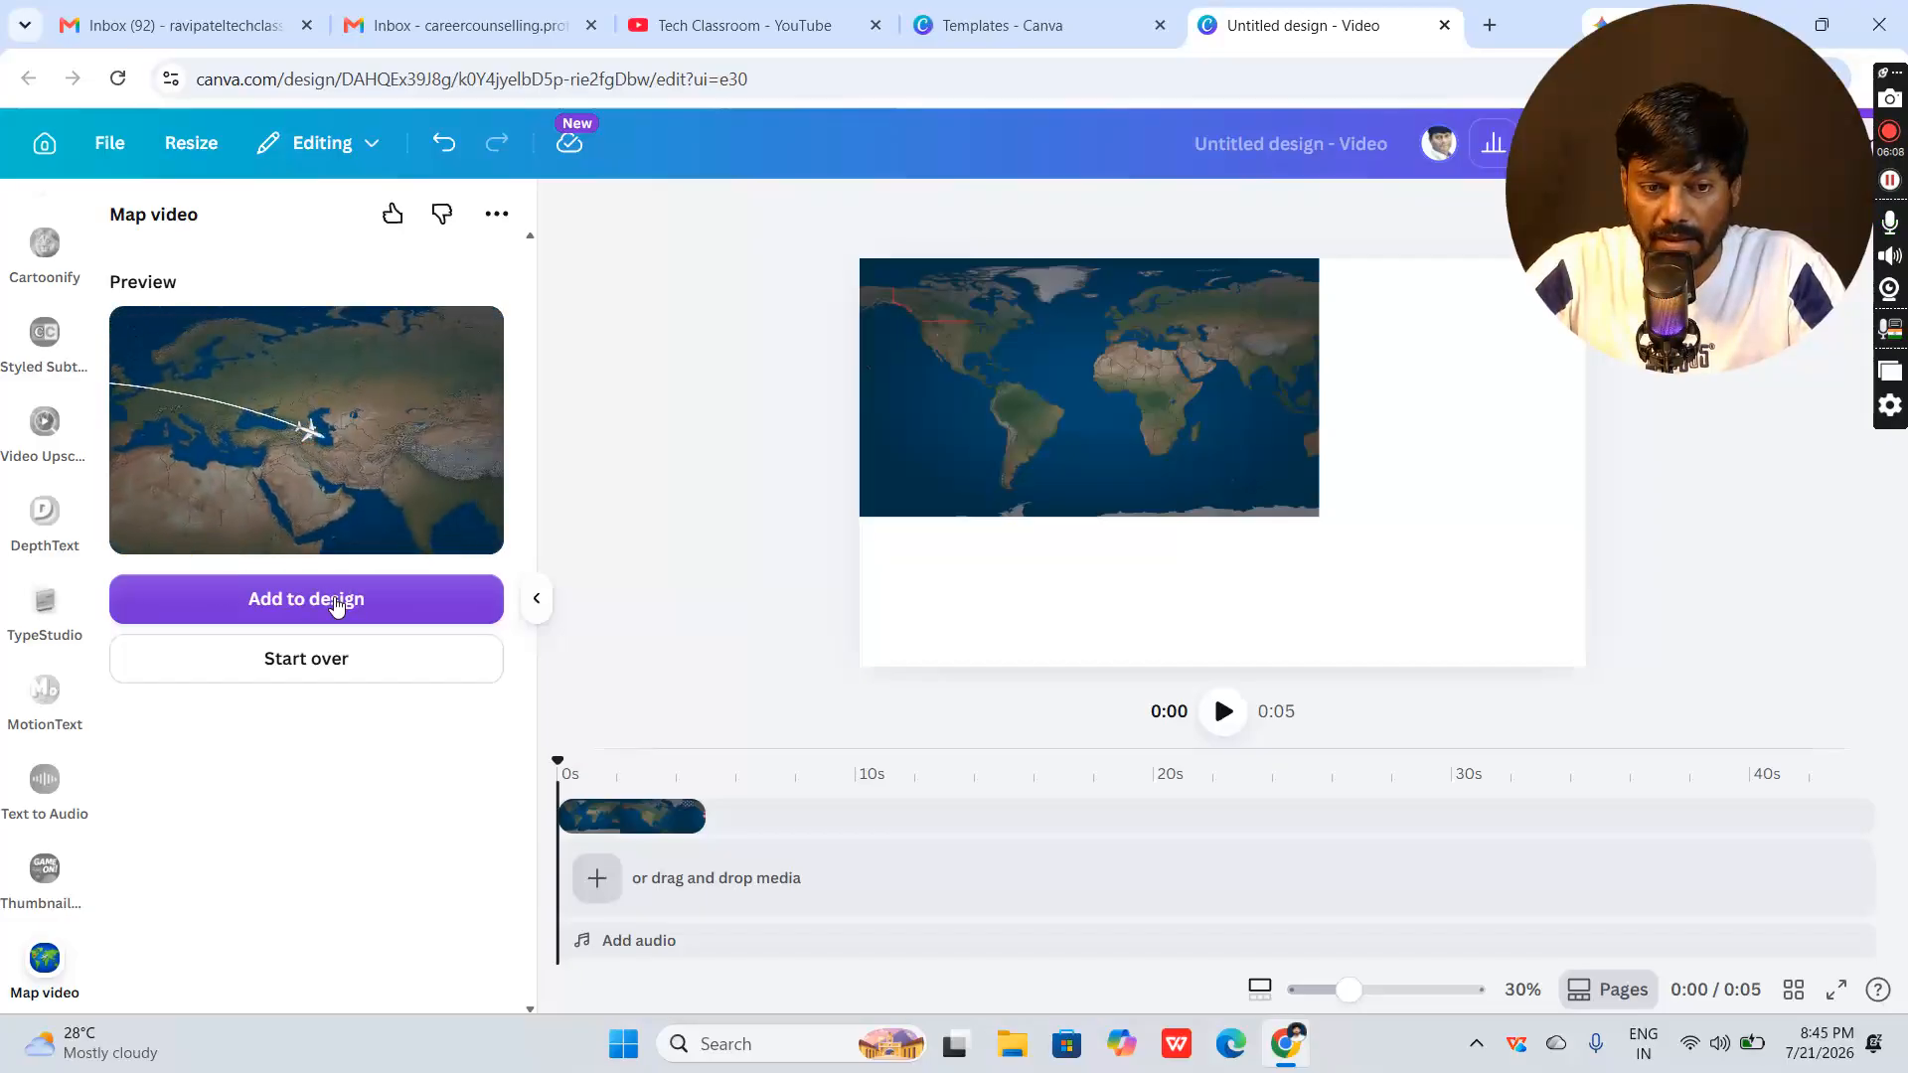
click(337, 480)
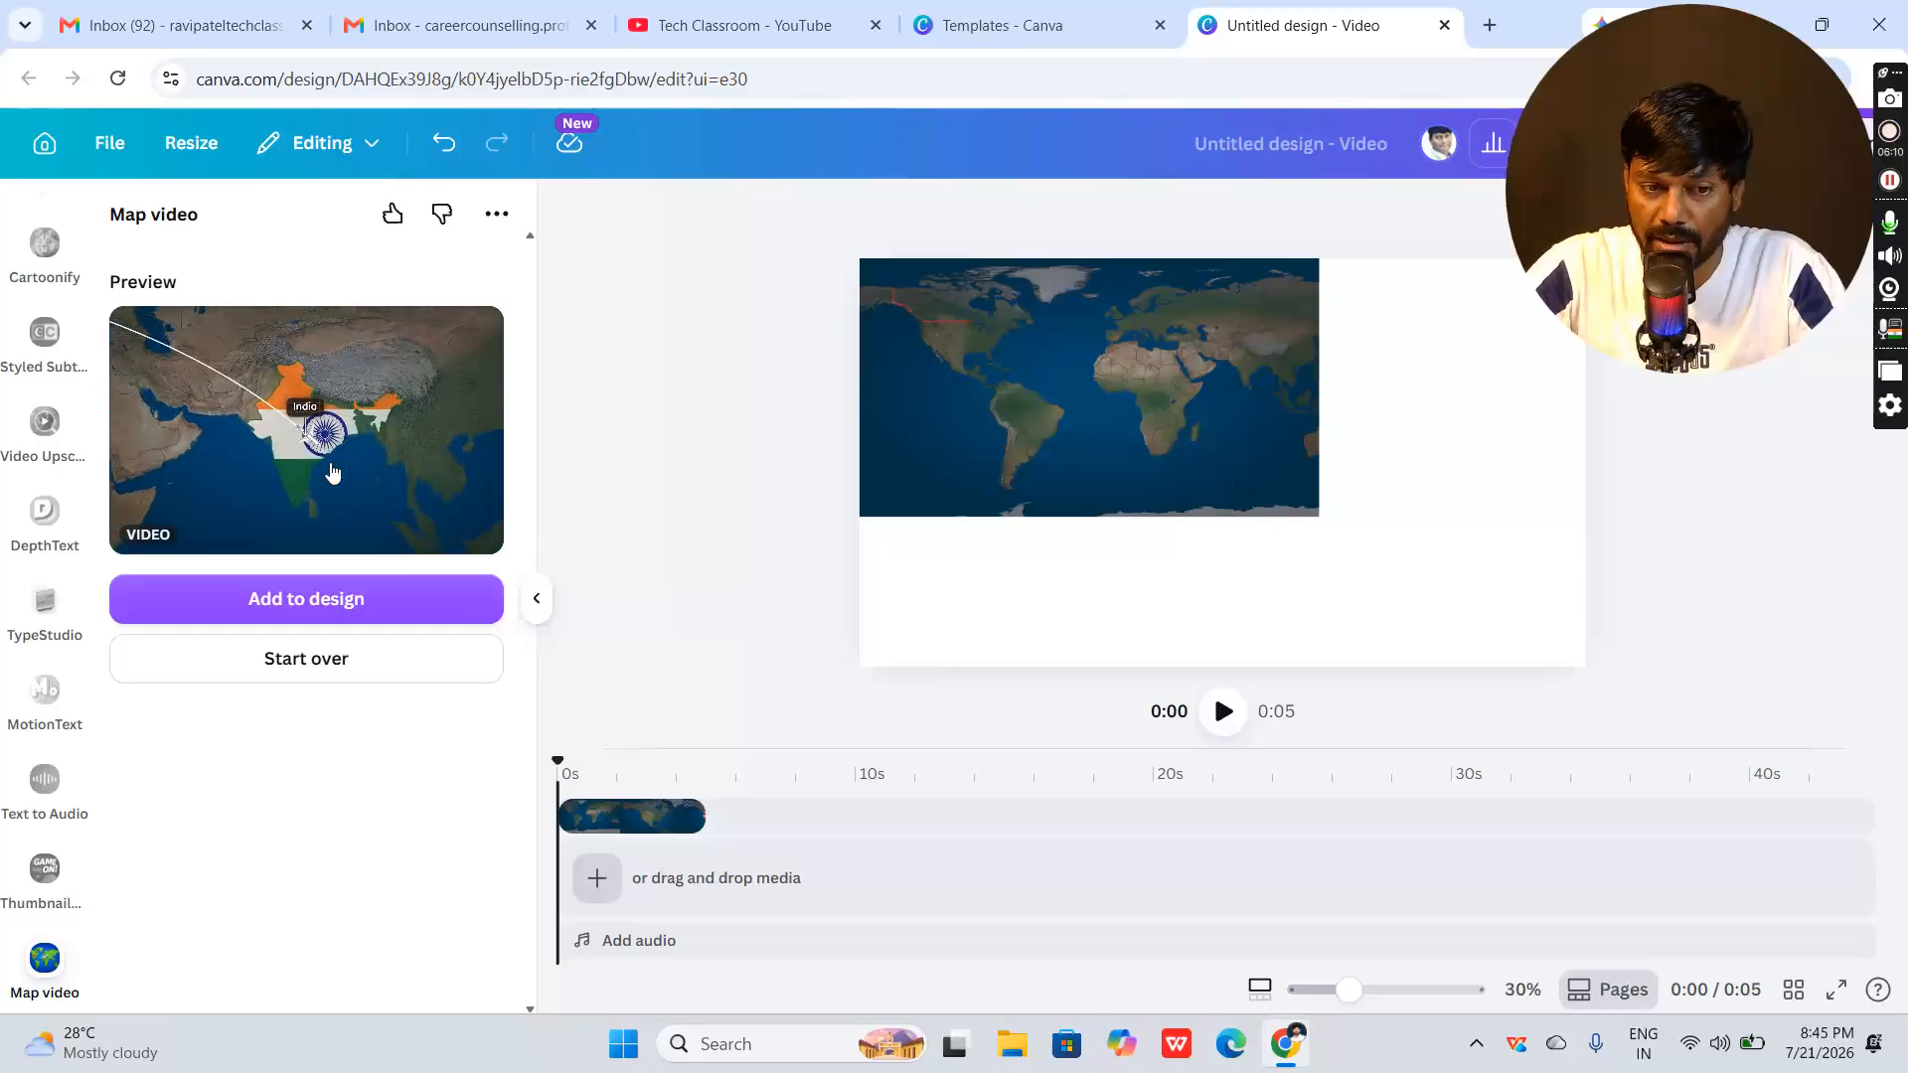
click(1098, 446)
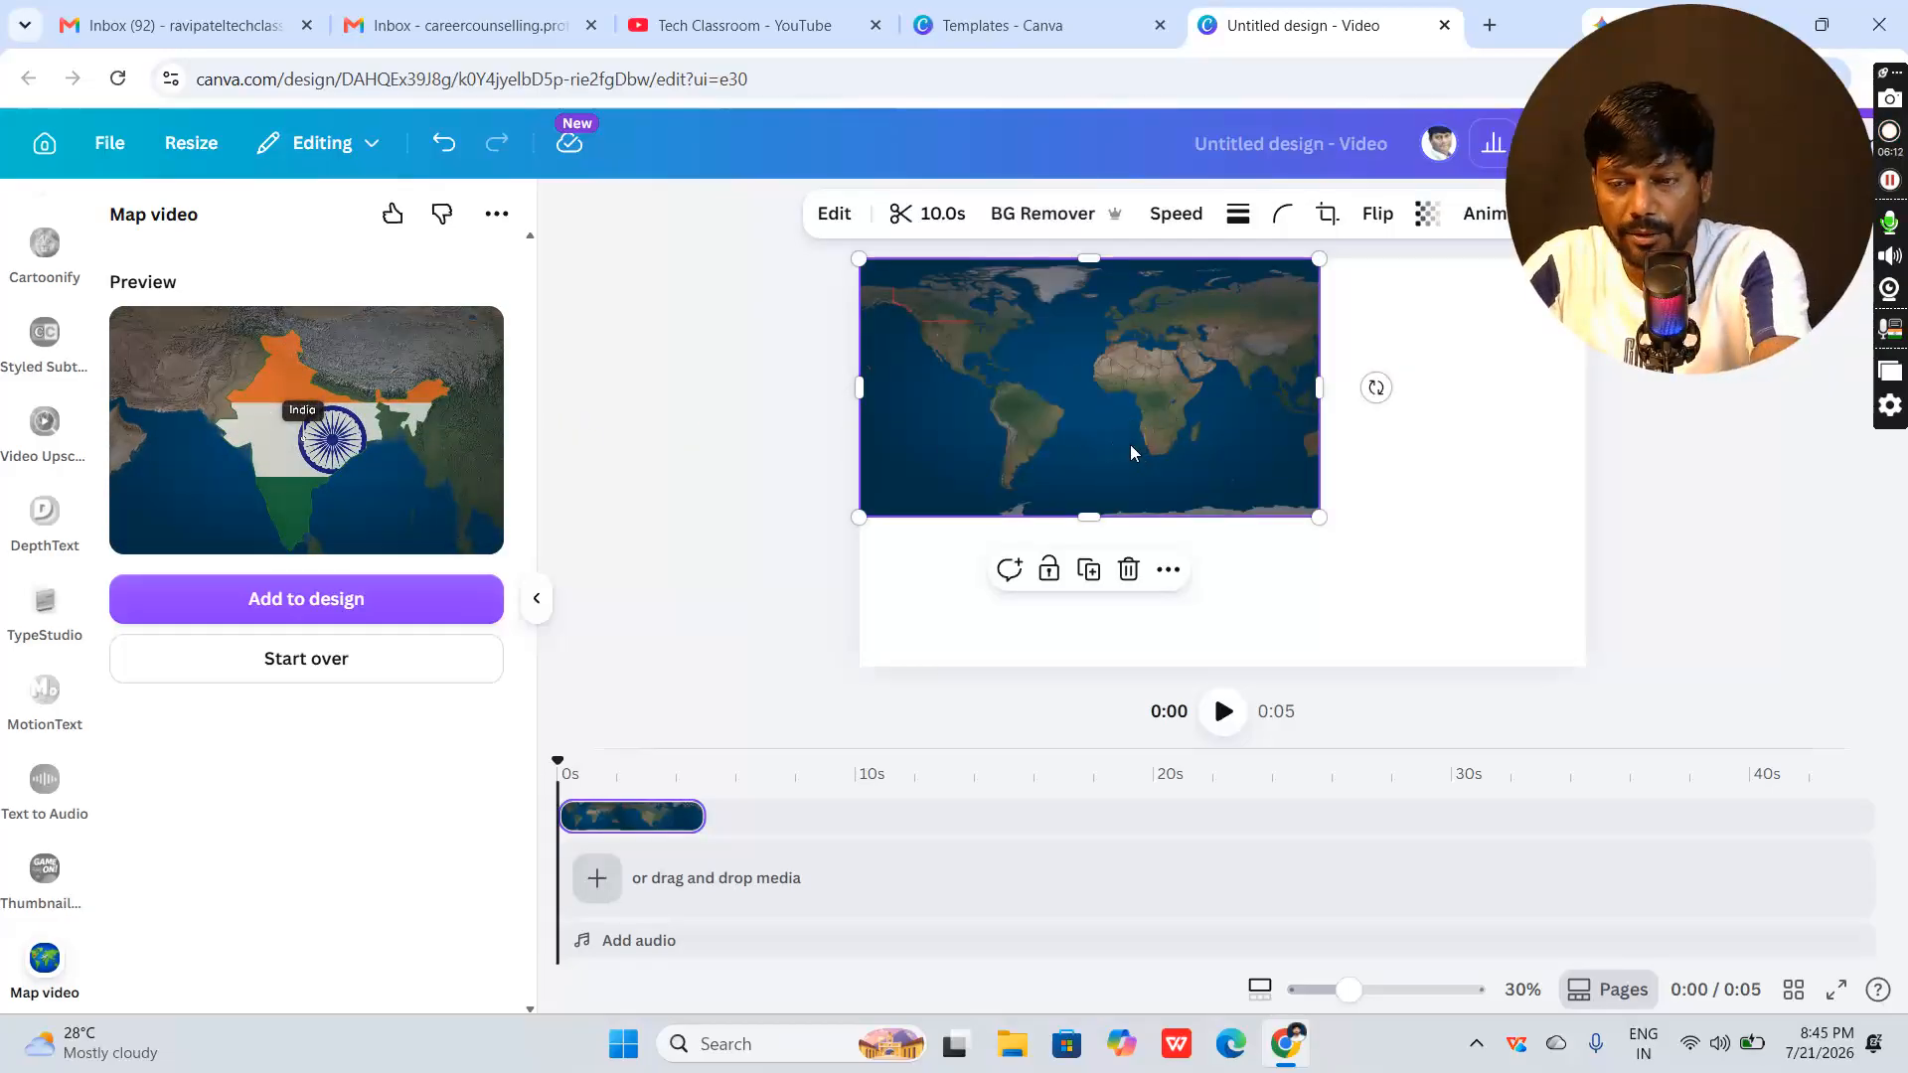
key(Delete)
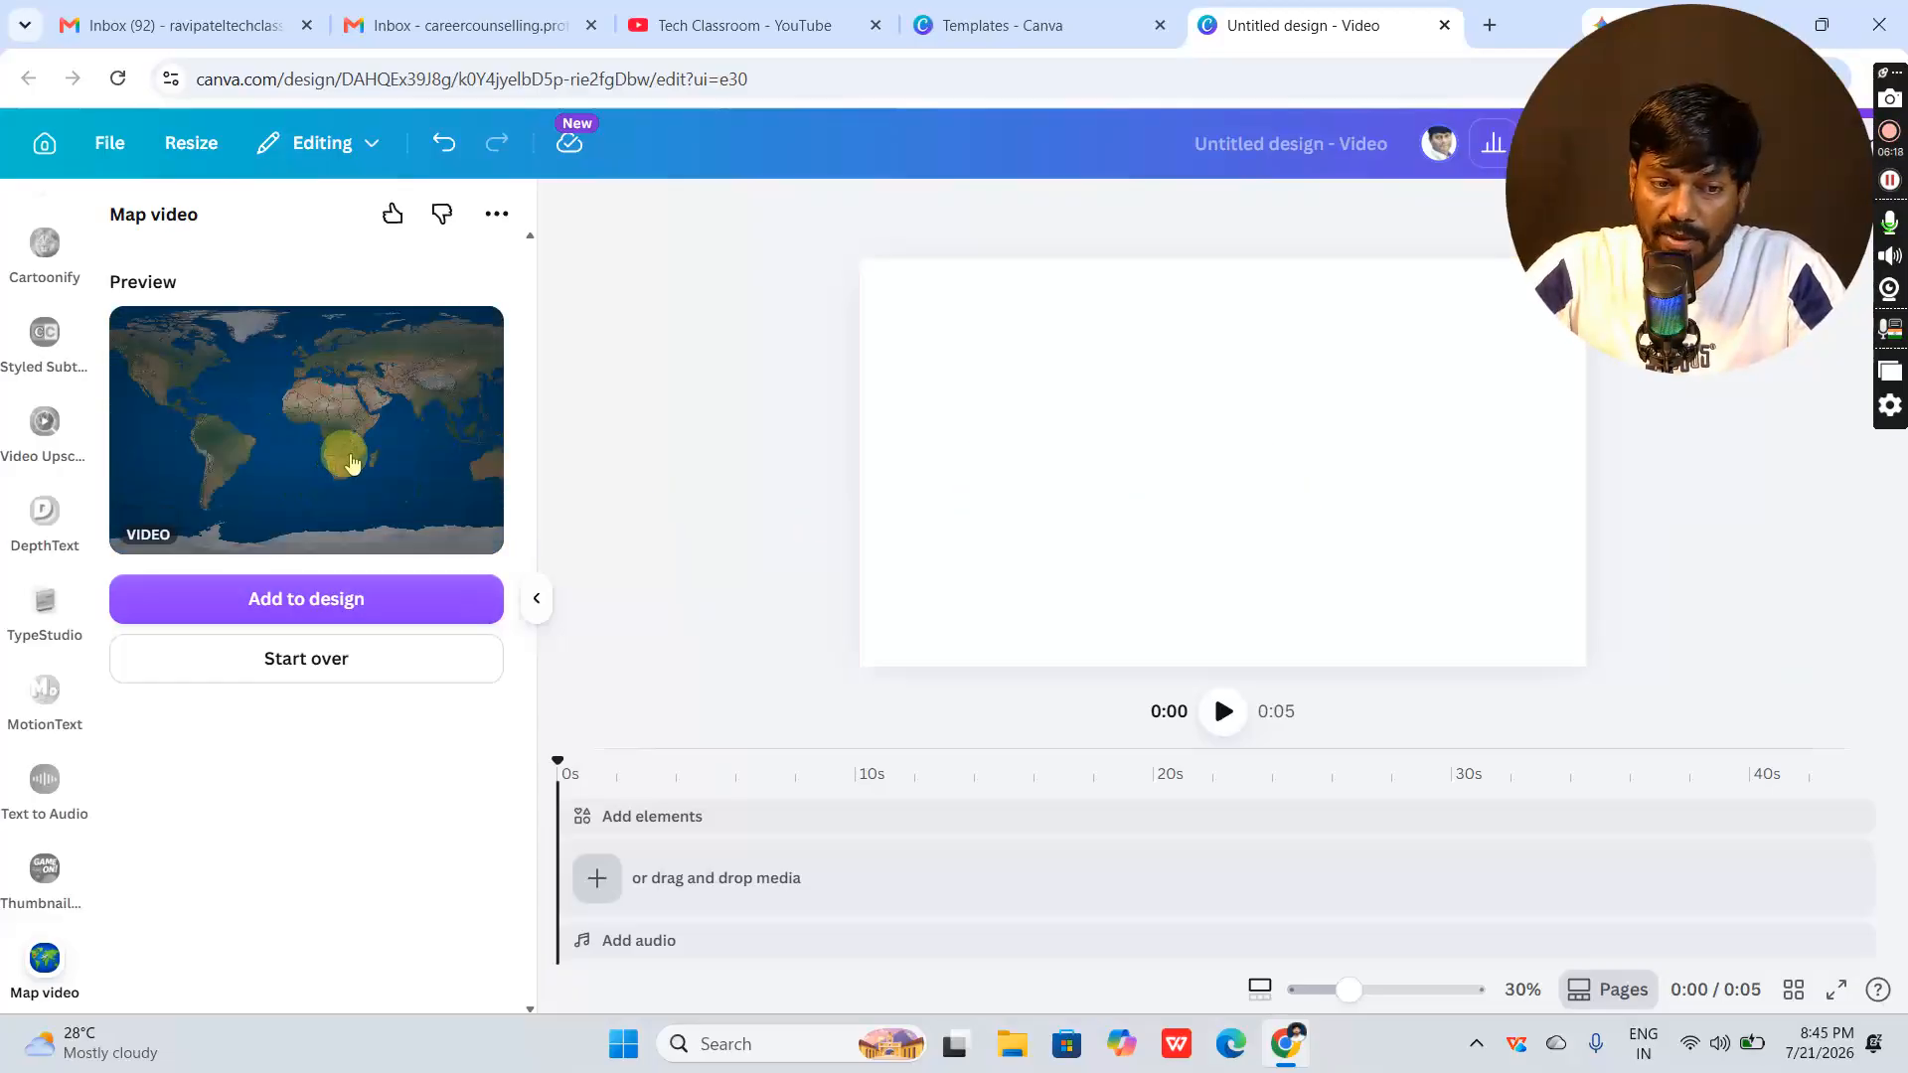
Replay the map video's preview and add the video to the design again
click(353, 462)
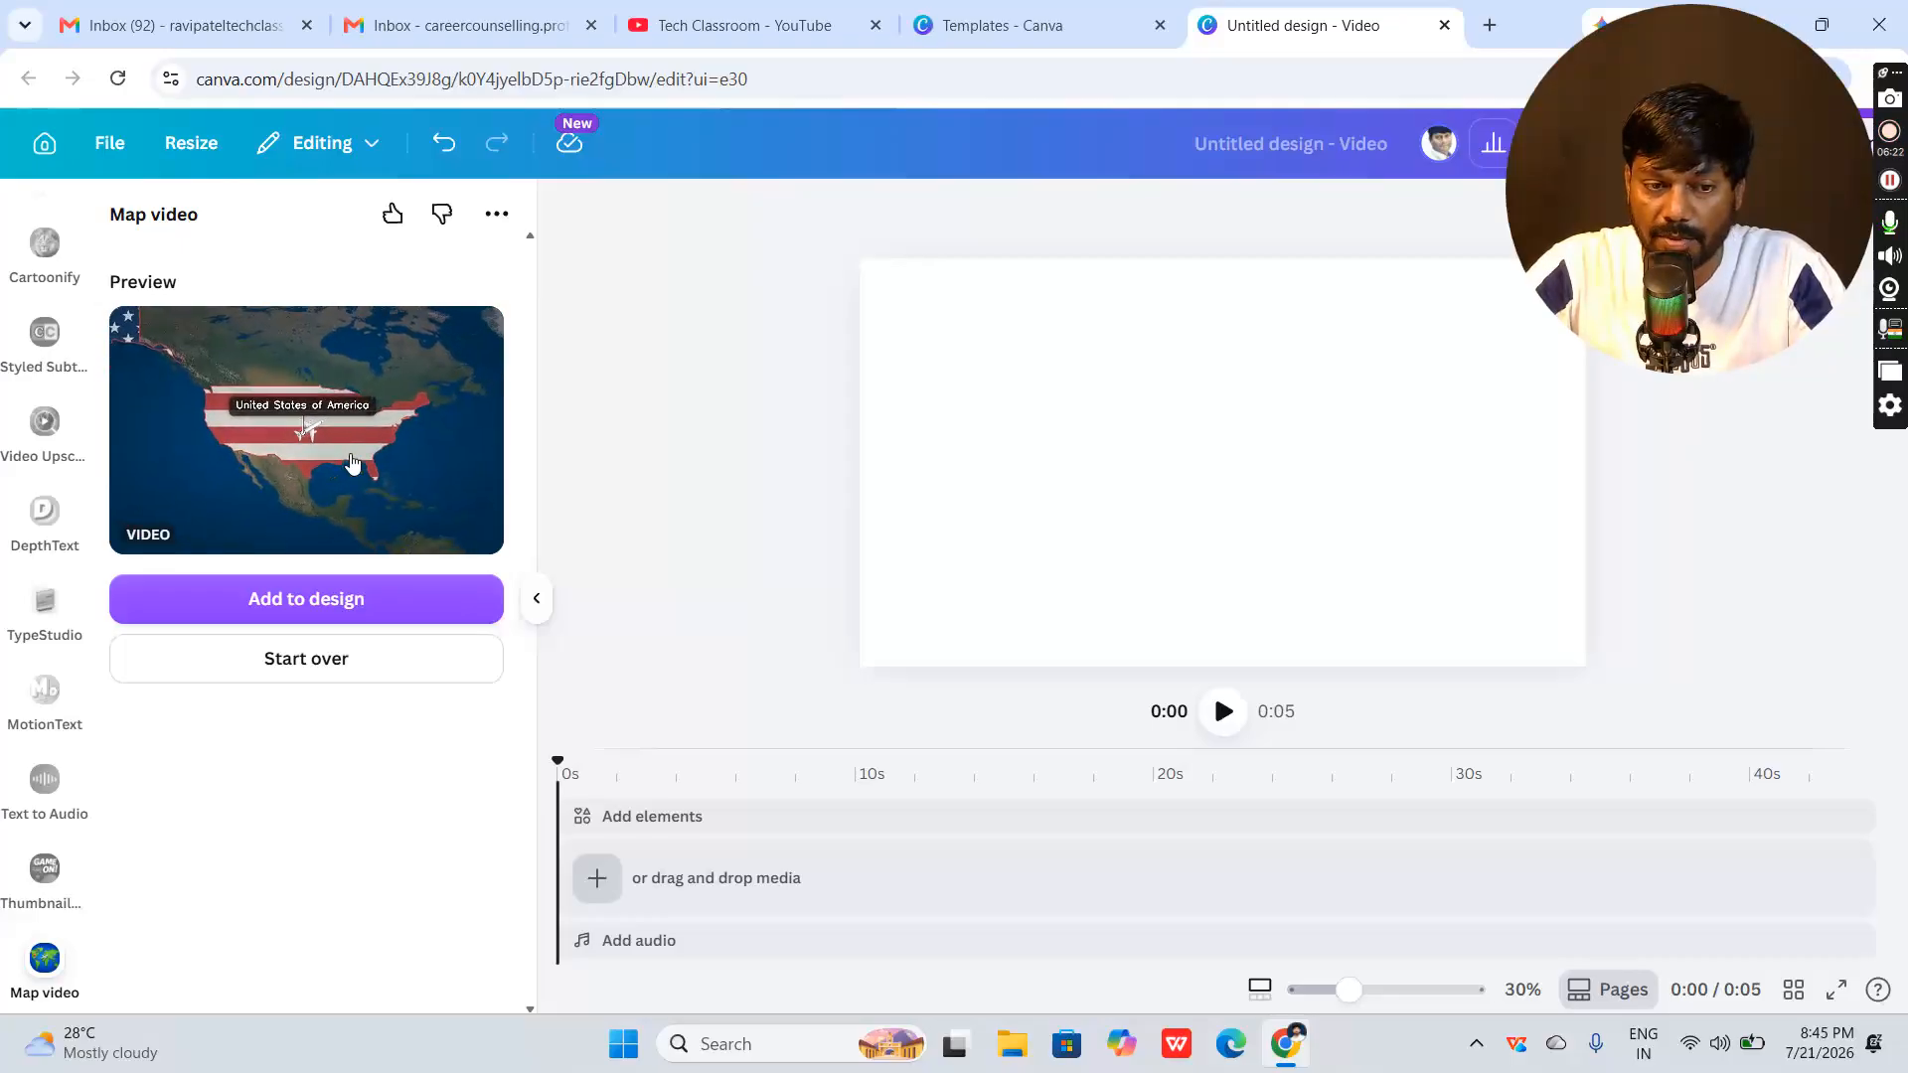
click(430, 449)
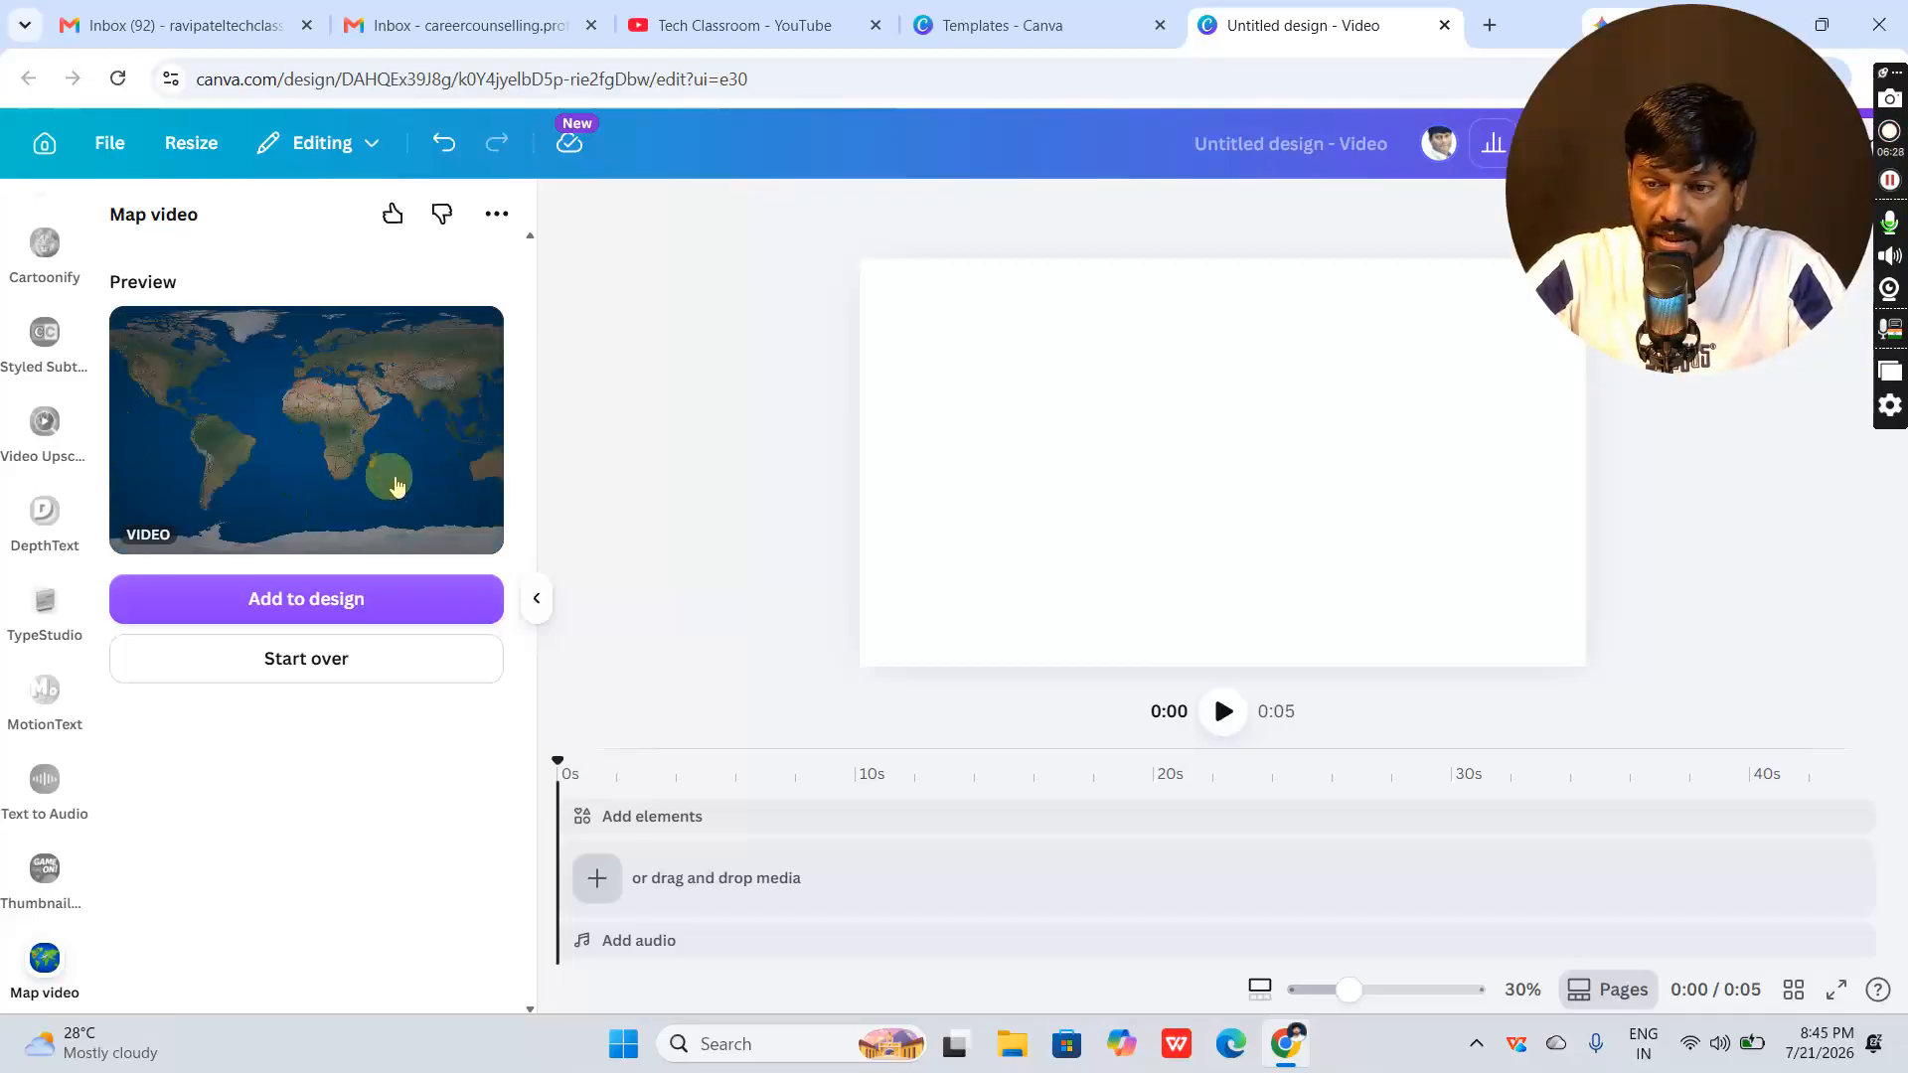
click(338, 586)
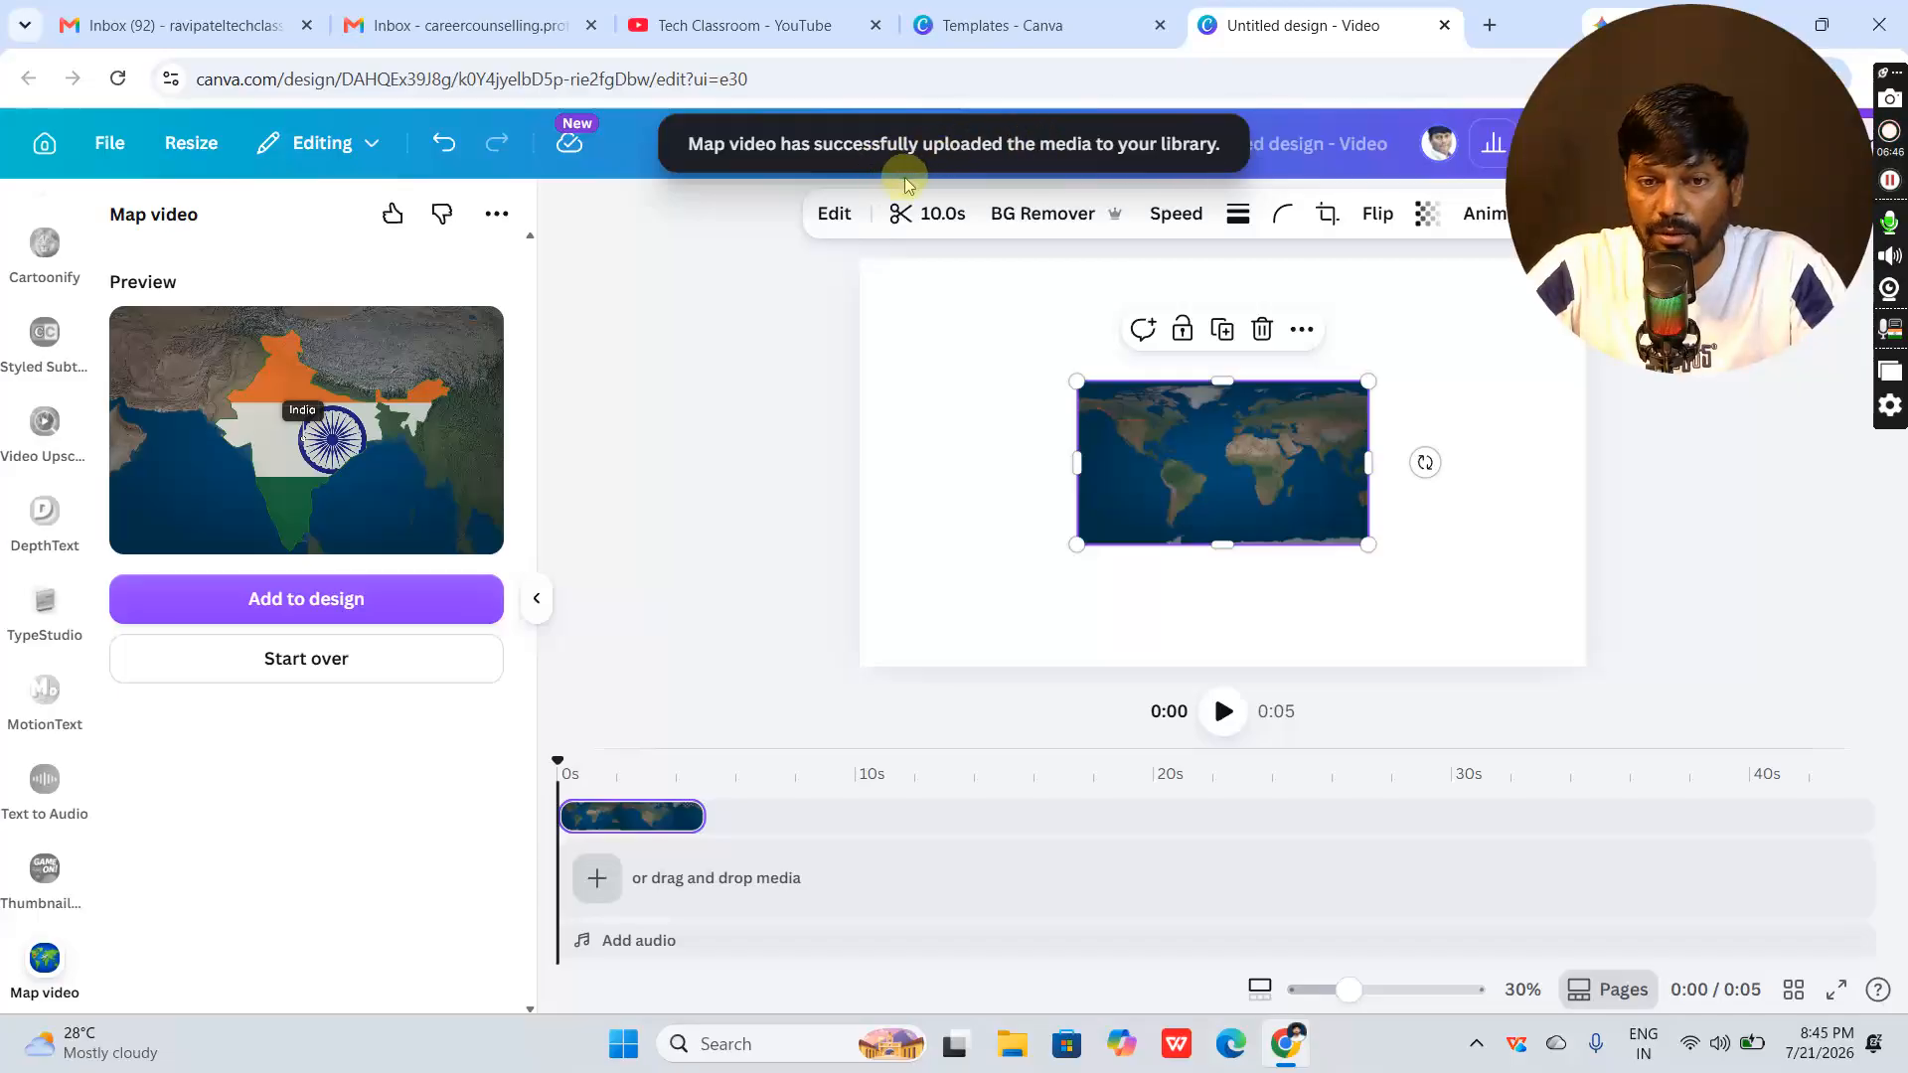
Align the newly added map video with the page corner and scale it to cover the full page
drag(1221, 513, 1011, 384)
drag(1151, 422, 1603, 624)
click(1719, 620)
click(1465, 583)
drag(1740, 345, 498, 554)
Download the design as an MP4 video in 4K (UHD) quality
click(1749, 142)
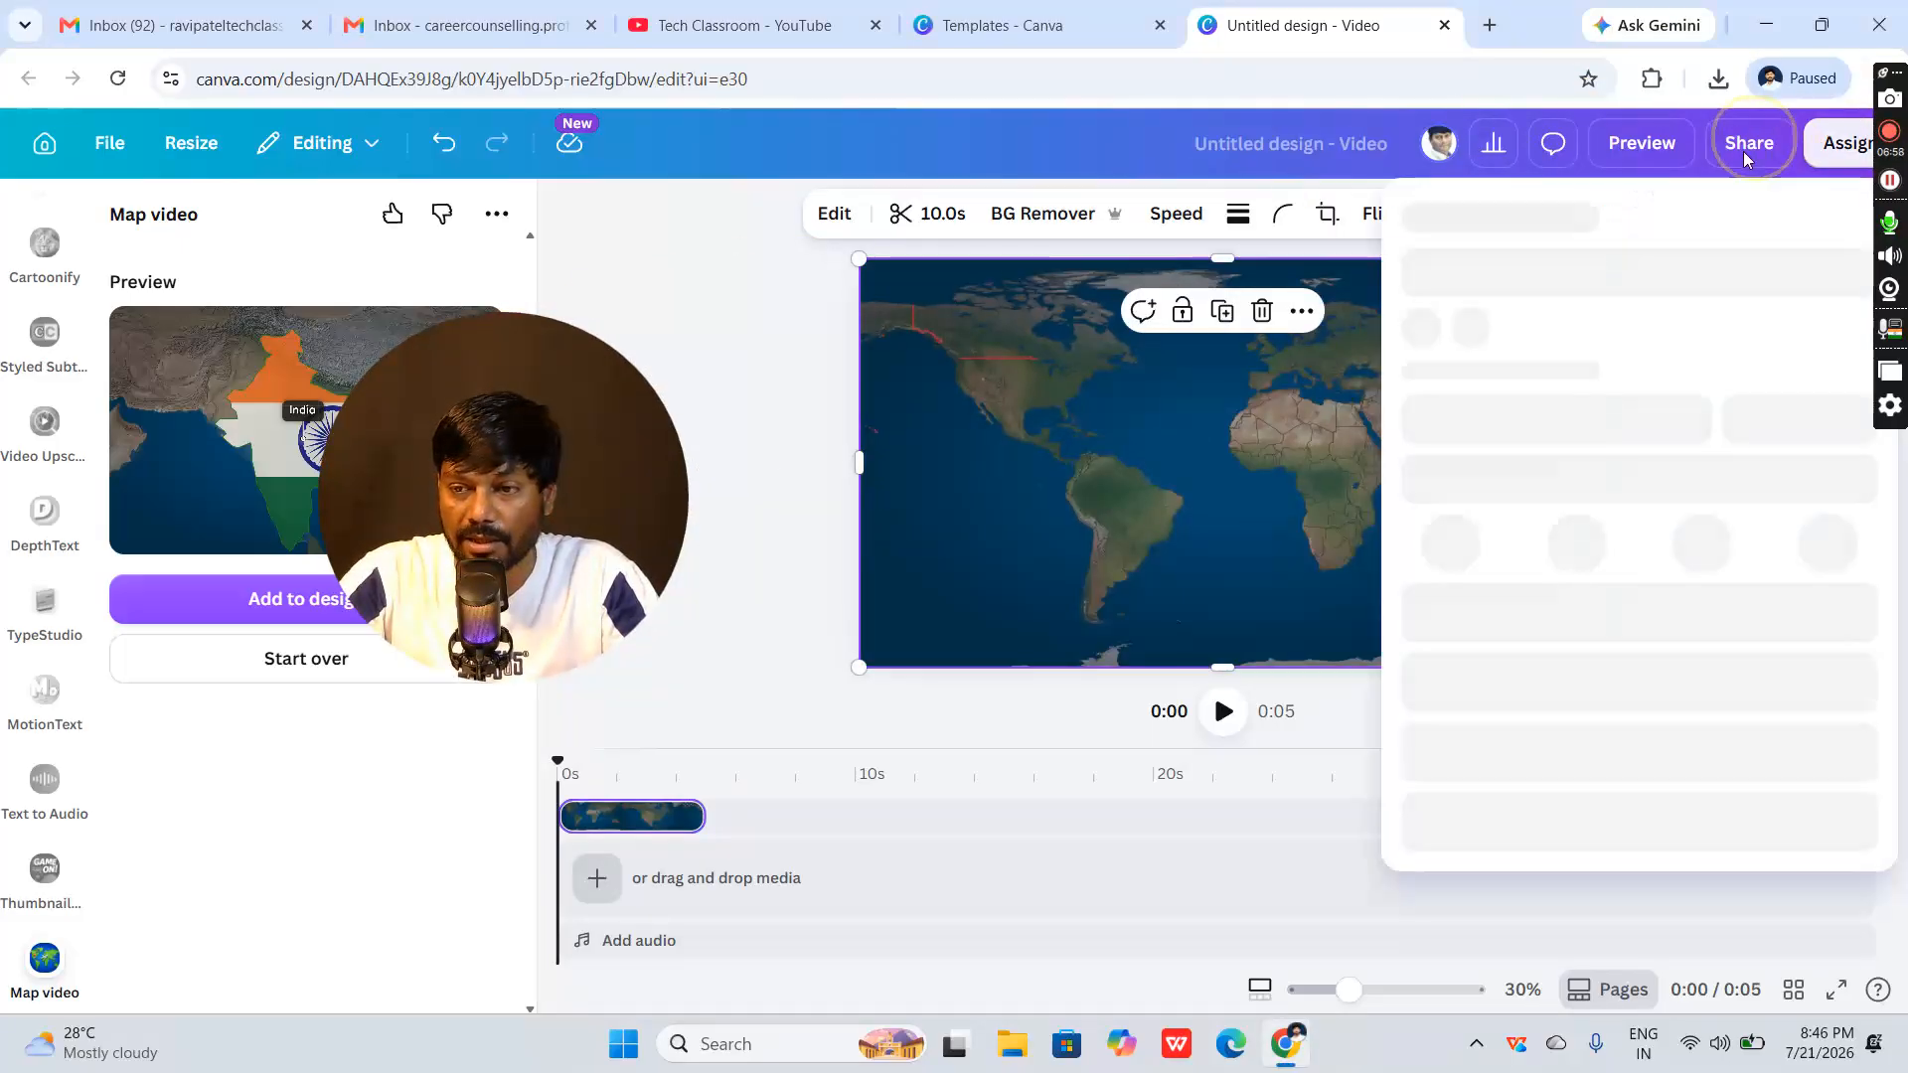
click(1469, 708)
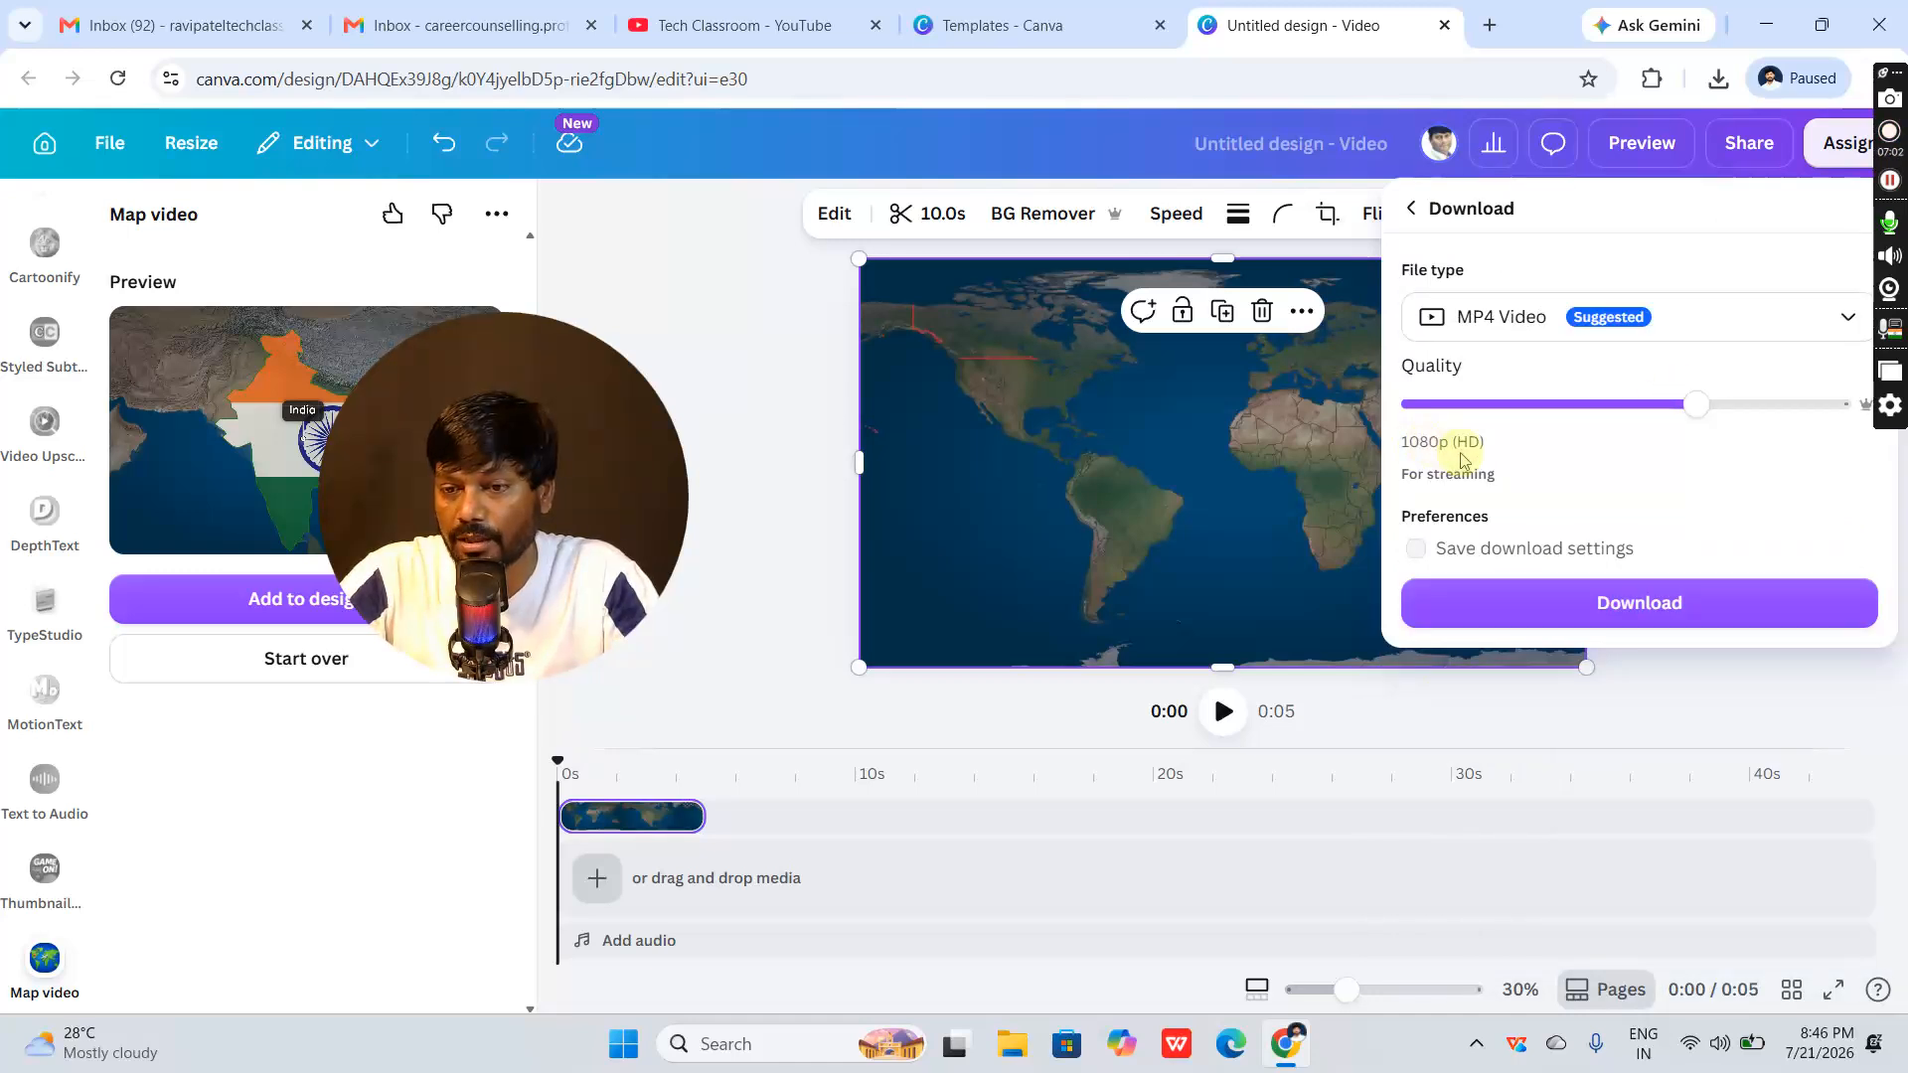
click(1824, 402)
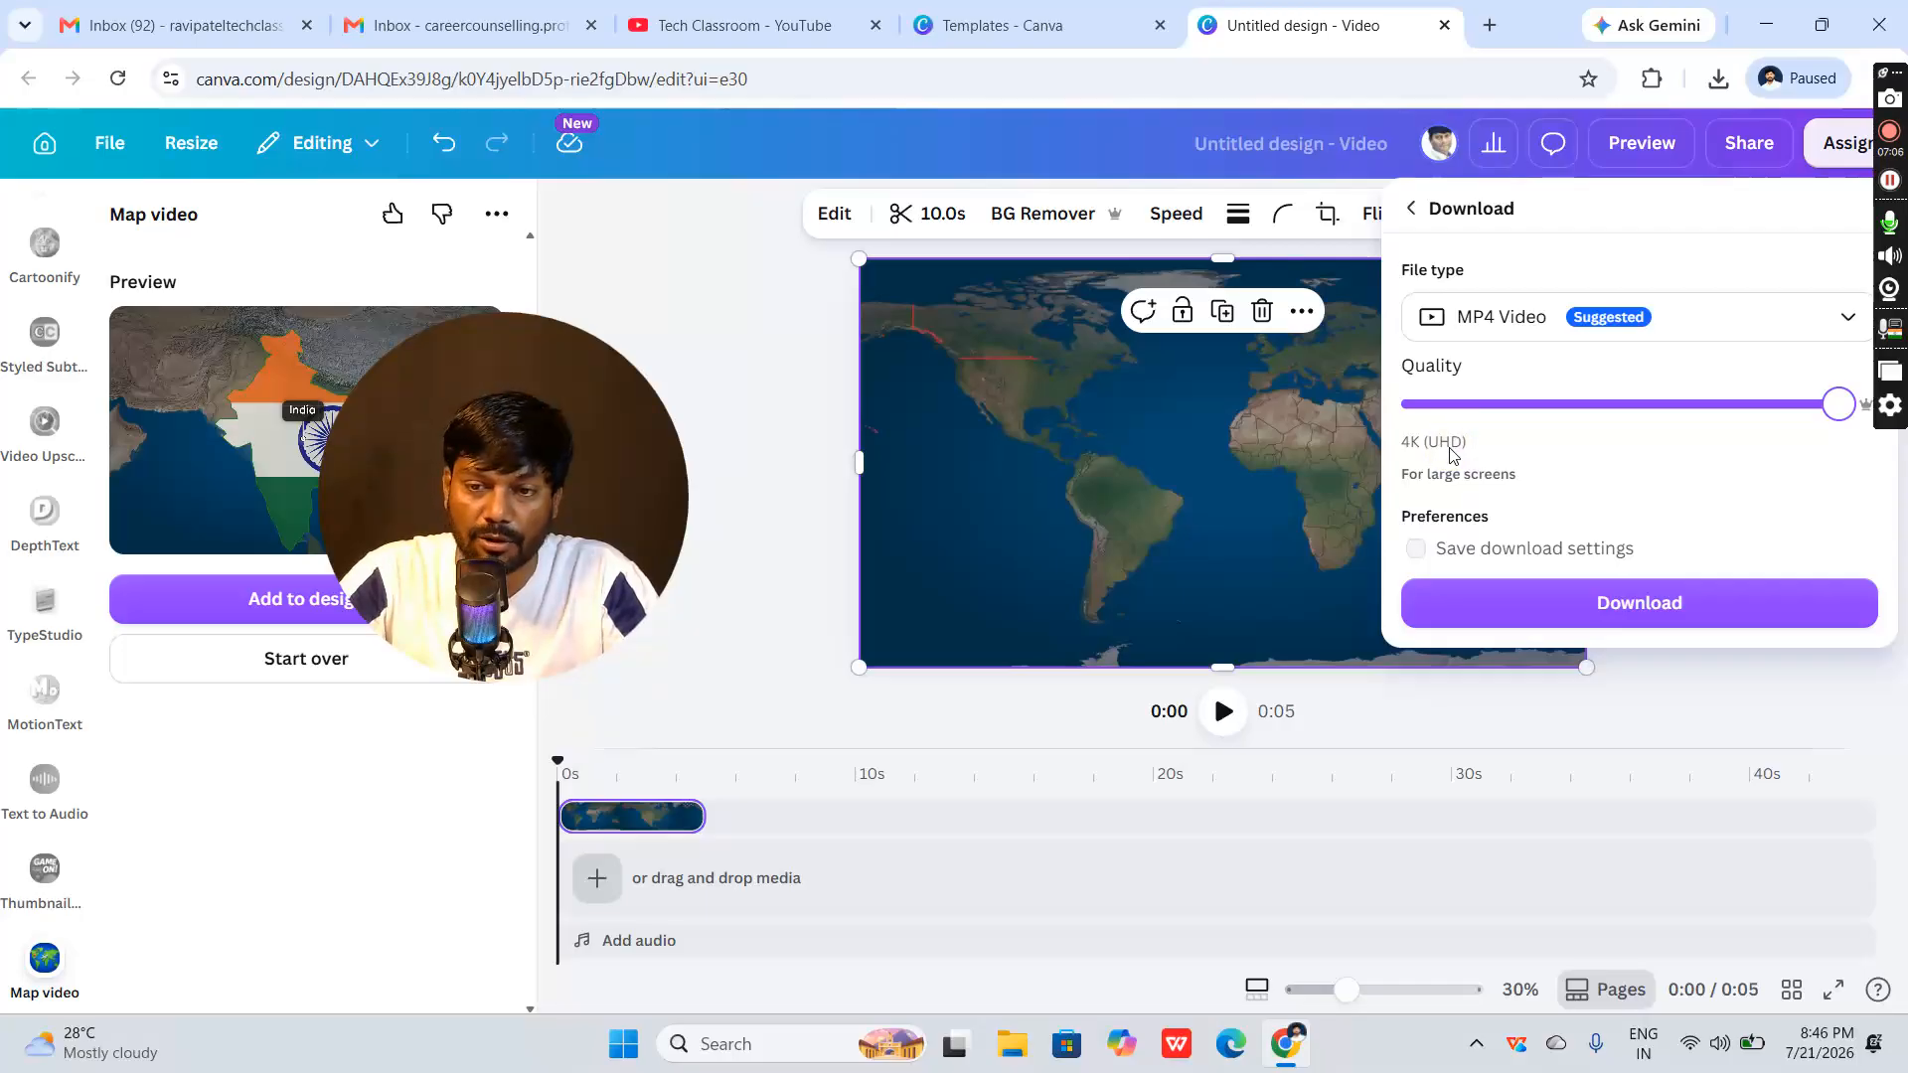
click(1582, 601)
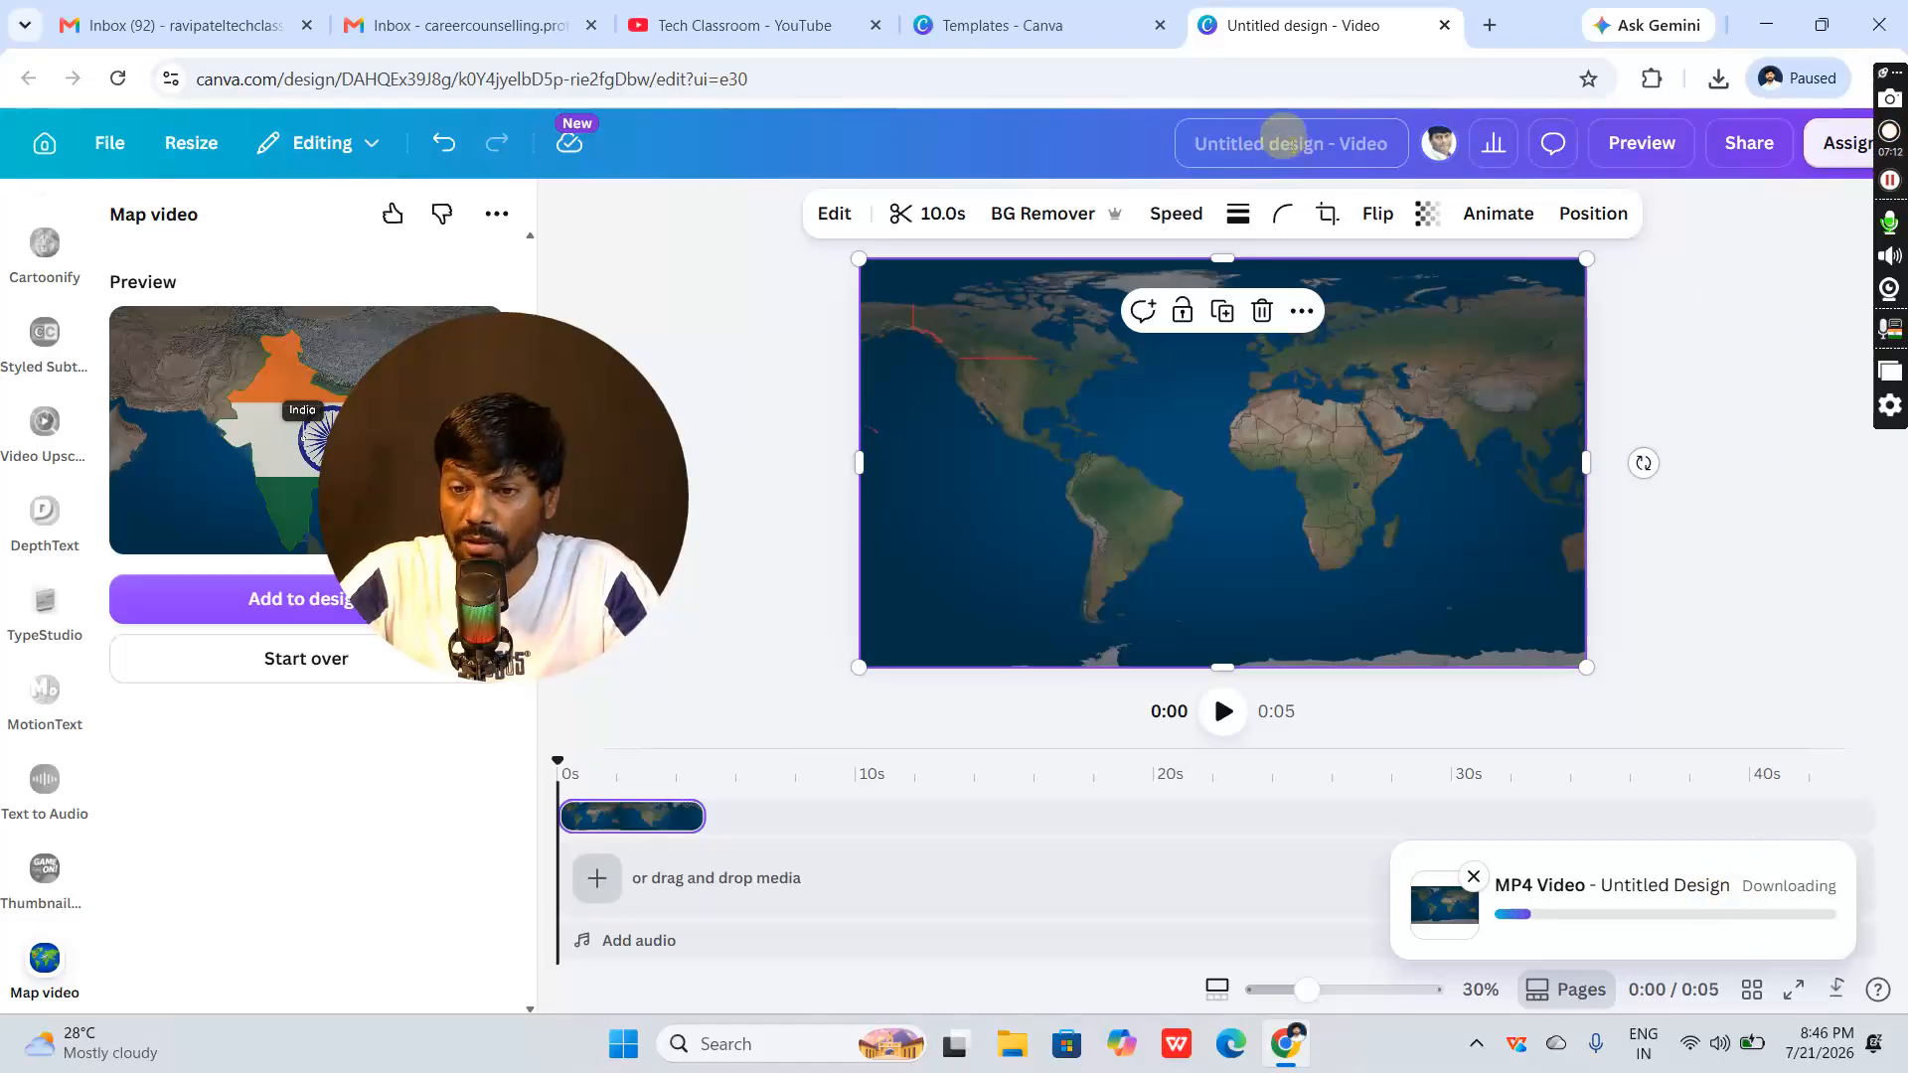
Rename the design as Animated Video Map
click(1231, 149)
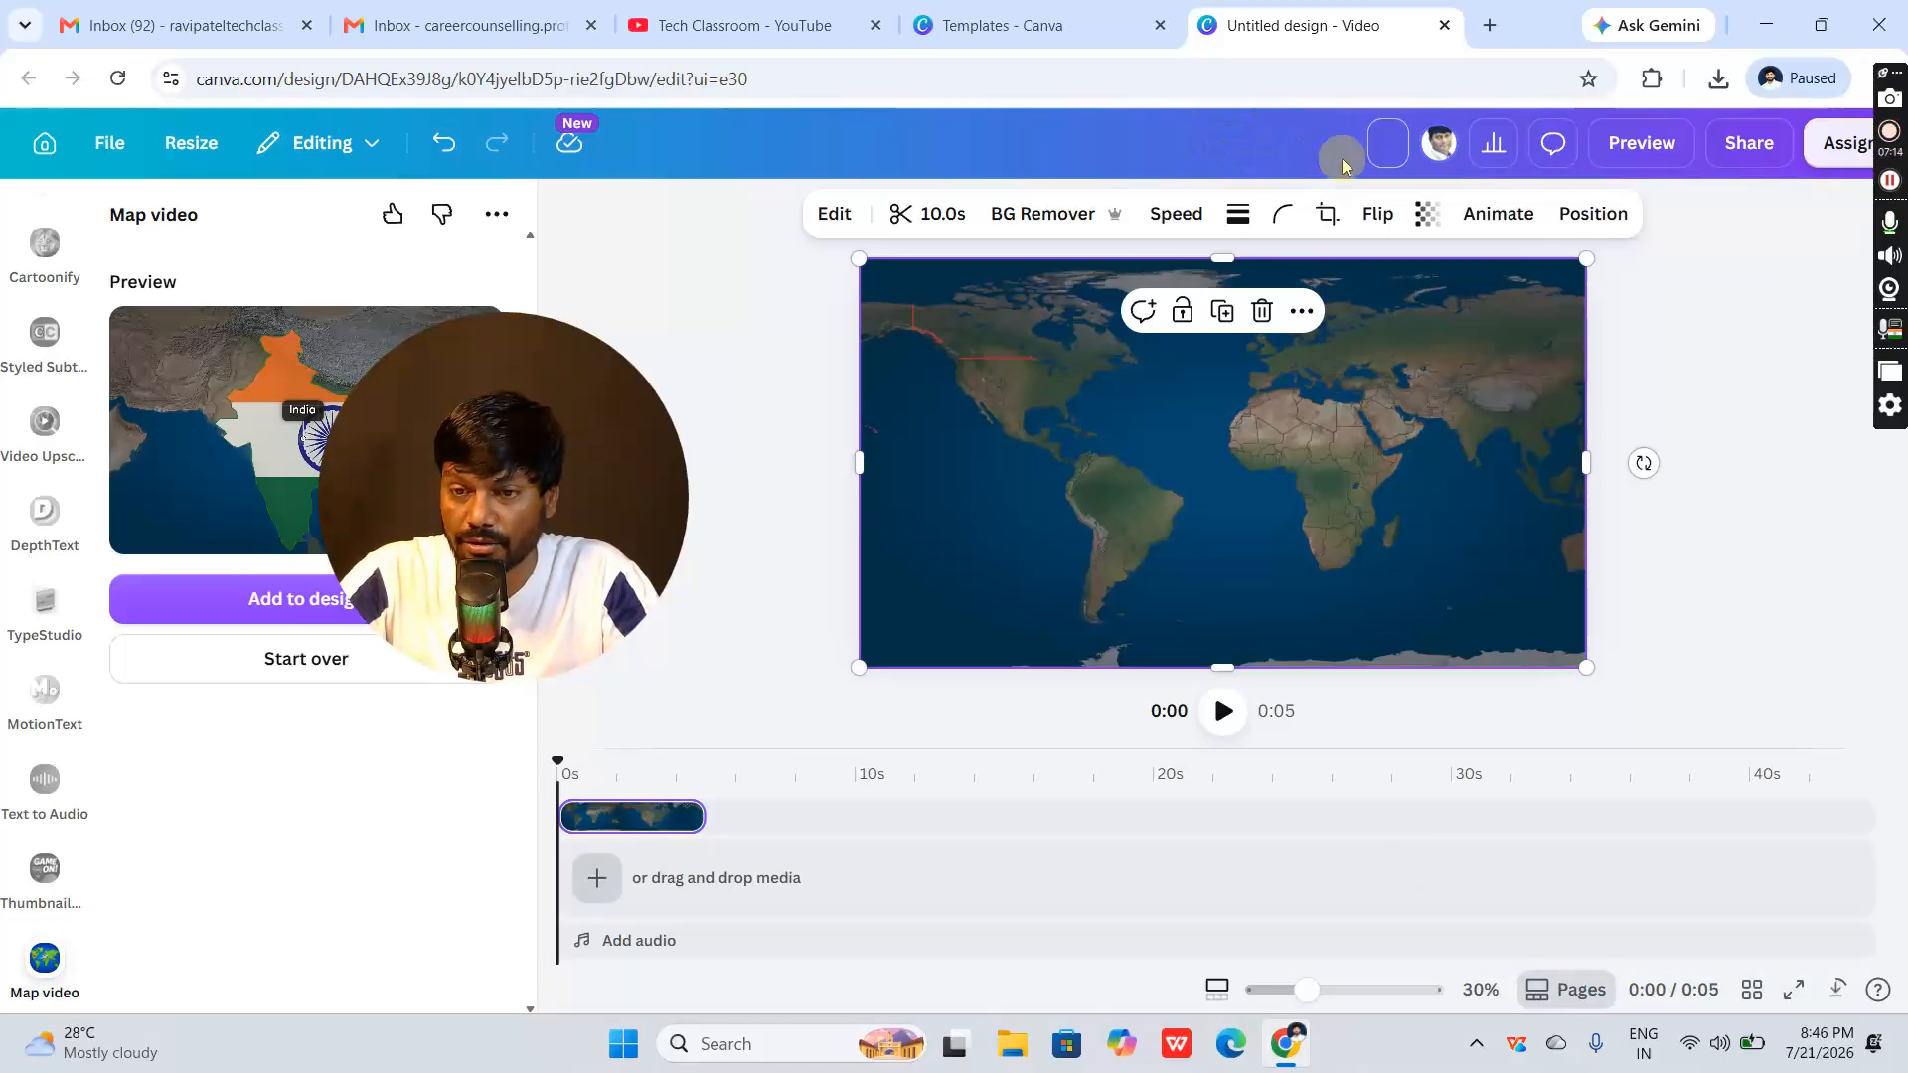
text(Anima)
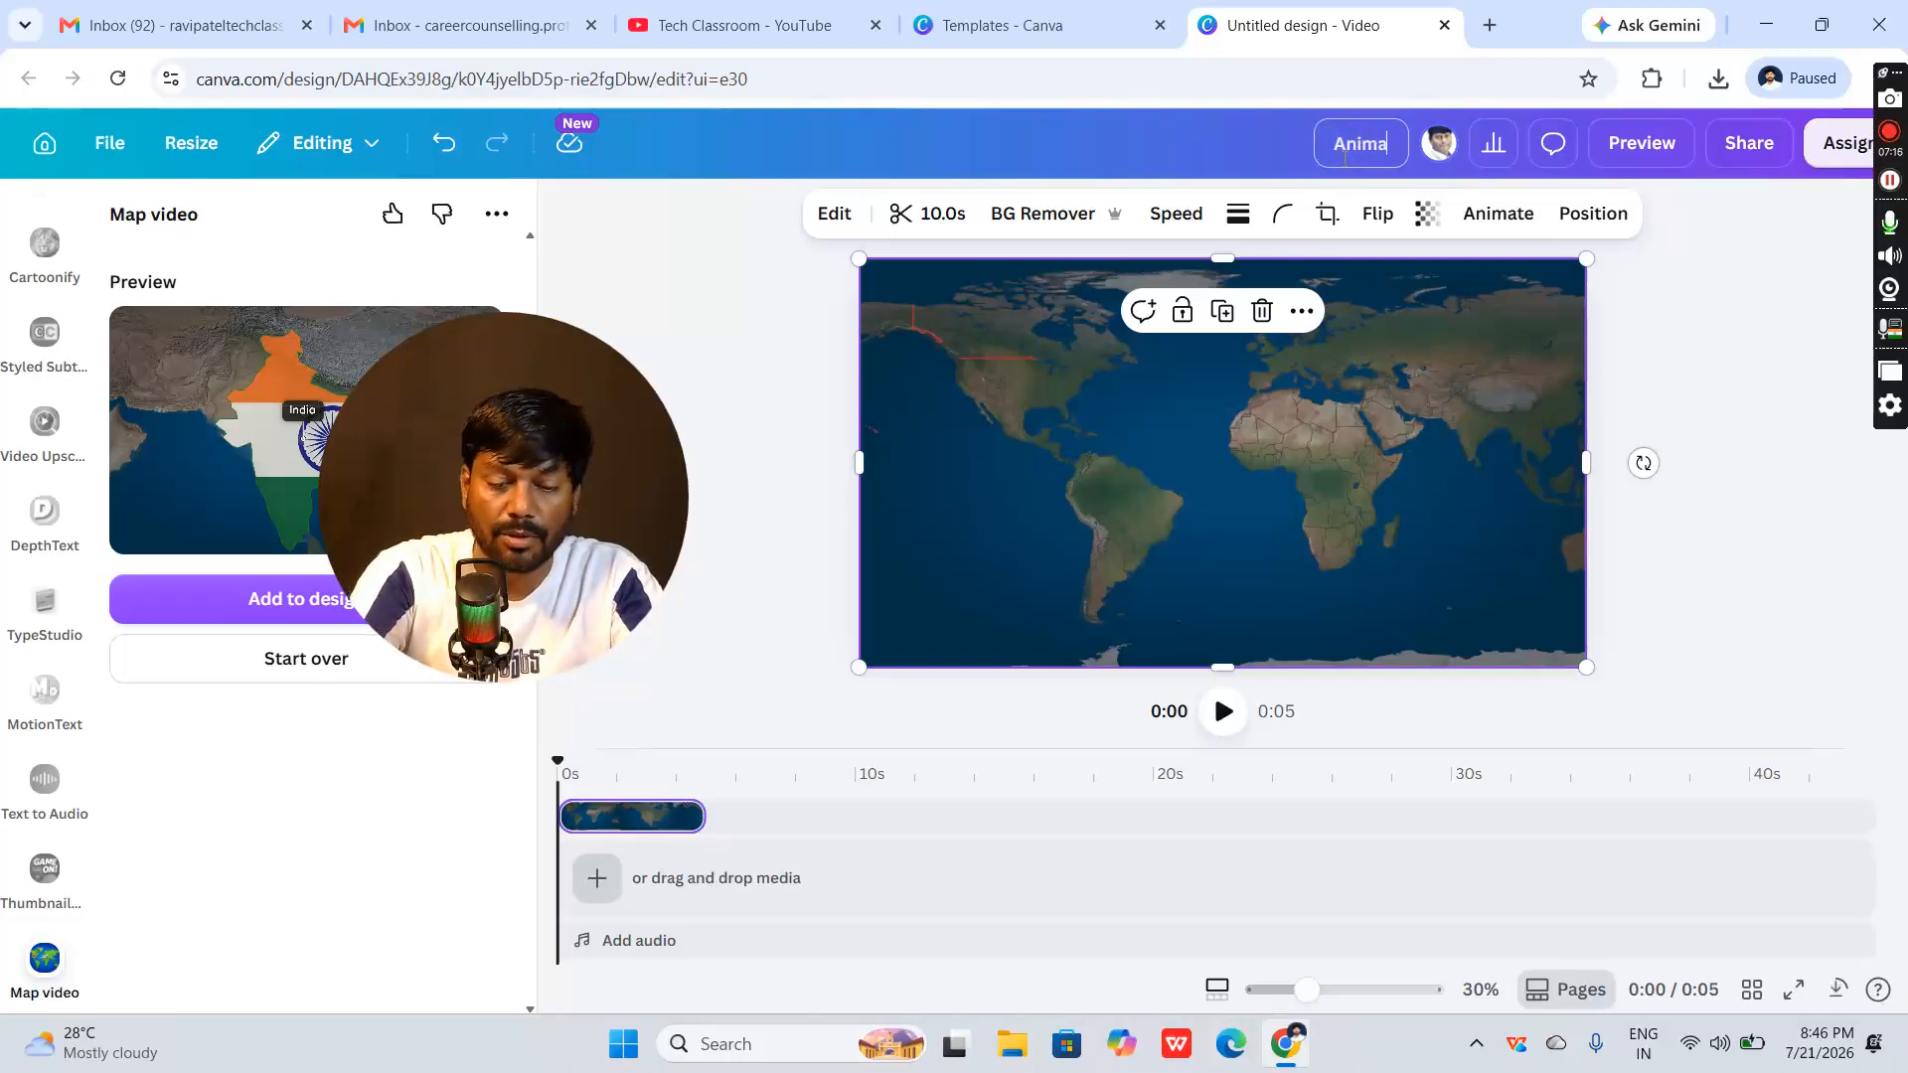
text(ted Video Map)
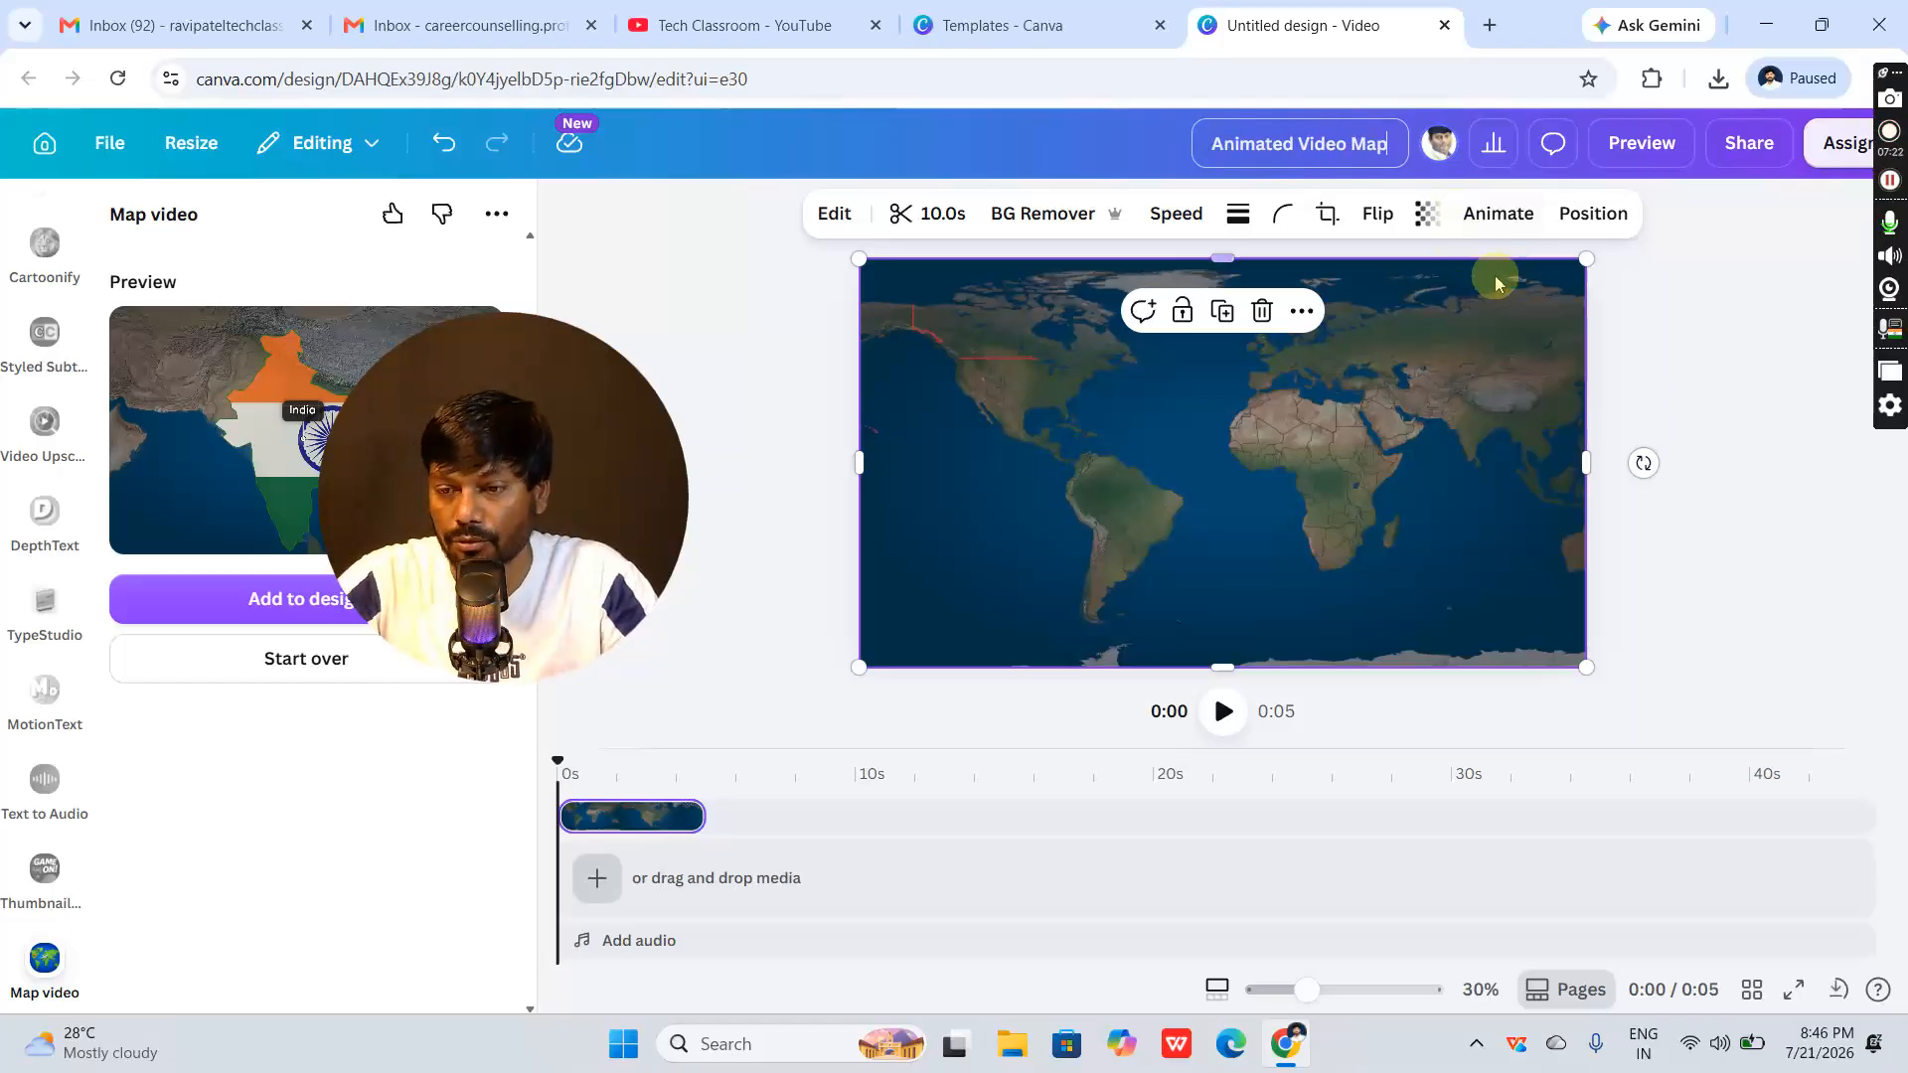
click(1719, 375)
Copy the Animated Map Video MP4 from the browser's recent downloads to the desktop and minimize the browser
click(1718, 79)
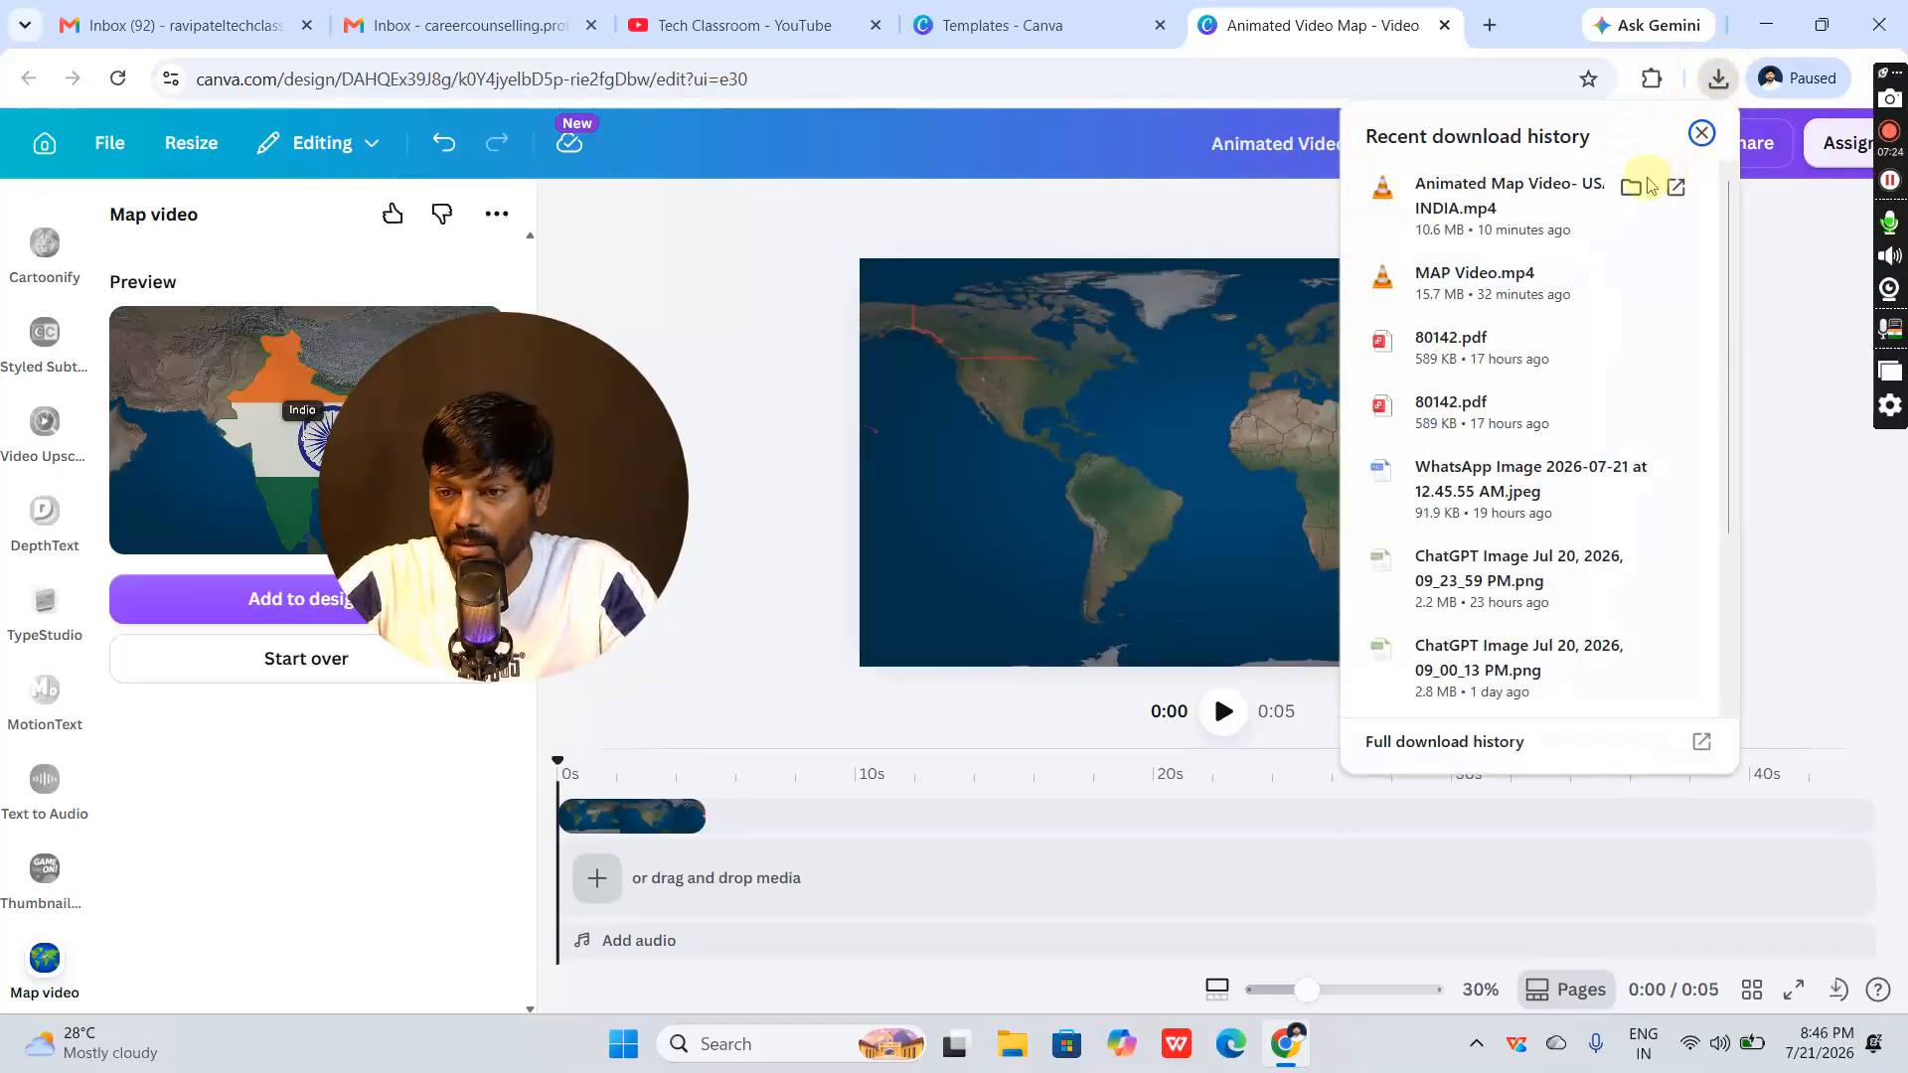
double_click(1528, 38)
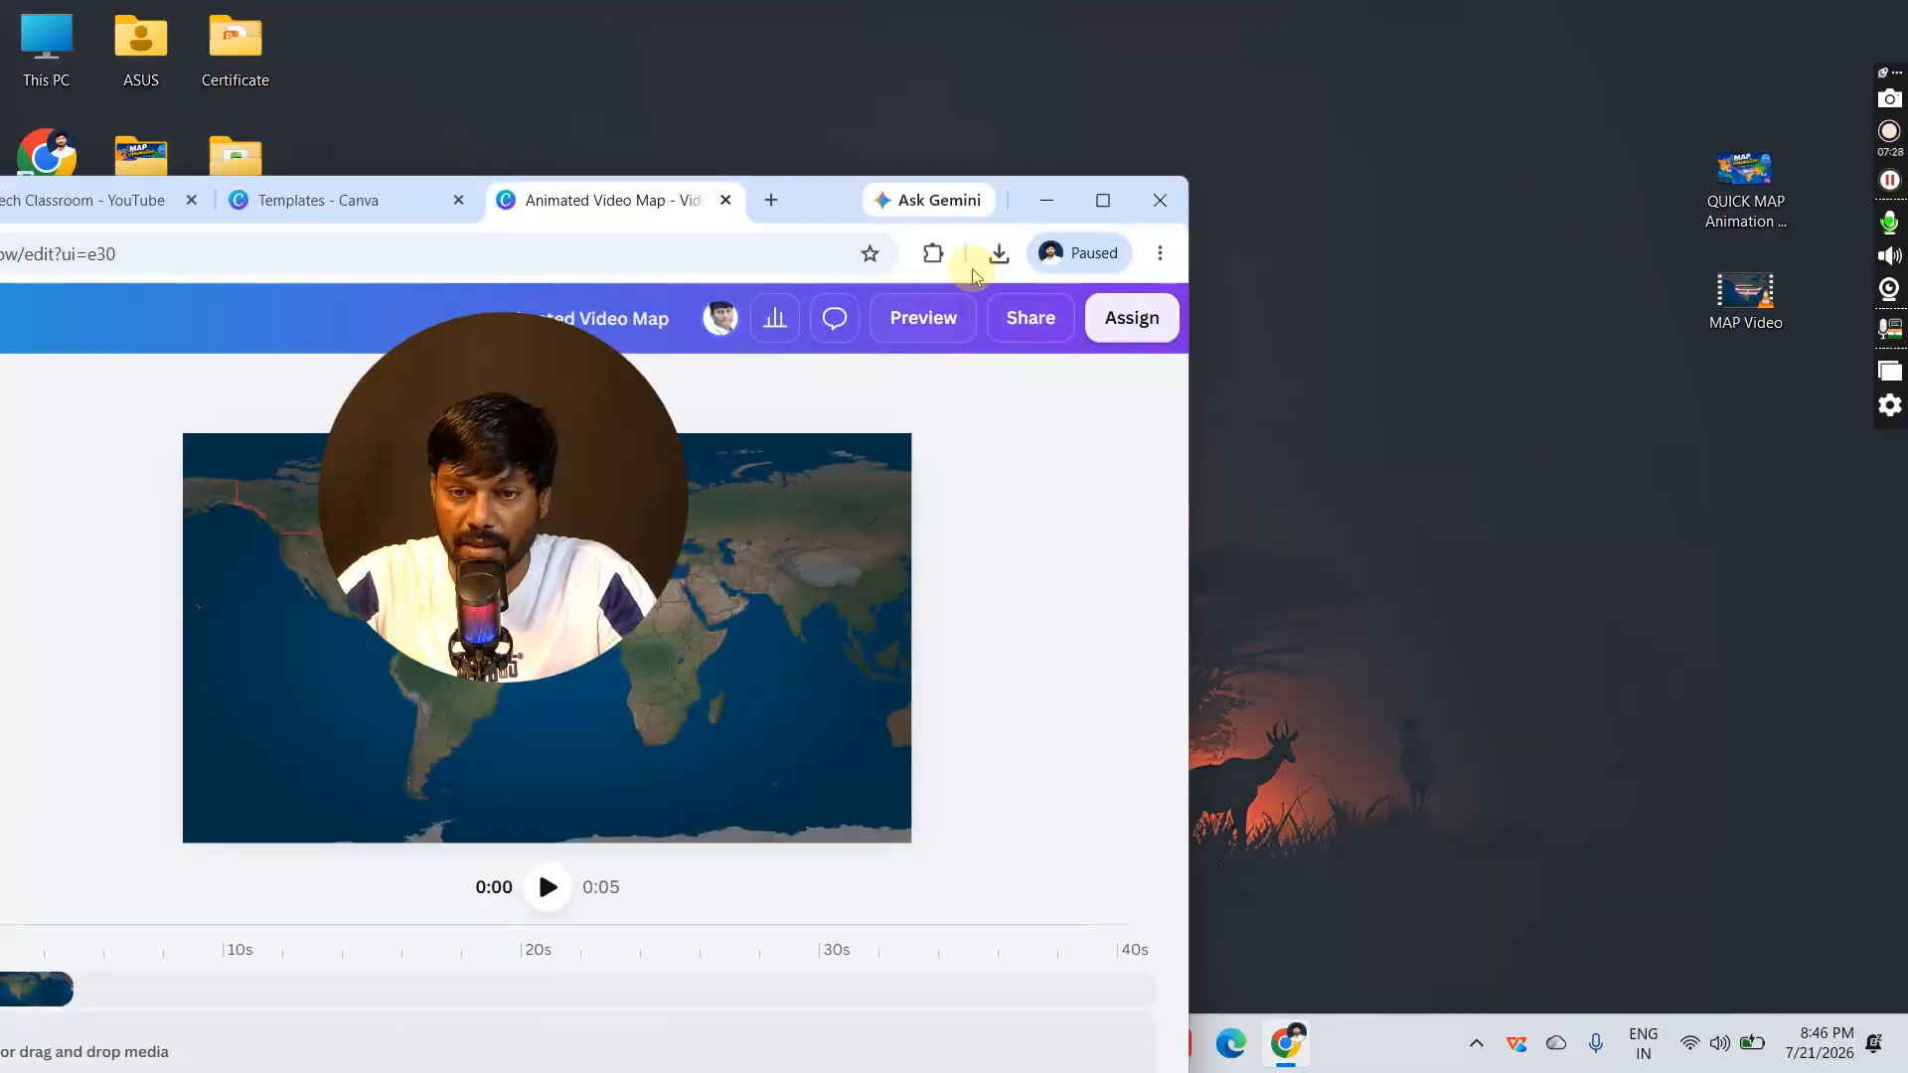
click(999, 256)
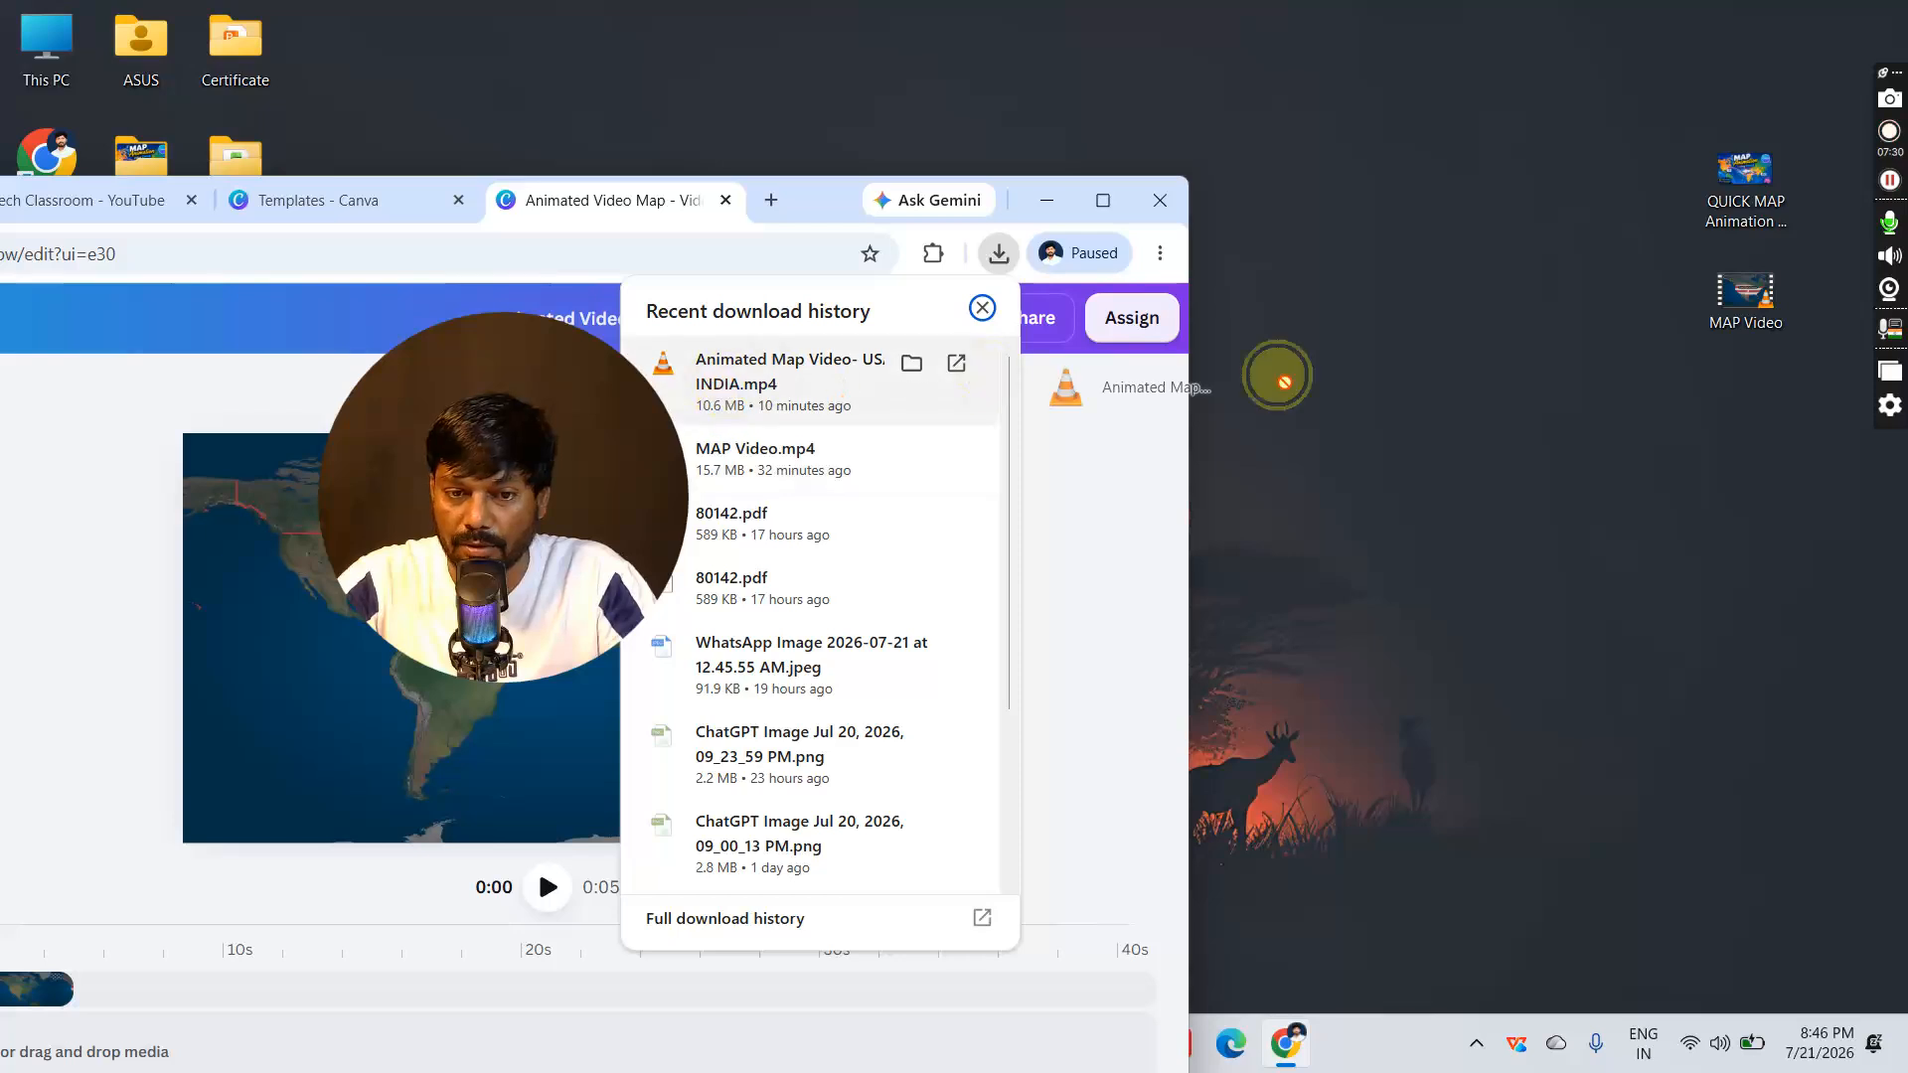
click(1046, 199)
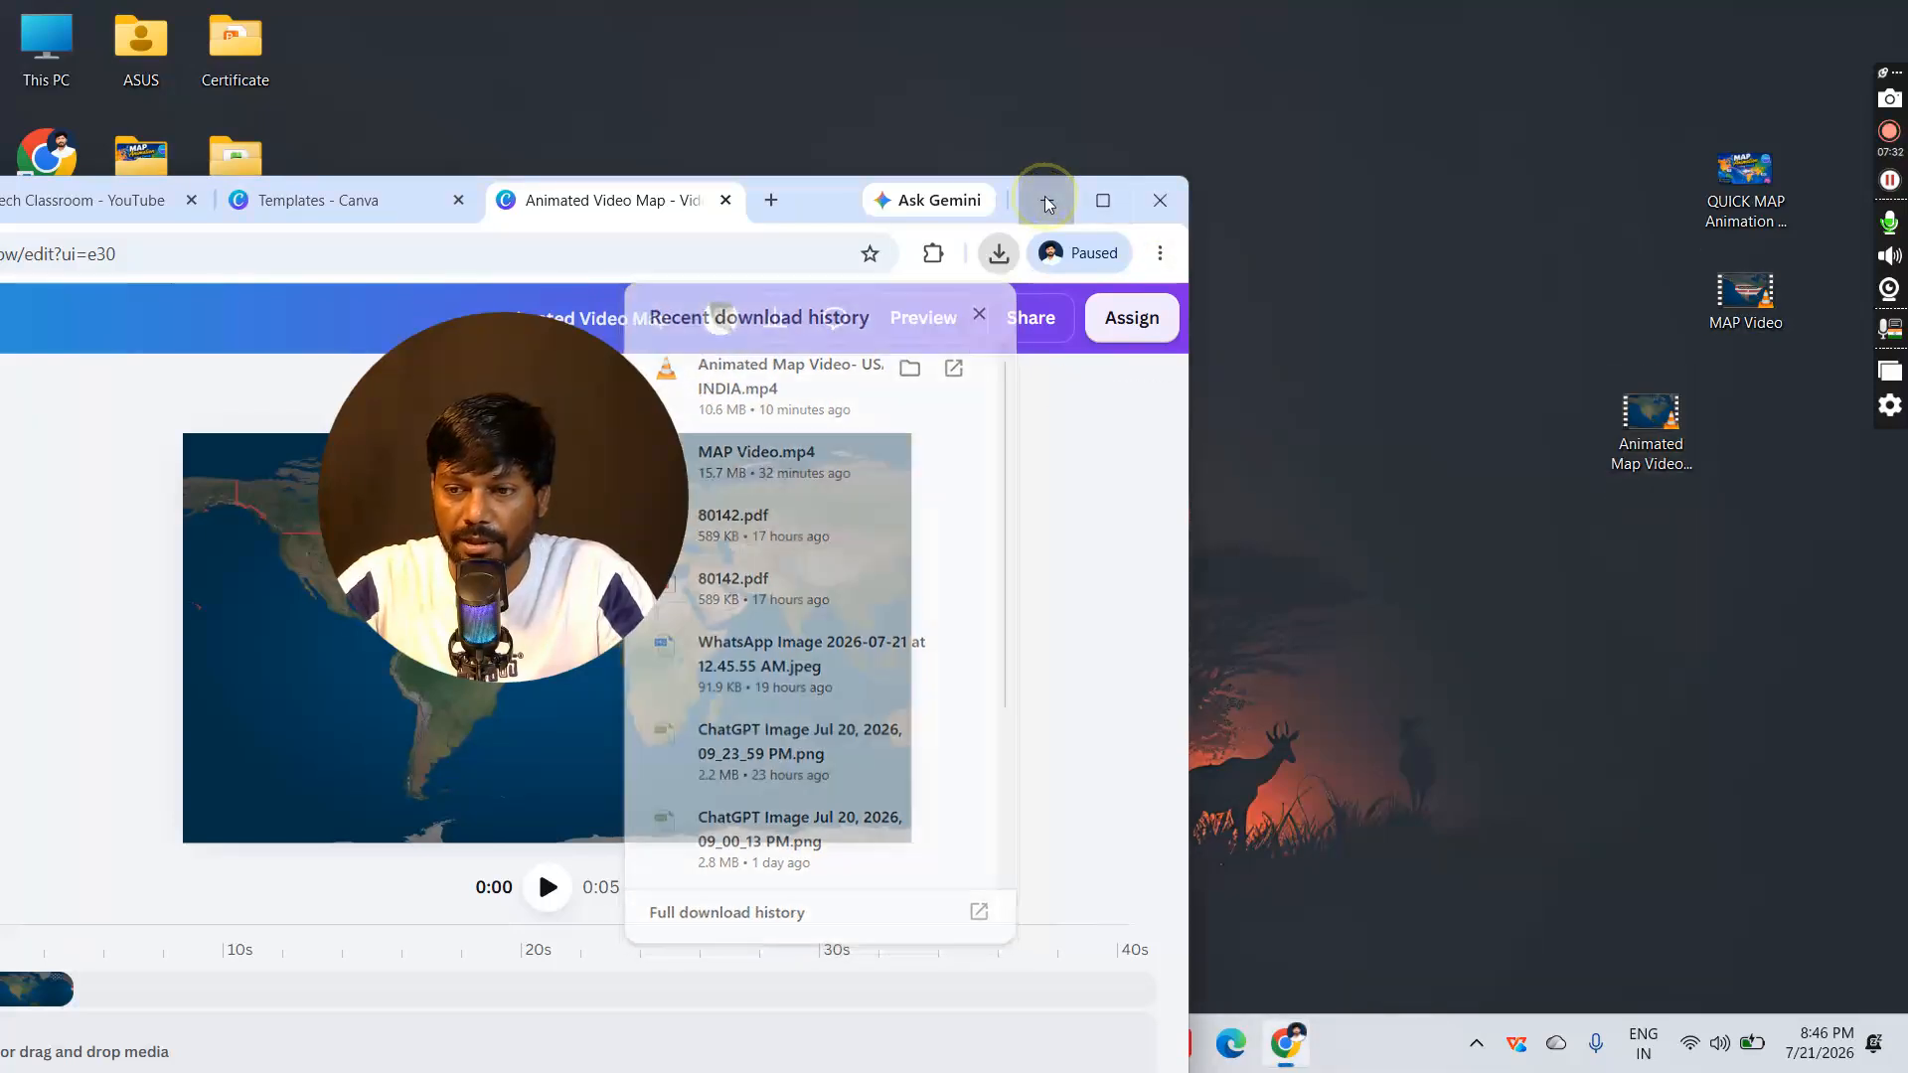
Play the MAP Video file from the desktop in VLC media player and close the player
drag(1684, 448, 1631, 416)
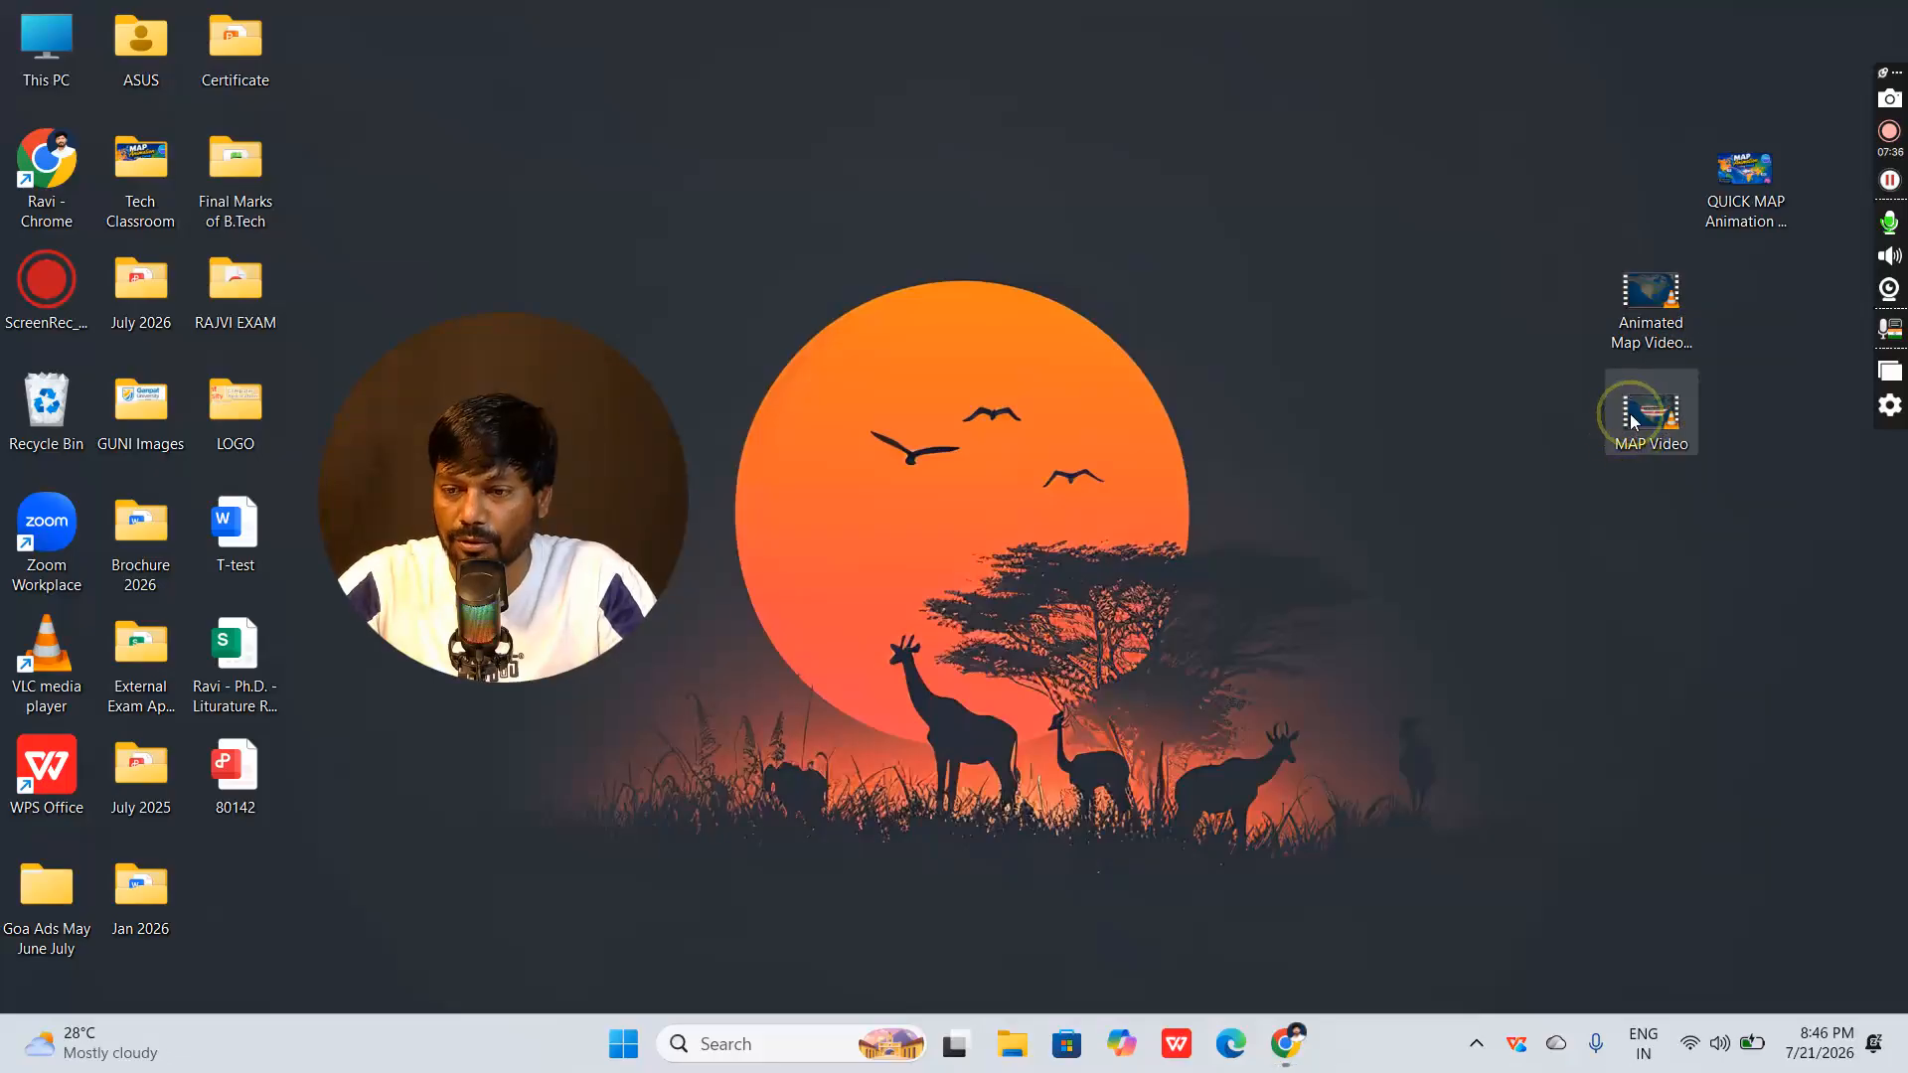
double_click(1631, 415)
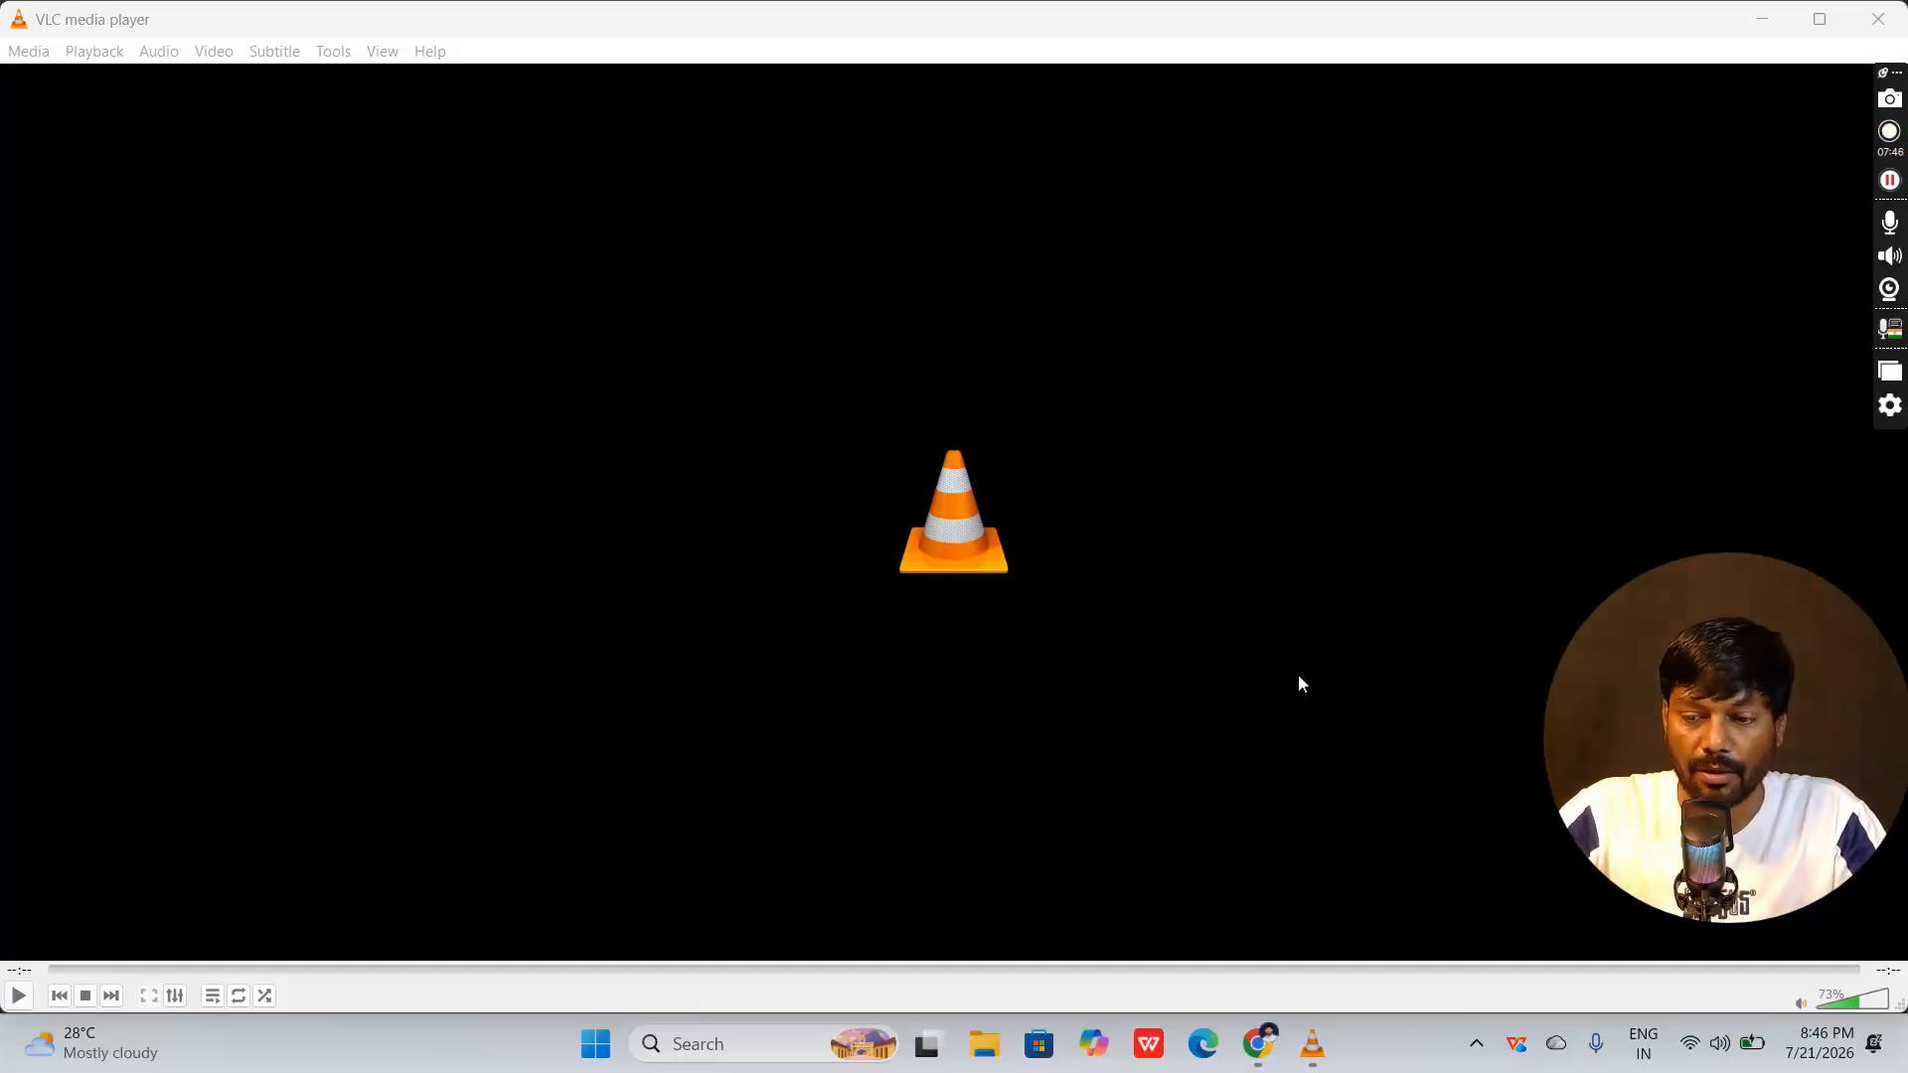
click(1879, 19)
Open the QUICK MAP Animation image from the desktop in the image viewer
click(1747, 189)
click(1746, 189)
double_click(1548, 308)
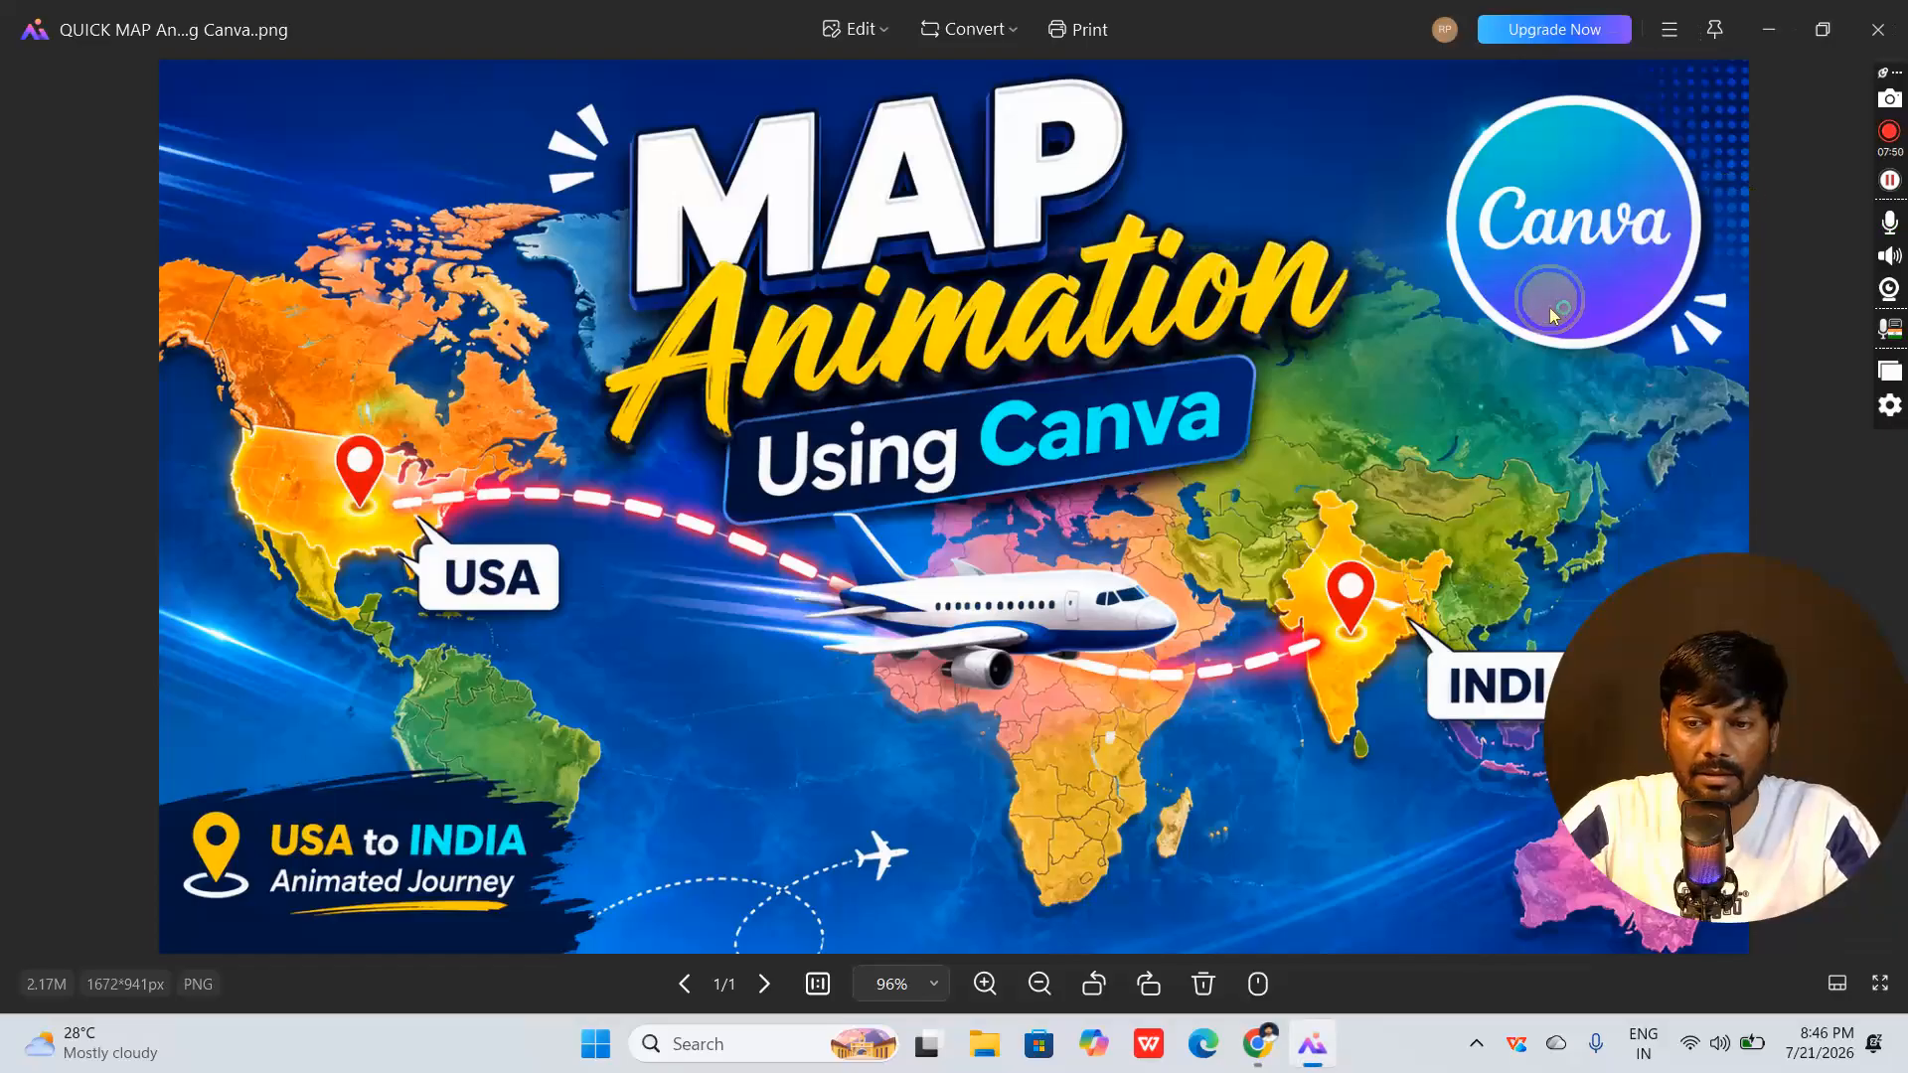